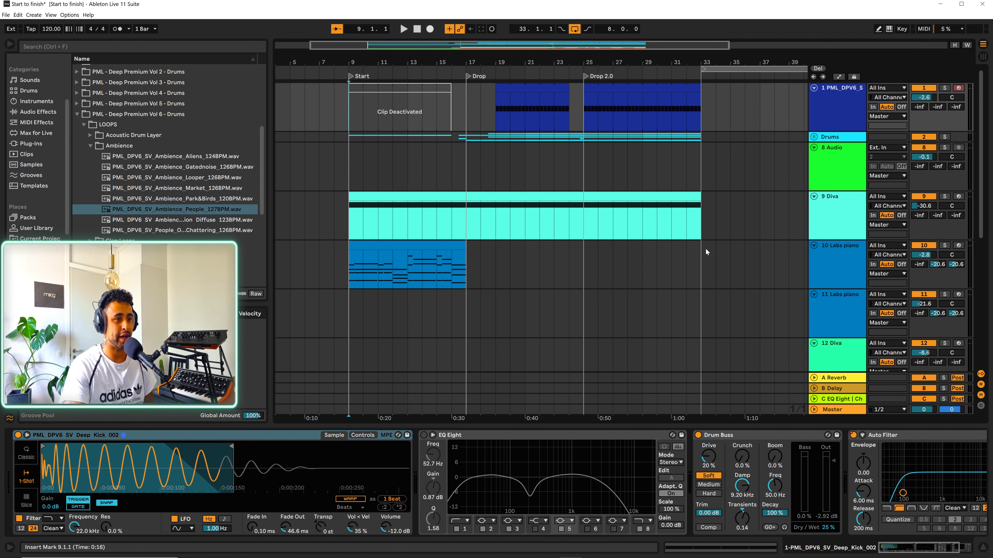
Play the arrangement from the Start locator at bar 9 and unfold the Main synth group to follow its tracks
key(space)
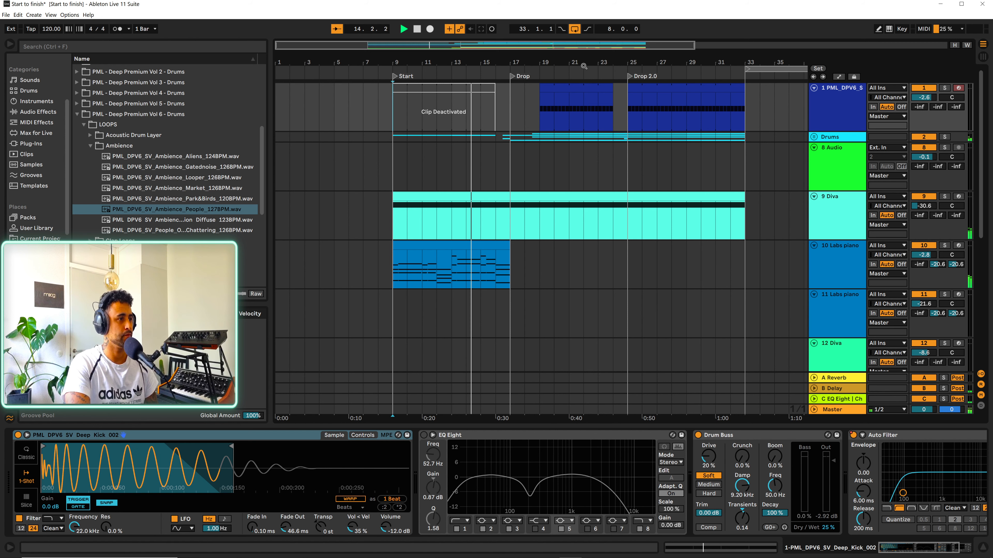
drag(576, 62, 571, 74)
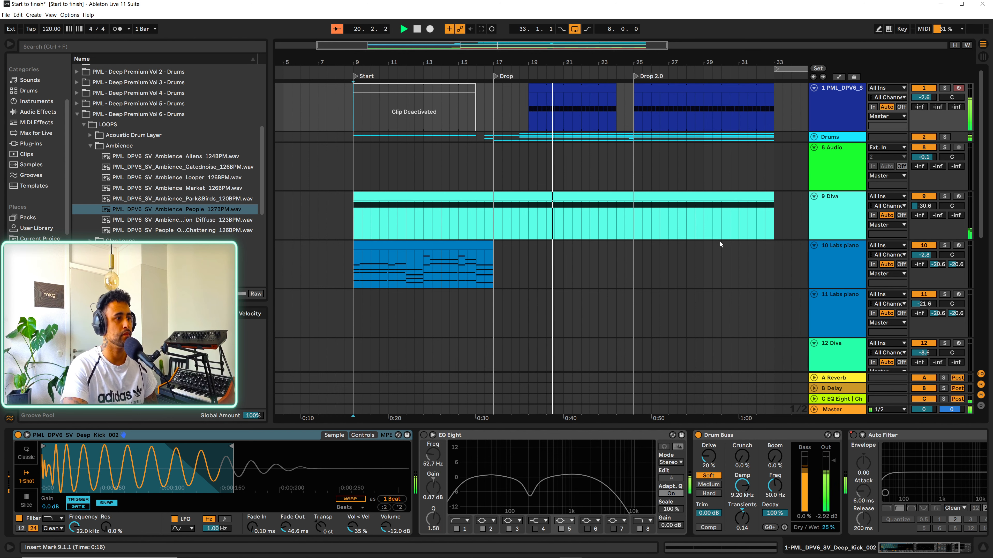
drag(750, 57, 704, 61)
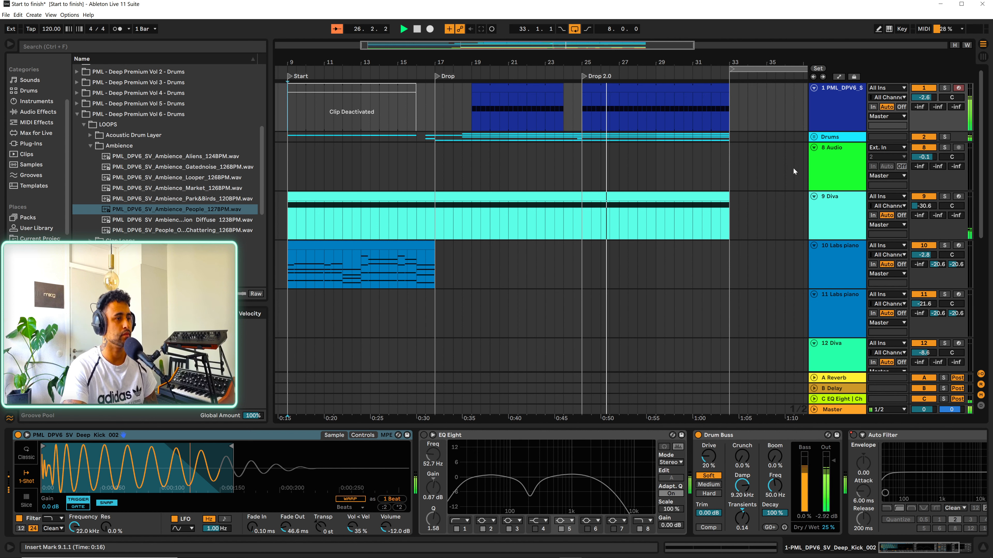
scroll(763, 150, down, 8)
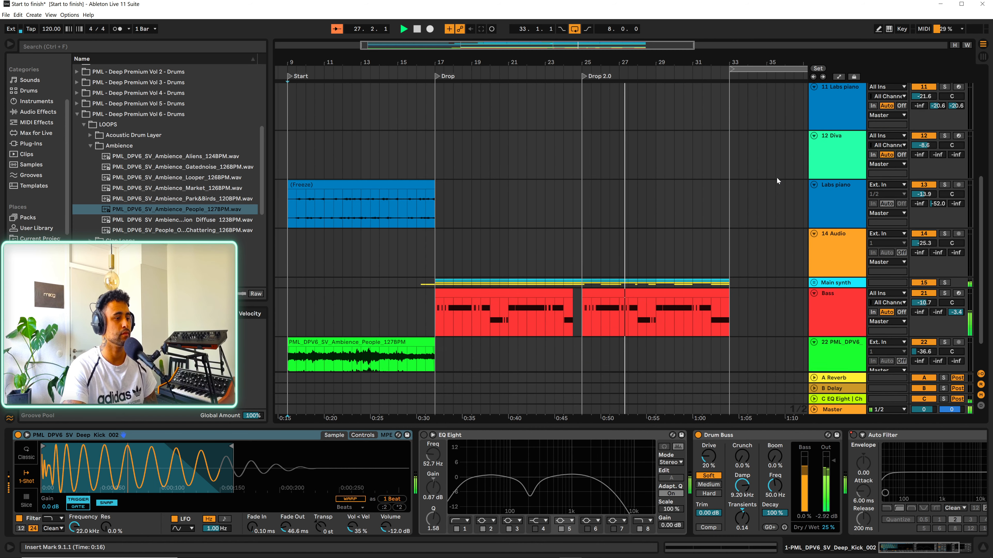
click(814, 243)
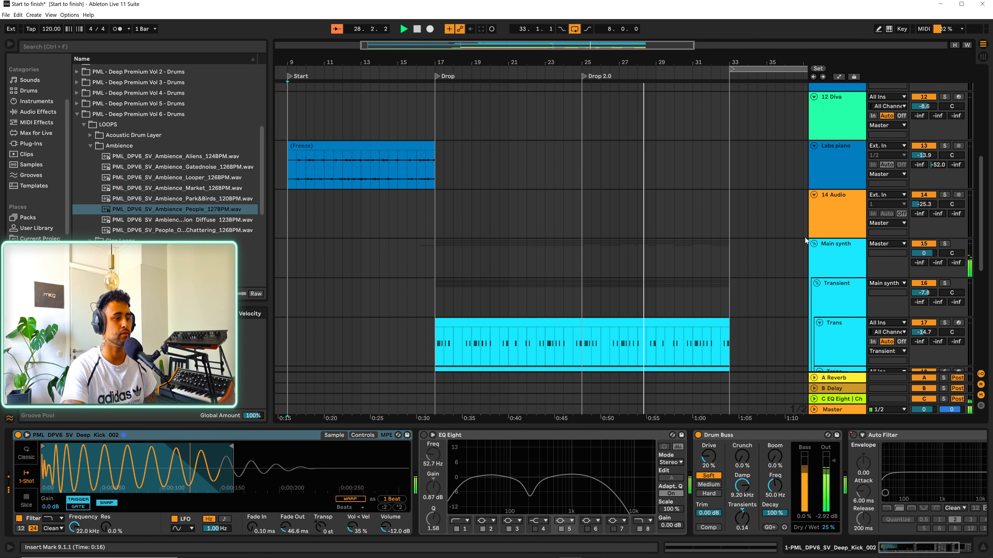
scroll(795, 213, down, 5)
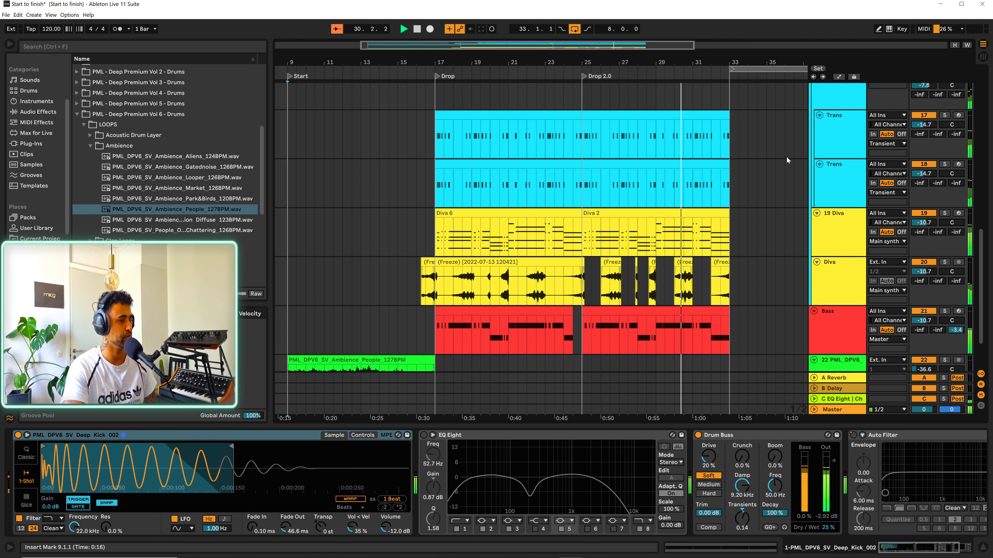
drag(780, 62, 734, 70)
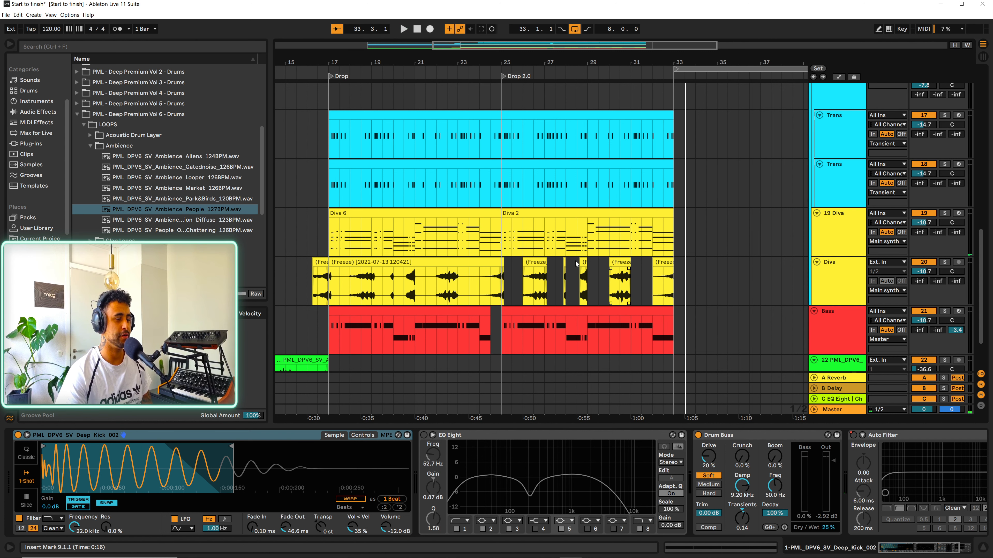
Select the kick clip spanning bars 19 to 24 on track 1 and unfold the Drums group
scroll(418, 268, up, 2)
scroll(487, 257, down, 1)
scroll(488, 234, up, 6)
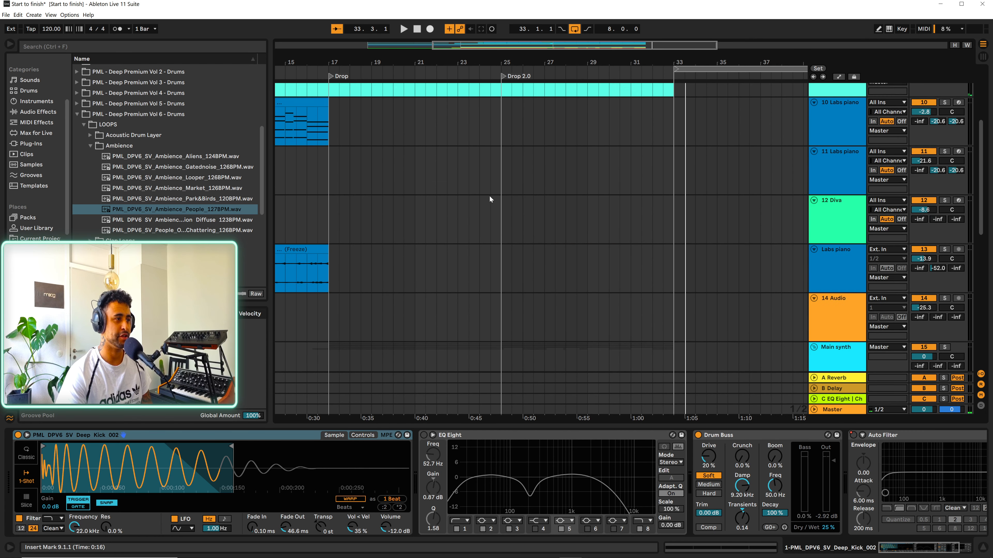
scroll(491, 200, up, 3)
scroll(615, 100, left, 5)
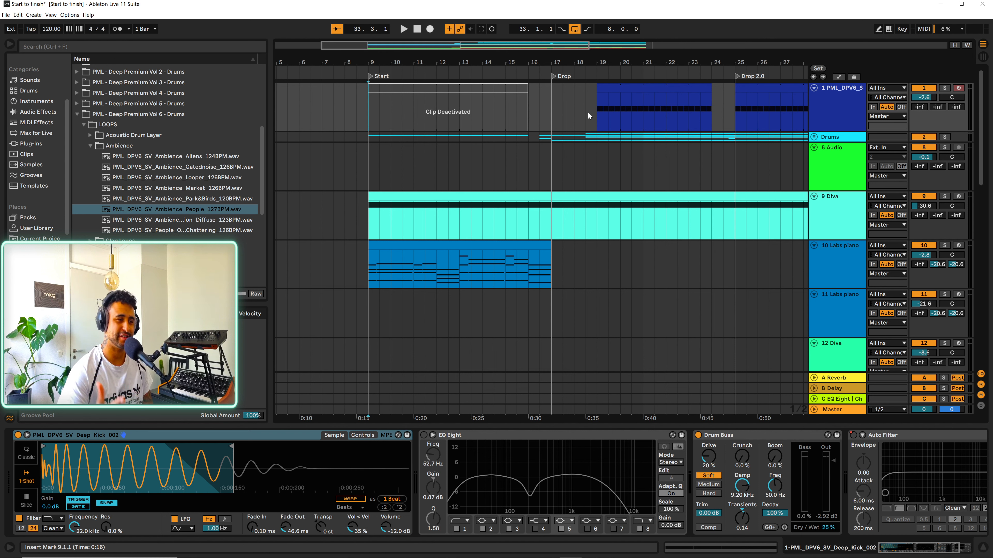
mouse_move(596, 96)
mouse_down()
mouse_move(550, 96)
mouse_move(596, 96)
mouse_up()
click(814, 137)
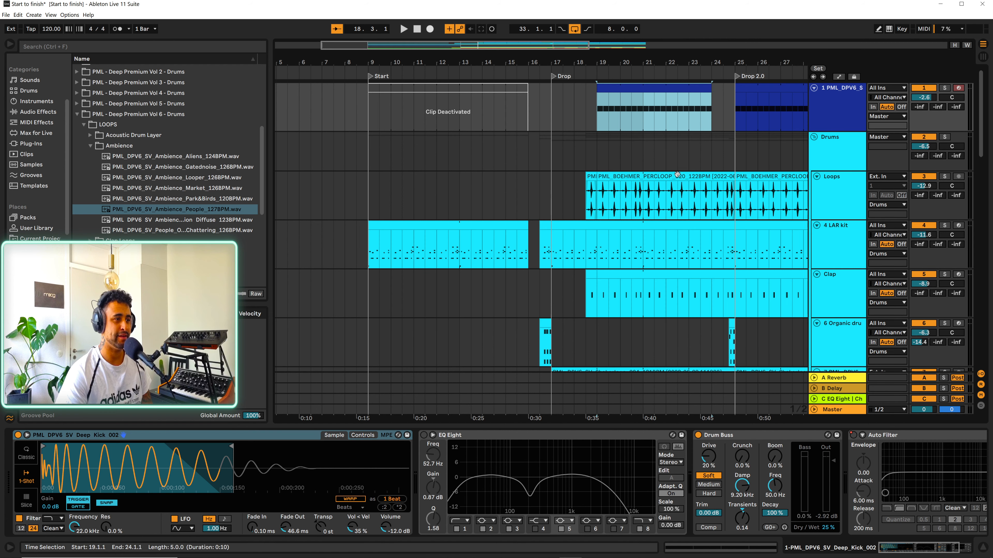
Audition the LAR kit track in solo from the Drop locator at bar 17, and remove the solo after stopping
click(557, 256)
key(space)
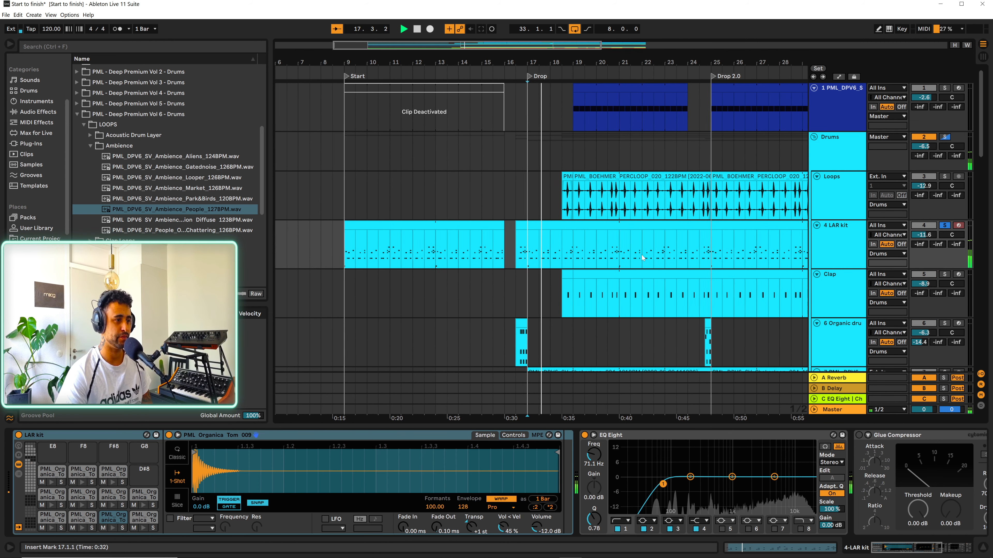
key(space)
key(s)
drag(557, 57, 558, 117)
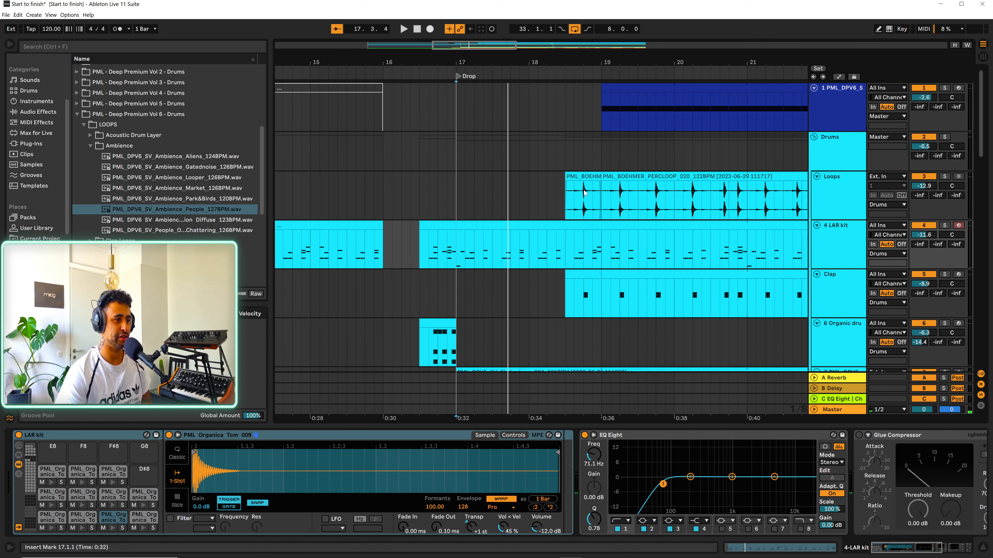
Play the drop from bar 17 up to the kick entry and examine the transient, Diva and Bass clips below
click(458, 125)
key(space)
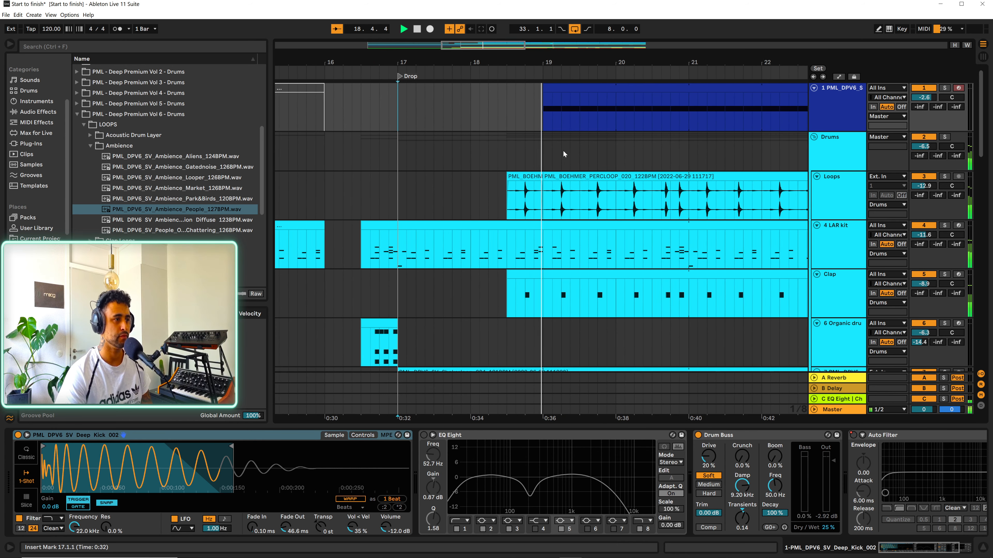
key(space)
scroll(586, 143, down, 1)
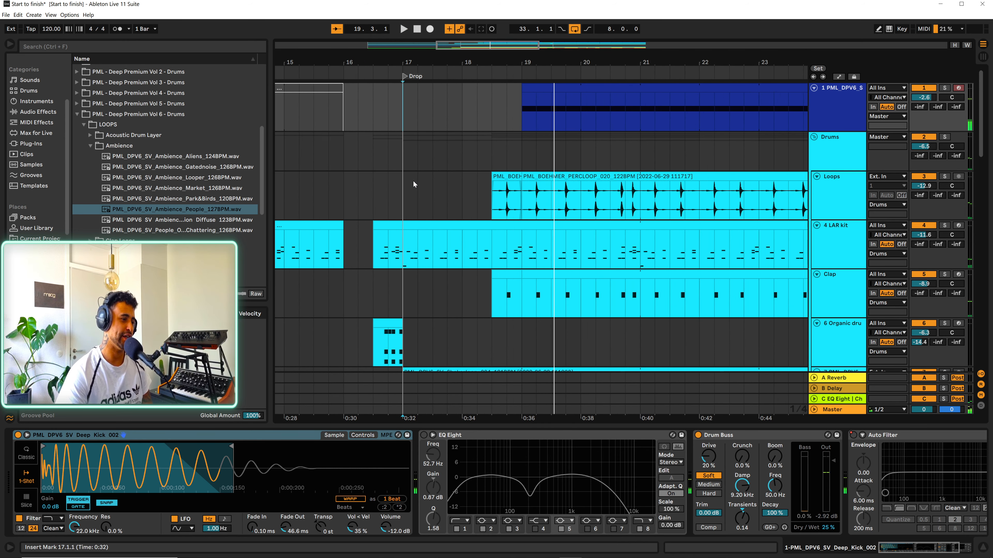
scroll(441, 186, down, 4)
scroll(510, 224, down, 10)
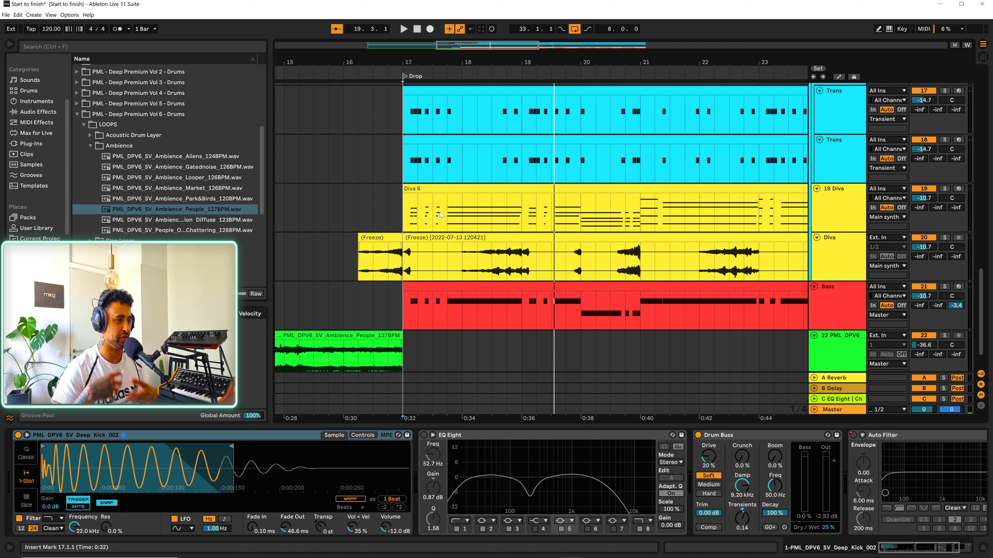
scroll(449, 211, up, 10)
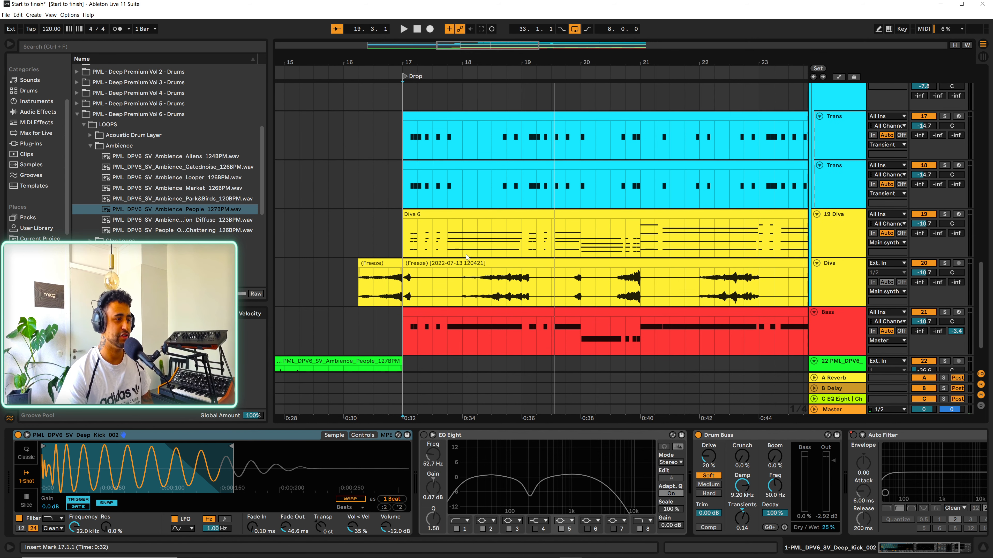
Solo the frozen Labs piano audio track and play it from the Start locator at bar 9
drag(424, 63, 590, 49)
scroll(550, 224, down, 2)
drag(336, 63, 423, 58)
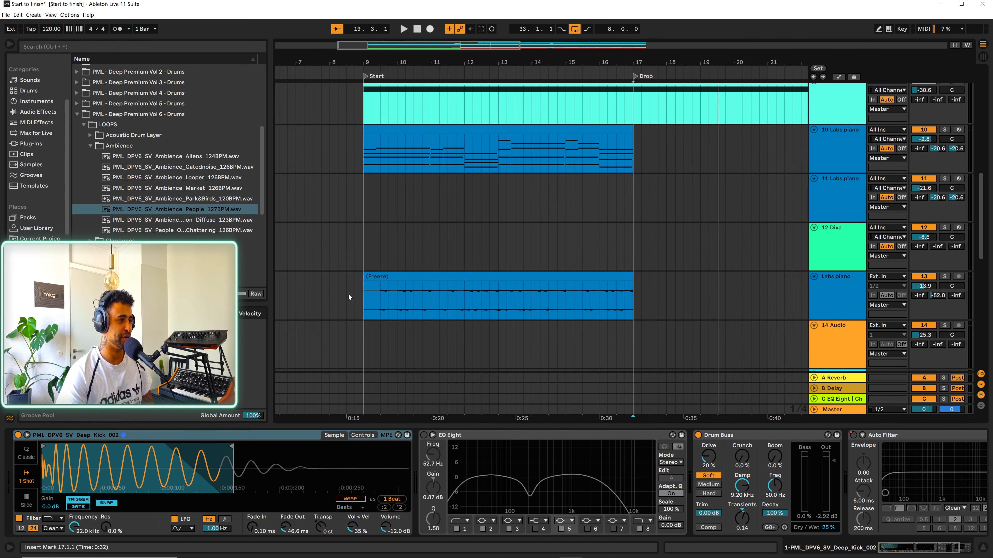
click(403, 275)
click(367, 299)
key(s)
key(space)
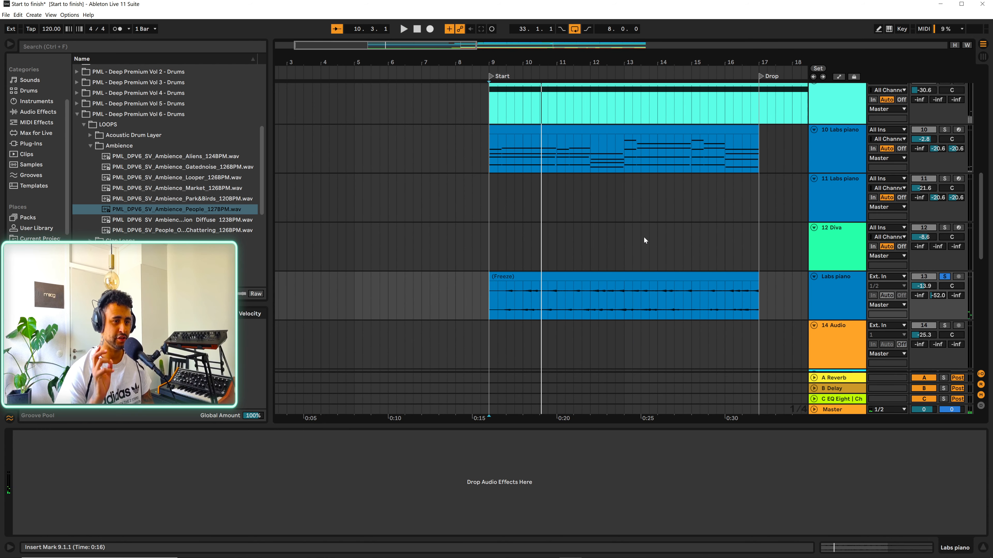
Search the browser for "cry" and try adding another Crystallizer to the 11 Labs piano track
click(833, 216)
click(212, 46)
text(cry)
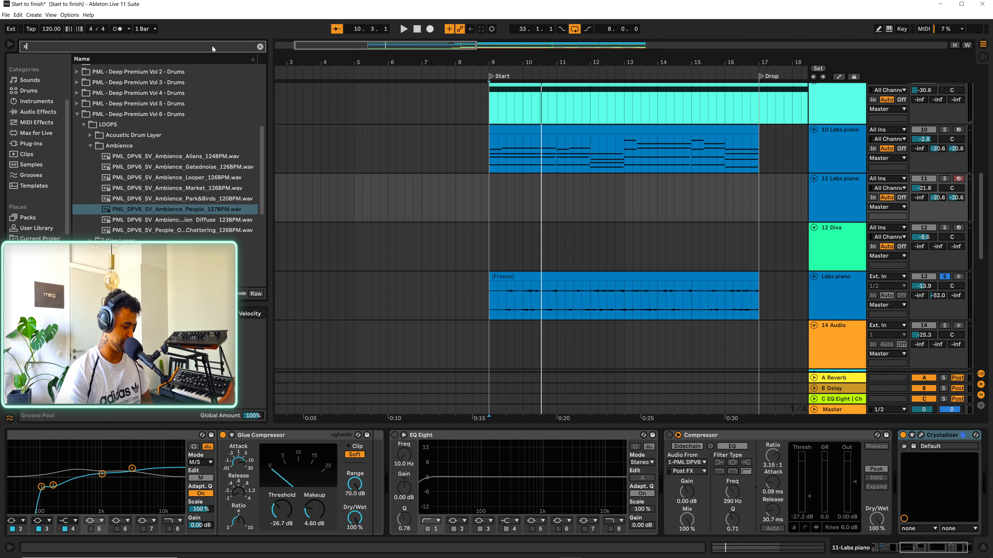
click(34, 70)
click(116, 68)
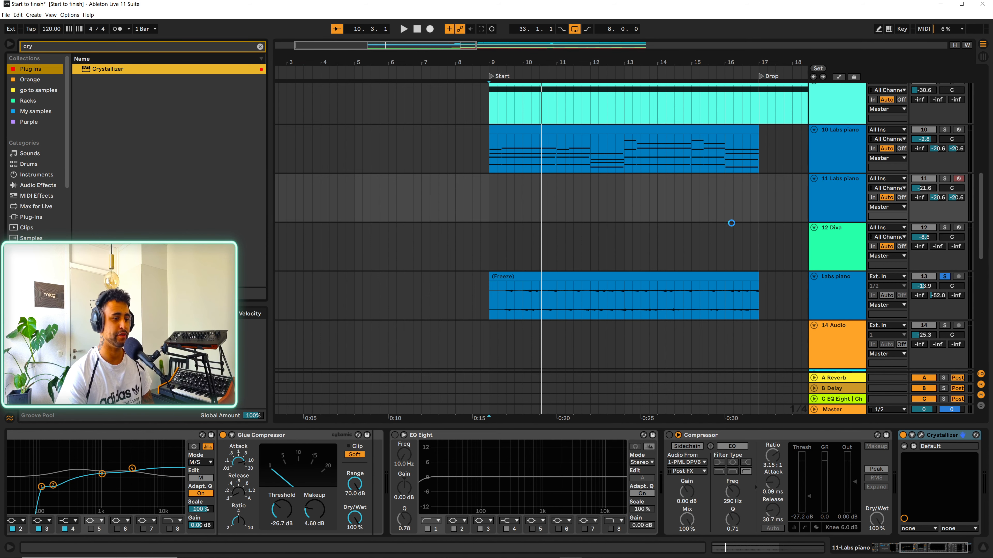
click(922, 440)
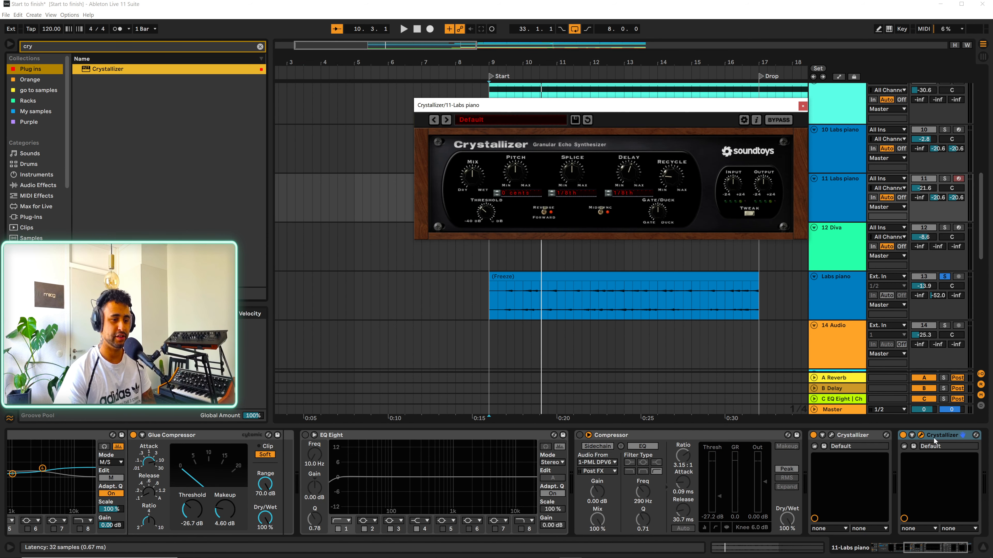
key(Delete)
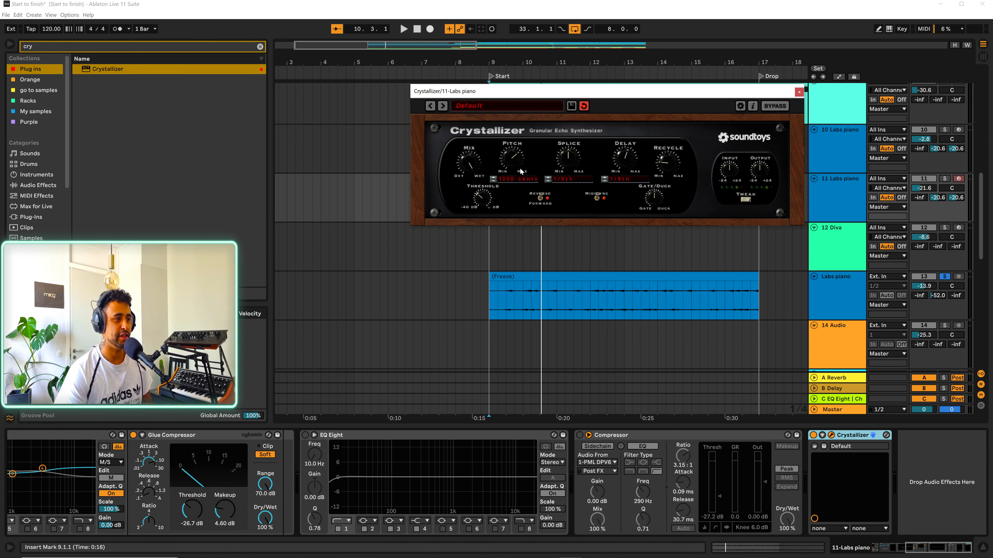
Close the Crystallizer window and audition the 10 Labs piano MIDI clip in solo from bar 9
click(799, 91)
scroll(762, 184, up, 1)
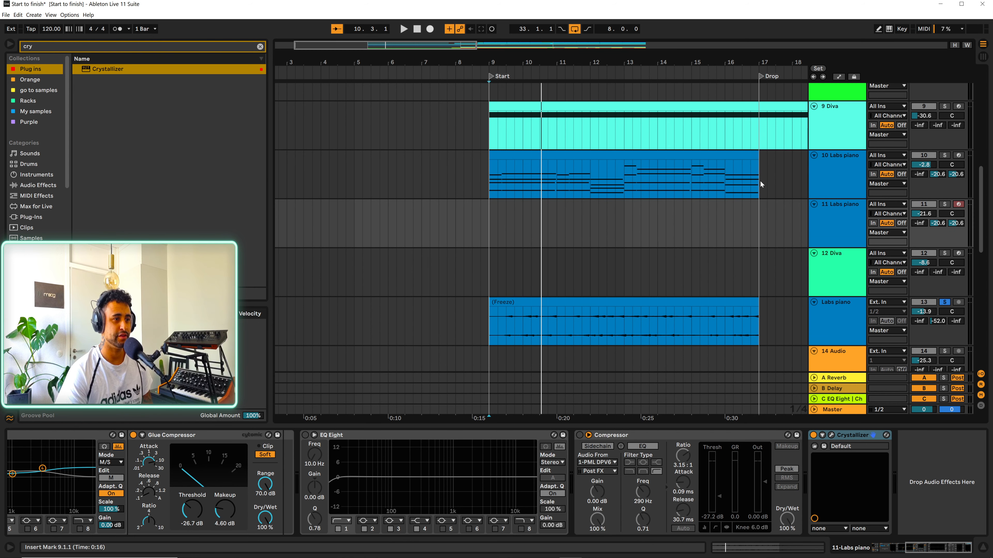
click(491, 182)
scroll(512, 186, left, 2)
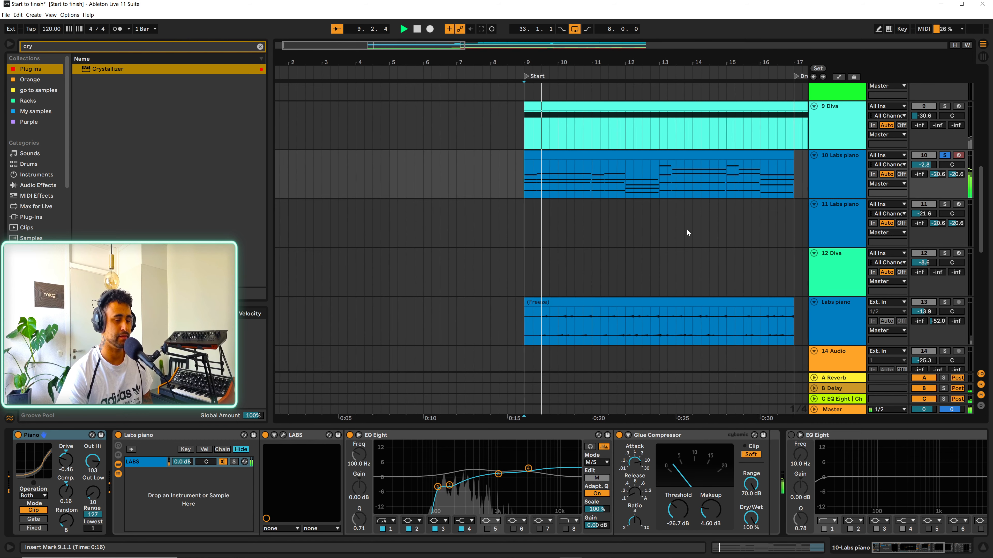
click(844, 323)
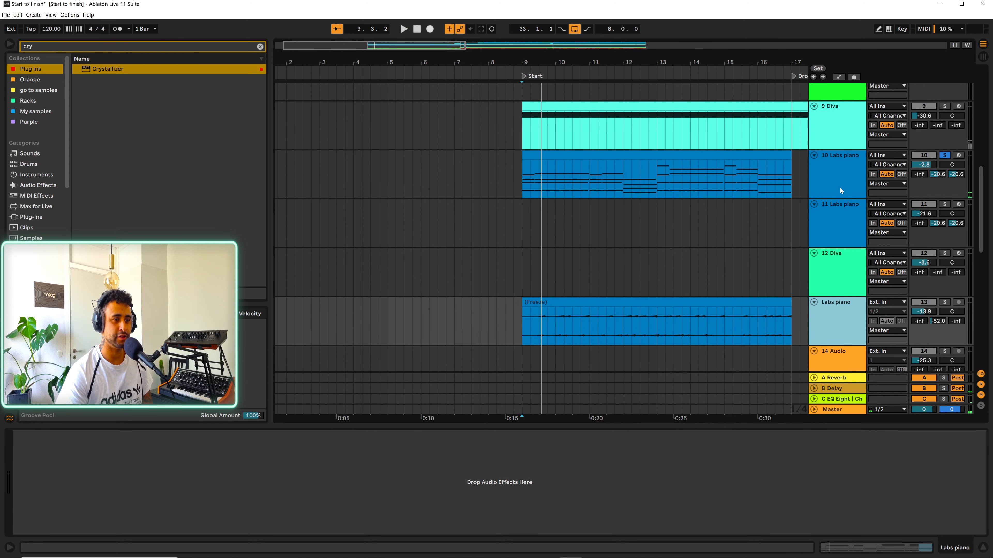
Review the Crystallizer settings on the 11 Labs piano track and find Grain Delay by searching the browser for "grain"
click(846, 239)
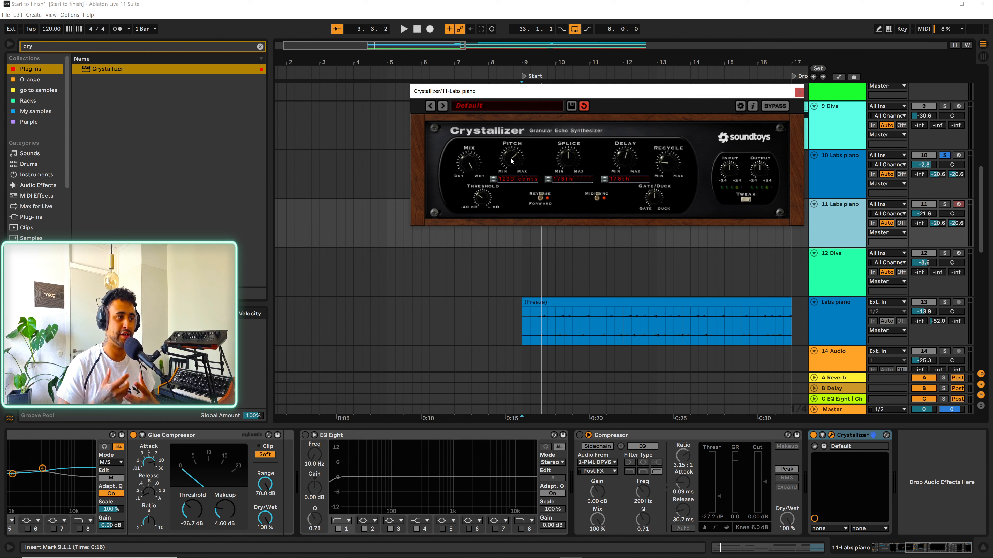
click(260, 47)
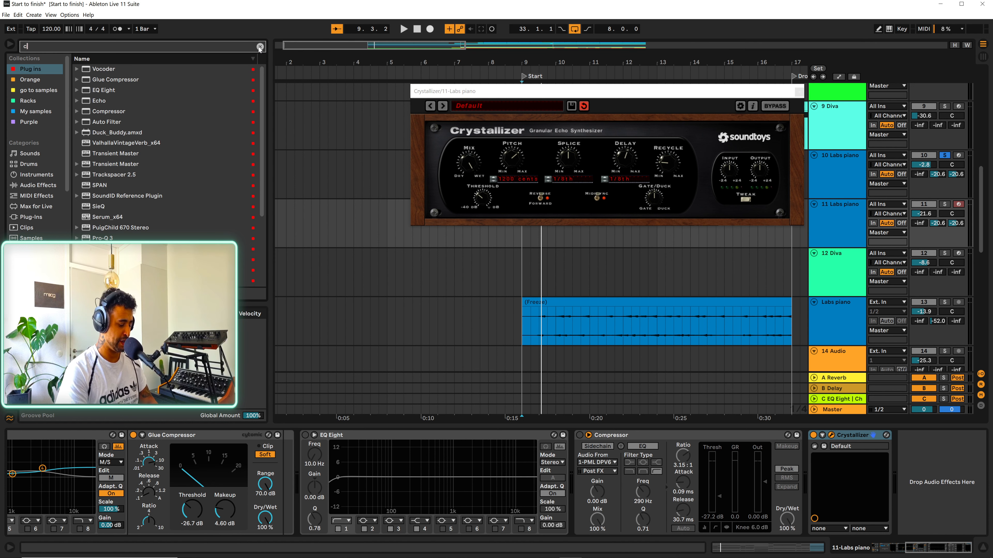
text(grain)
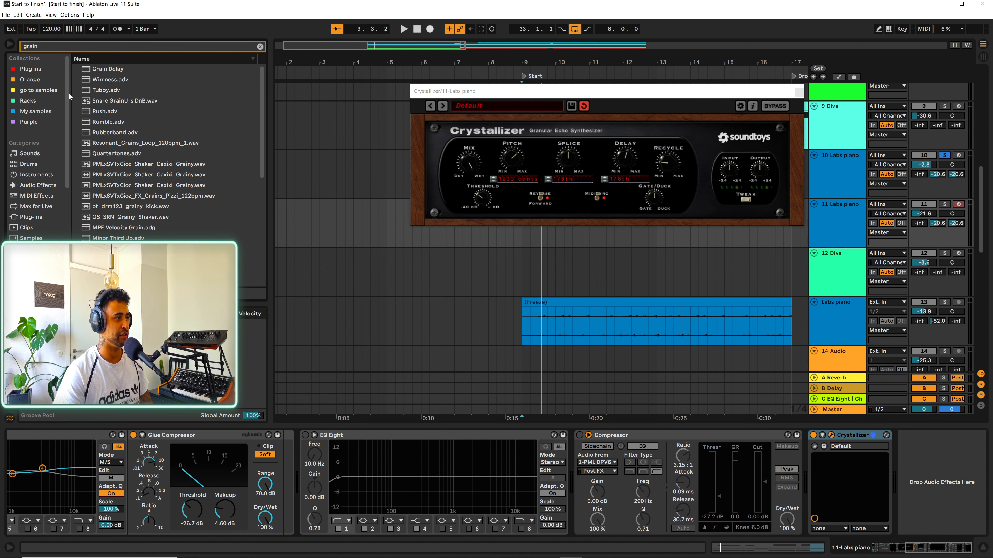
click(103, 70)
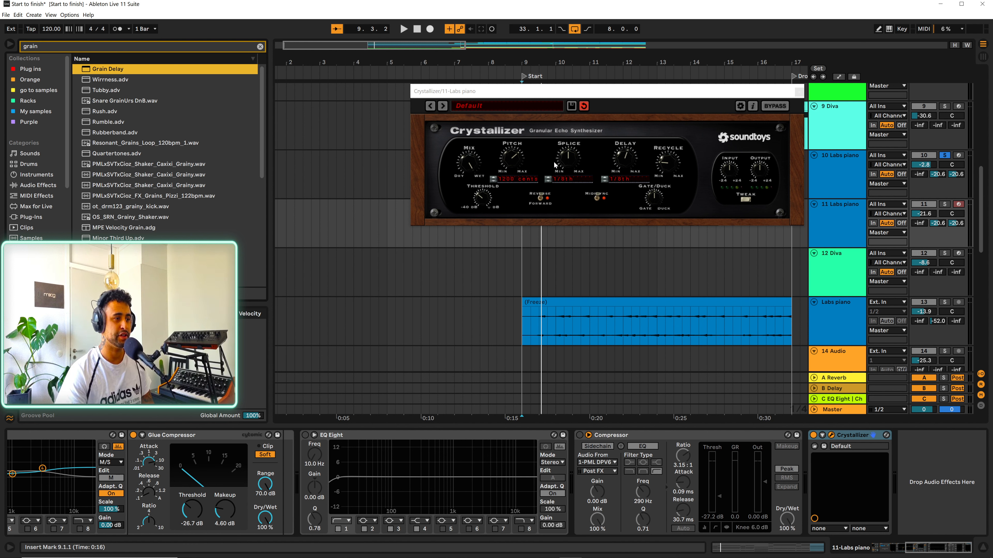
Audition the frozen Labs piano clip in solo again from bar 9
click(559, 314)
scroll(591, 297, down, 3)
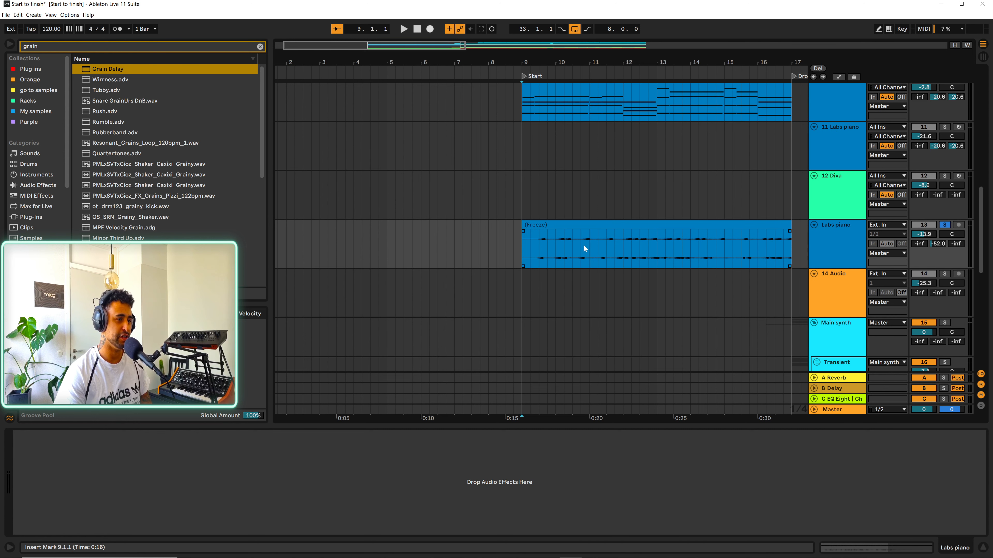
key(space)
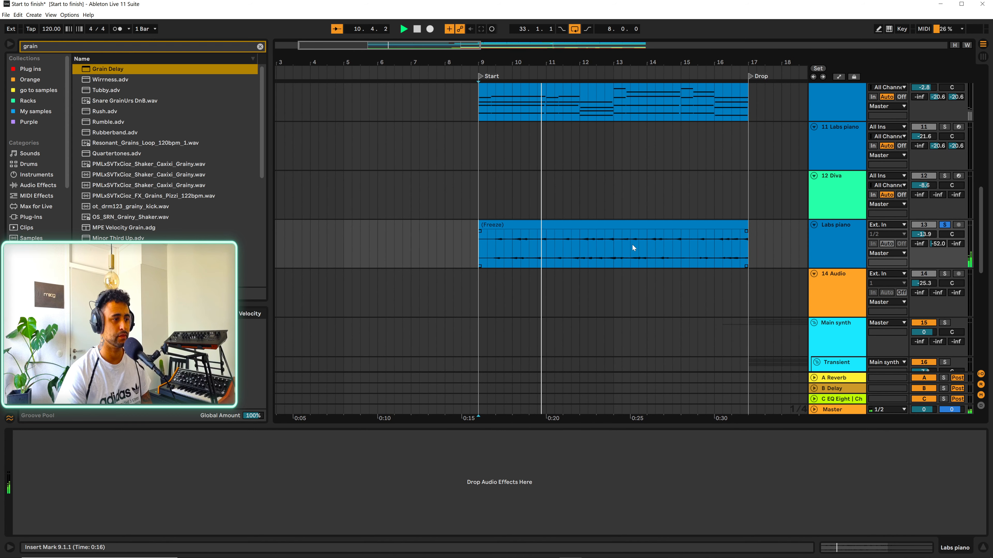
Delete the empty 11 Labs piano track
scroll(776, 262, up, 3)
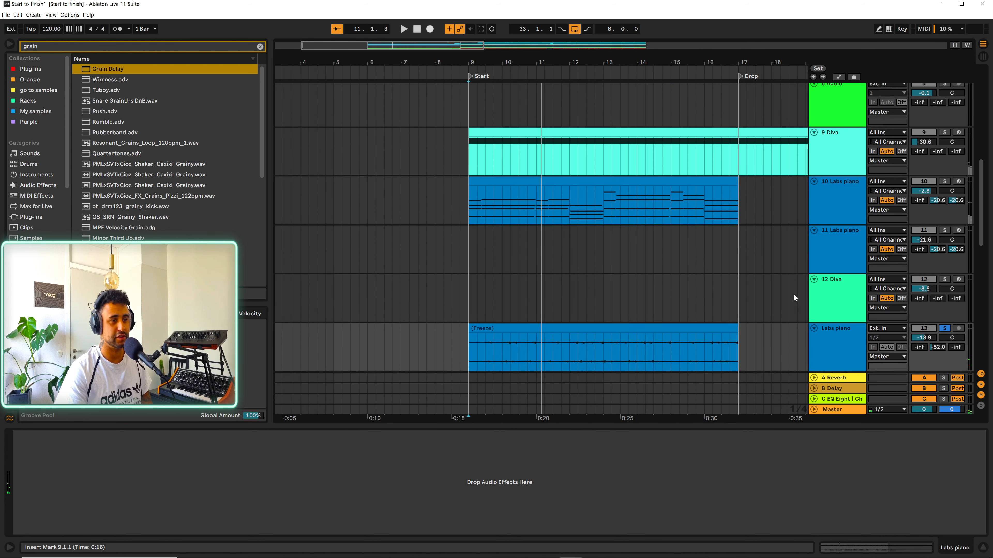
click(827, 250)
key(Delete)
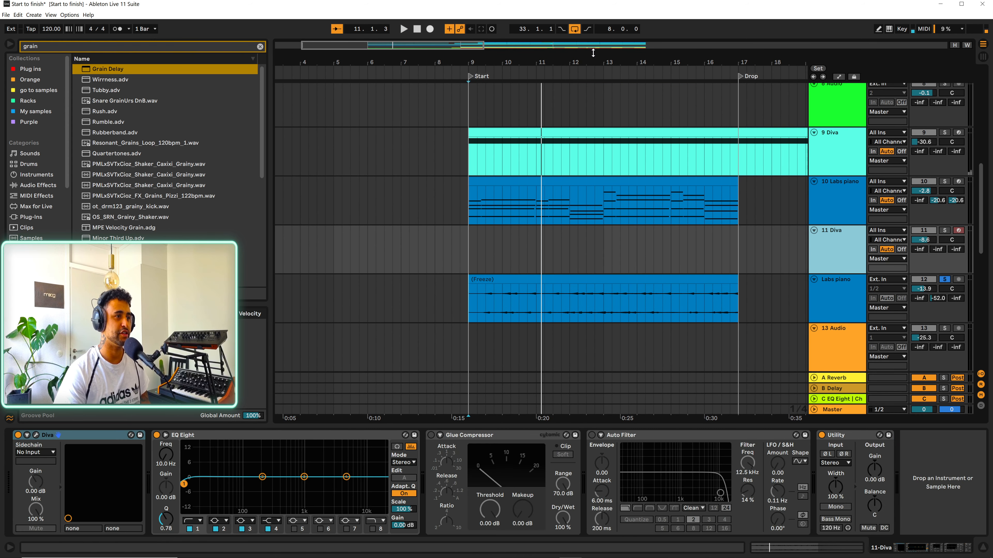
Remove the solo from the frozen Labs piano track and play the full intro from bar 9
scroll(478, 223, down, 3)
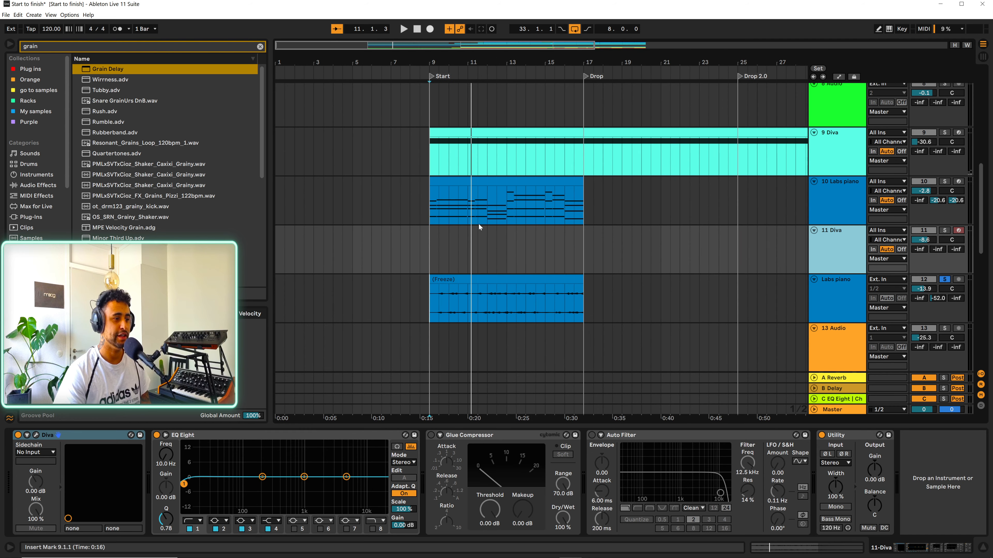
click(429, 253)
key(space)
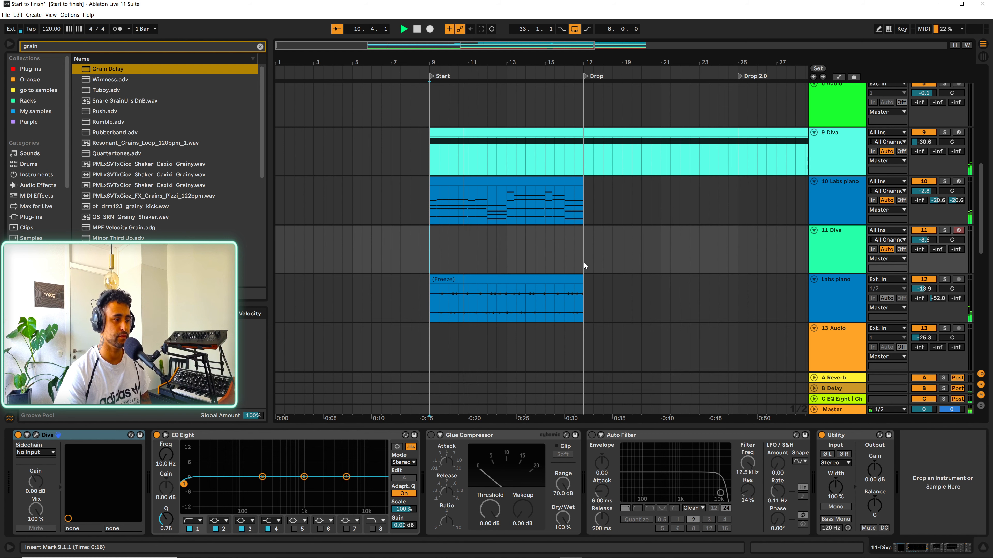
Select the PML_DPV6 ambience clip in the intro and examine its EQ Eight and sidechain Compressor
scroll(609, 211, down, 5)
scroll(601, 223, down, 4)
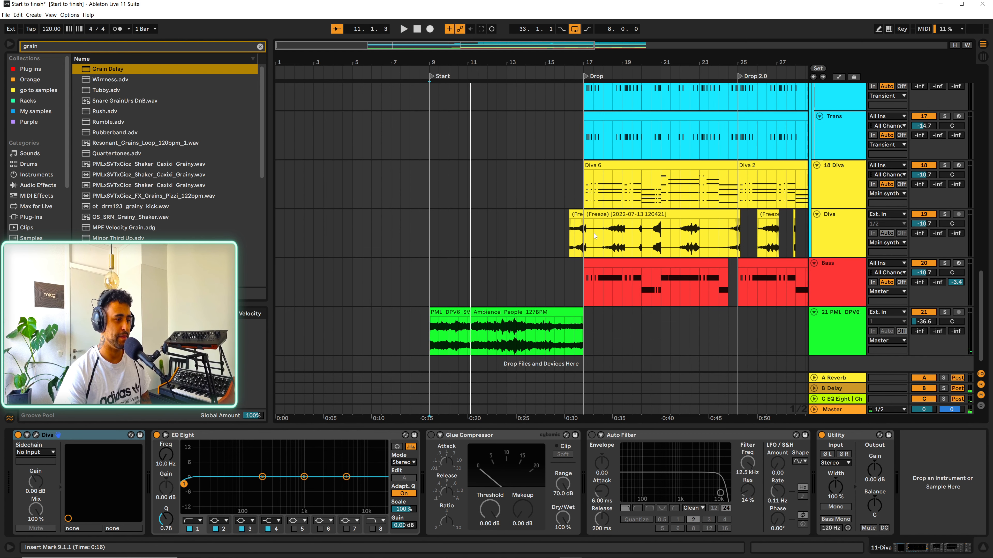
click(488, 313)
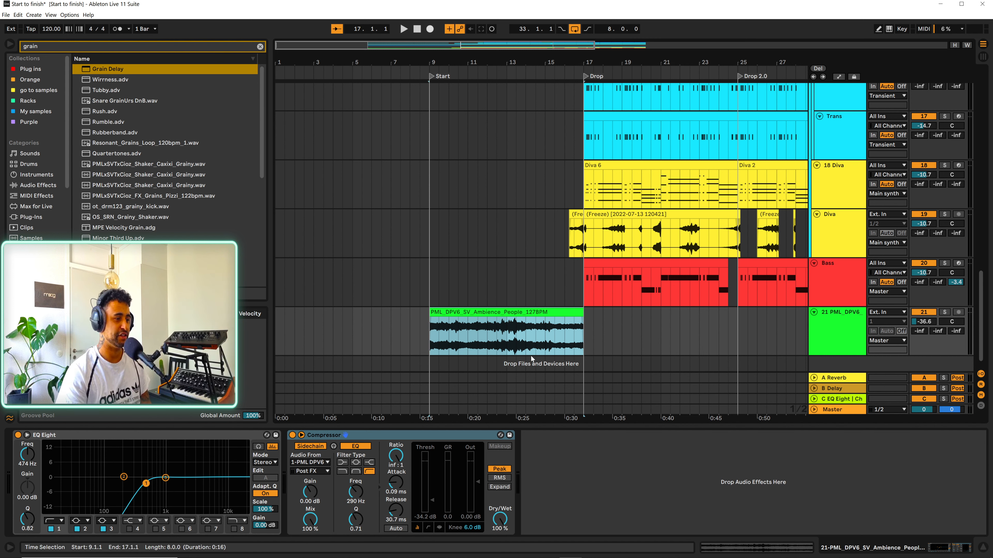
Solo the Transient group and audition its percussion in the drop
drag(508, 62, 417, 35)
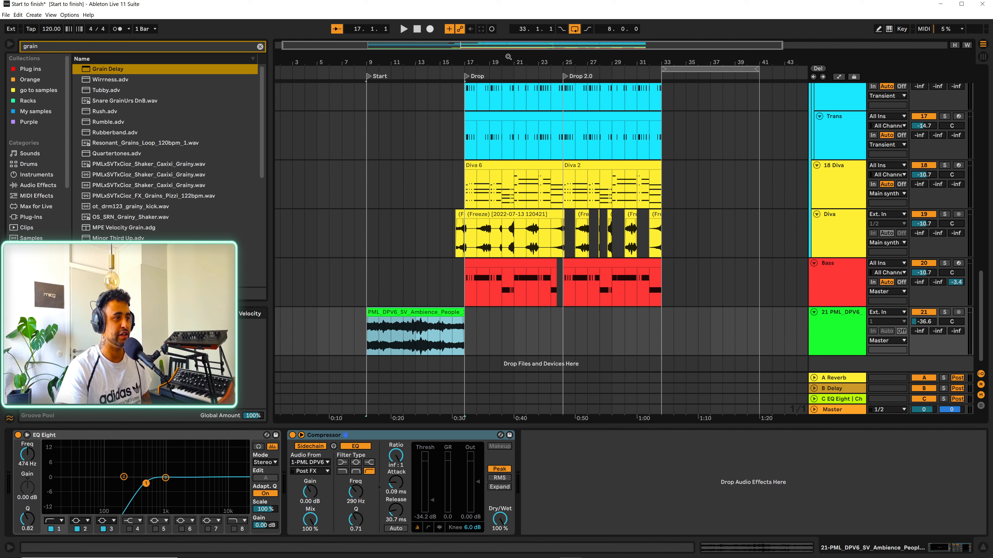
drag(503, 64, 499, 114)
scroll(605, 317, up, 4)
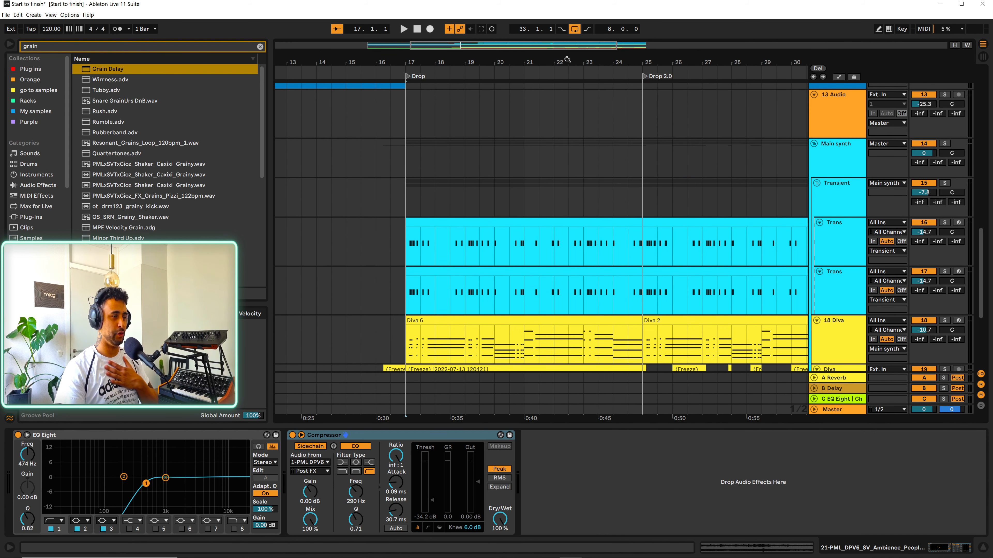
drag(567, 60, 505, 46)
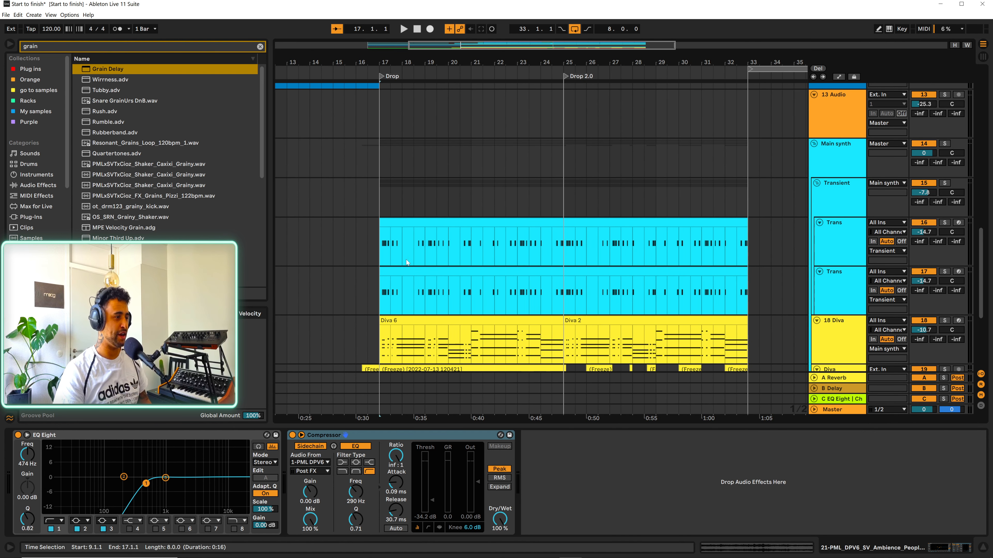
click(945, 182)
key(space)
Examine the device chains of the two Trans tracks, with the BREAKS SNARE and PML BOEHMER SHAKER 004 samples
click(642, 242)
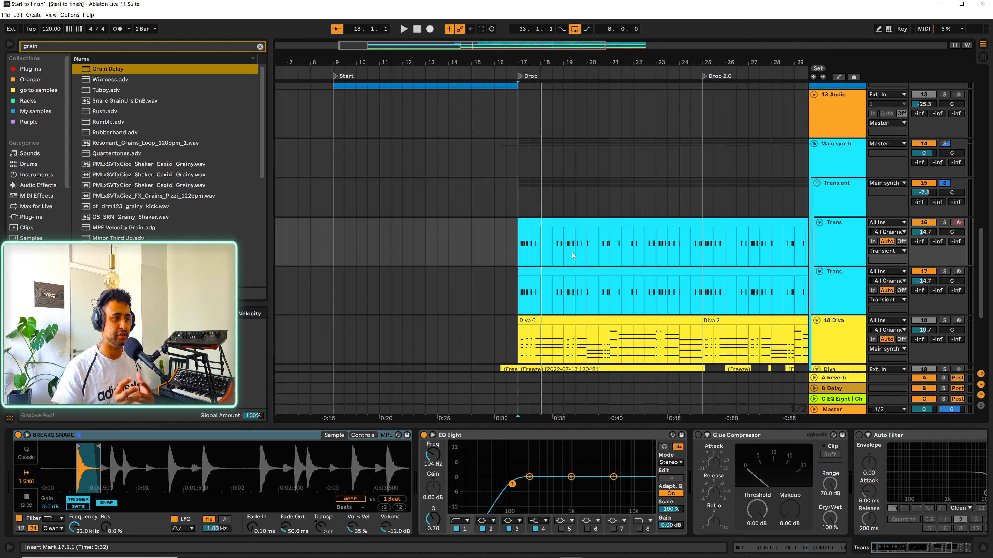
drag(666, 63, 646, 63)
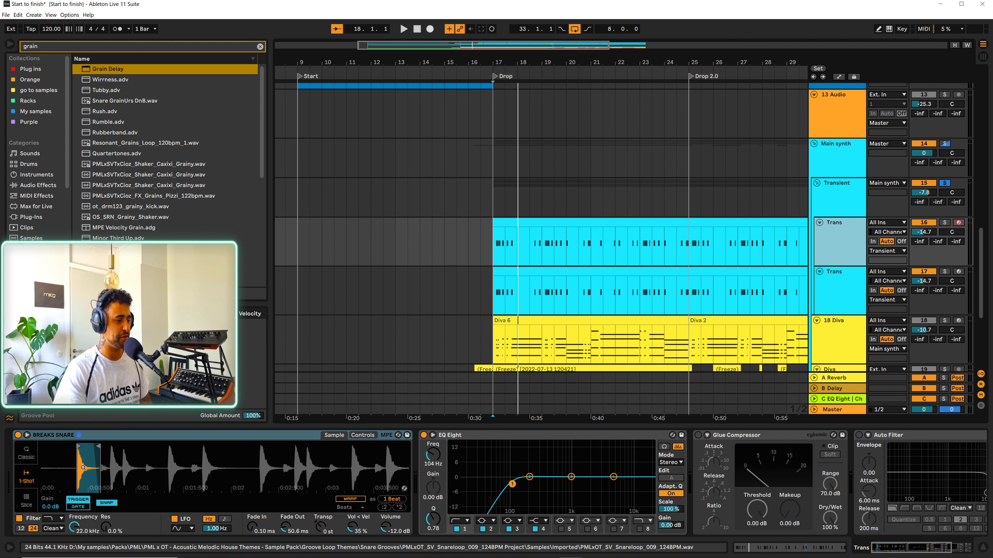
key(Down)
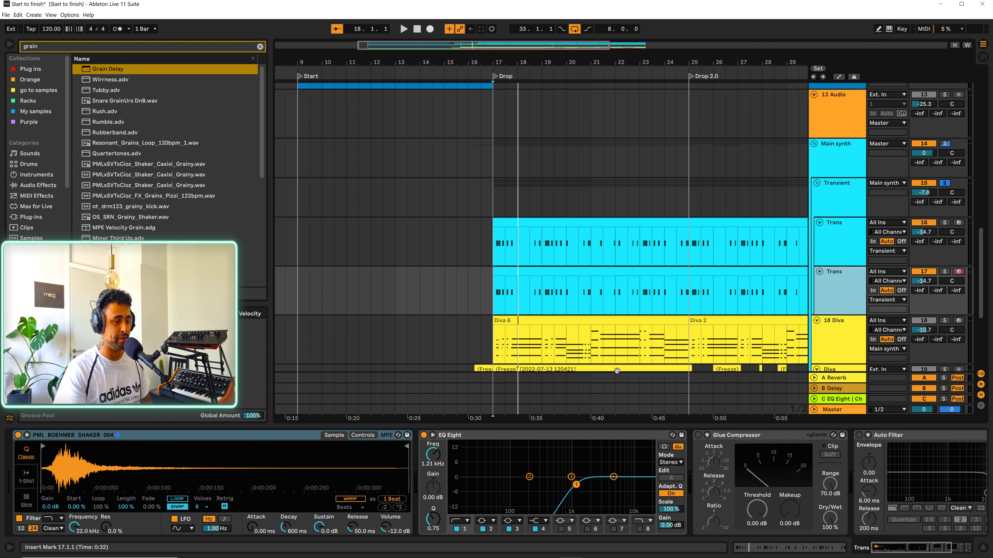
Display the automation lanes and bring up the Diva Rate curve on the 18 Diva track around Drop 2.0
scroll(839, 247, down, 5)
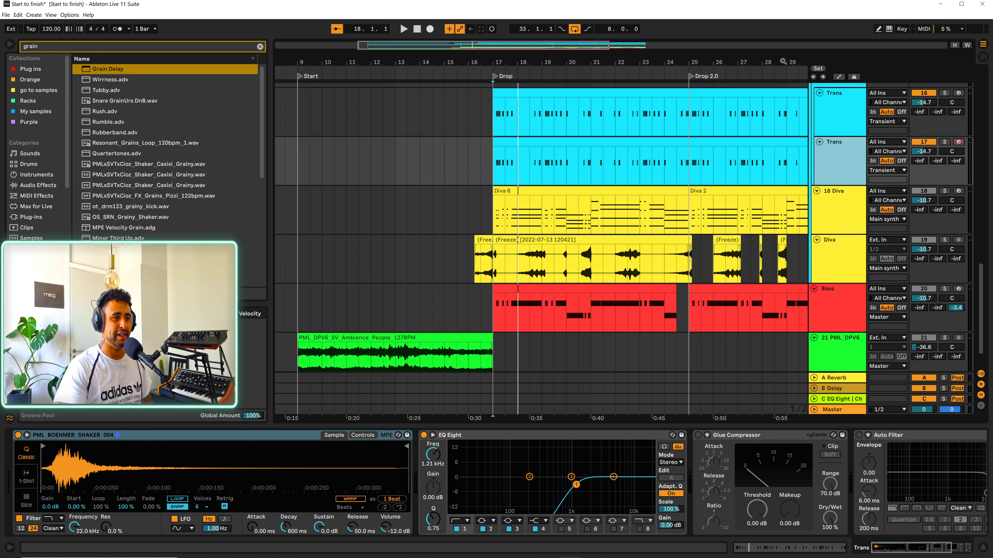
drag(783, 61, 672, 69)
click(827, 221)
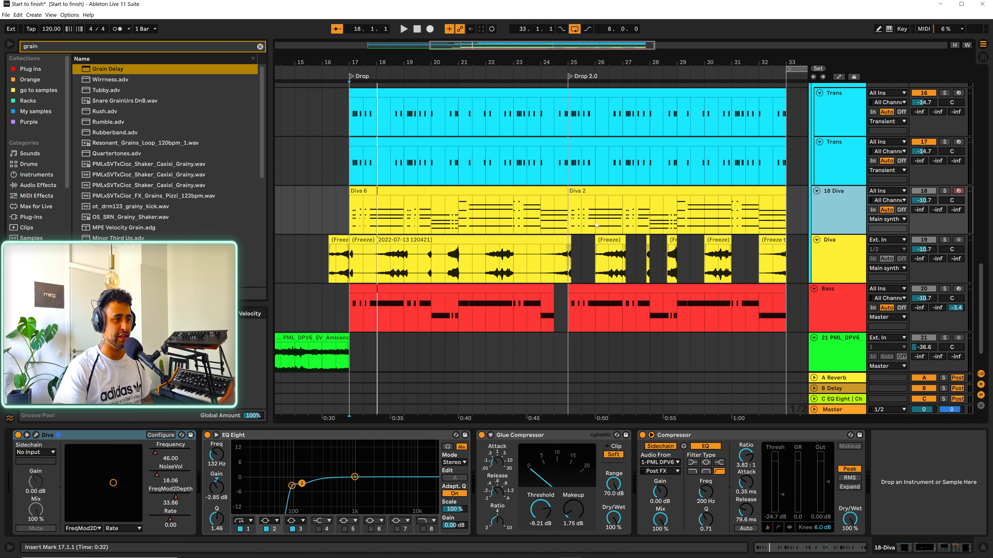
click(569, 218)
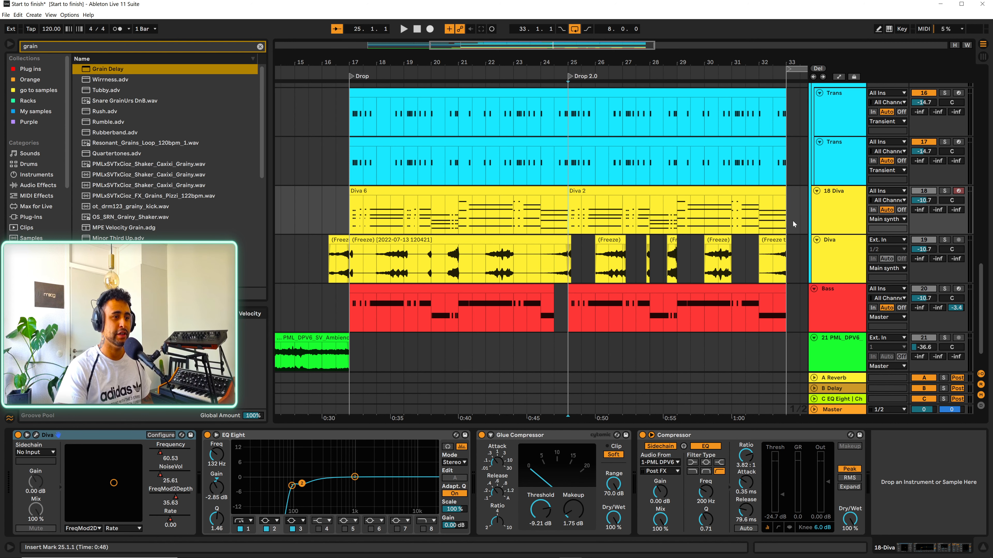
key(a)
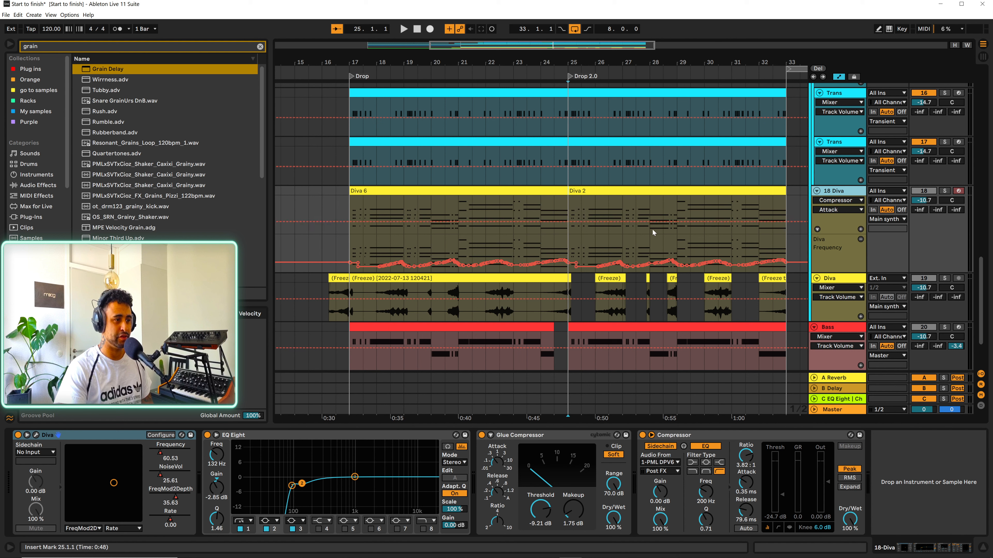
click(832, 202)
click(829, 216)
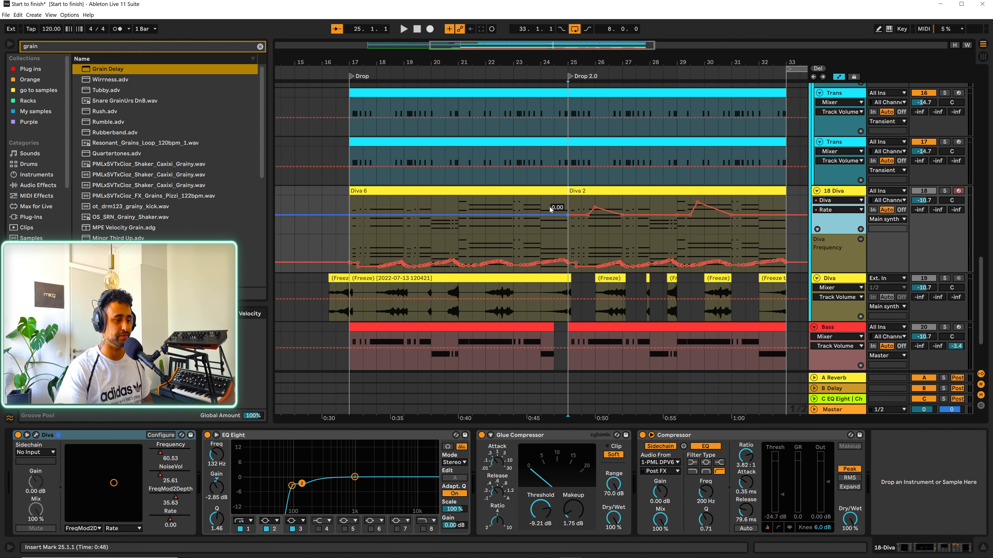
Audition the soloed 18 Diva track from bar 25 and open its Diva editor to examine the LFO2 Rate
click(568, 203)
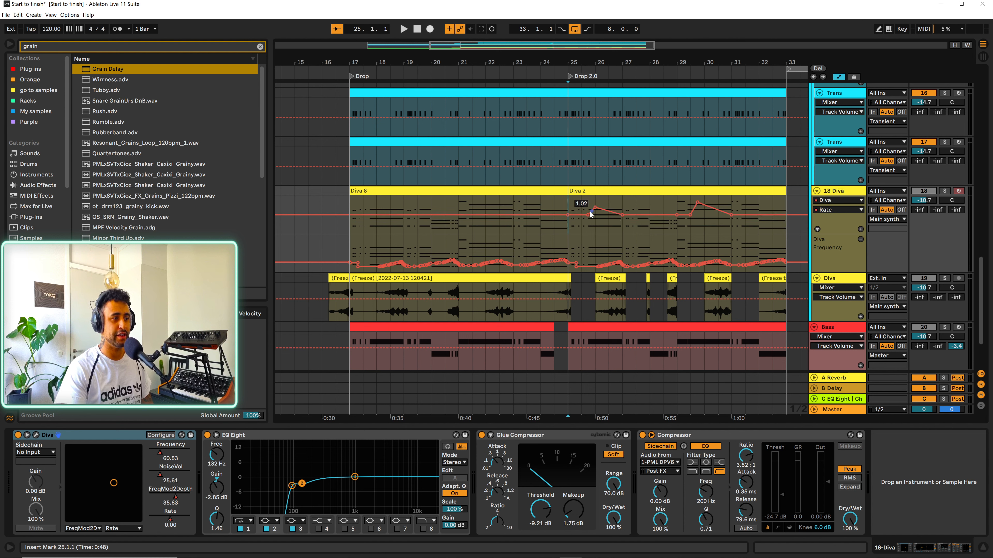
drag(590, 214, 586, 220)
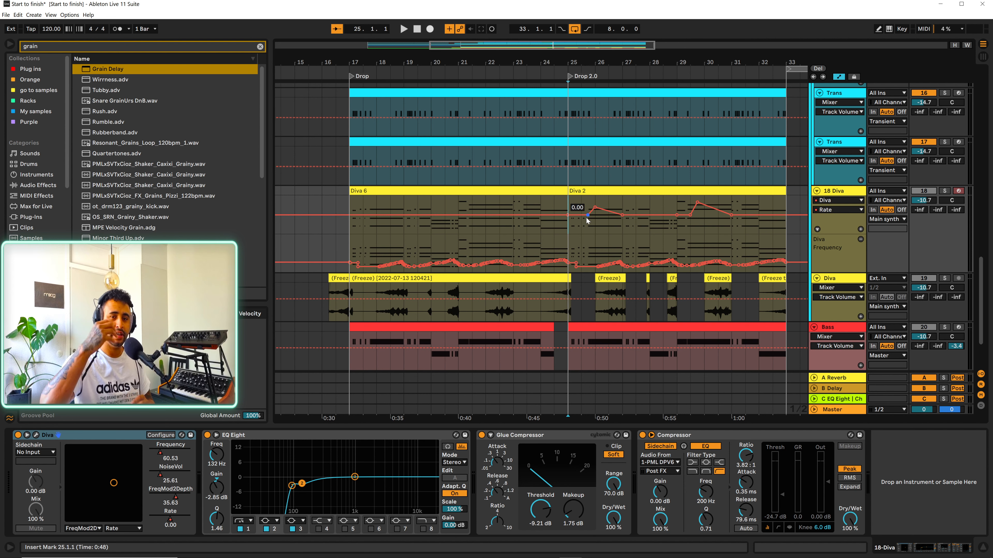
key(space)
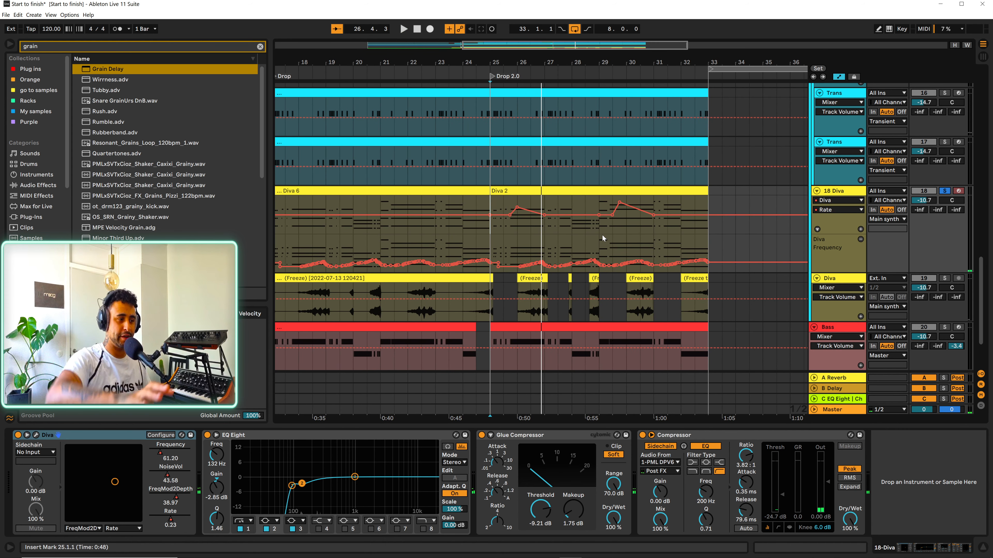
click(36, 436)
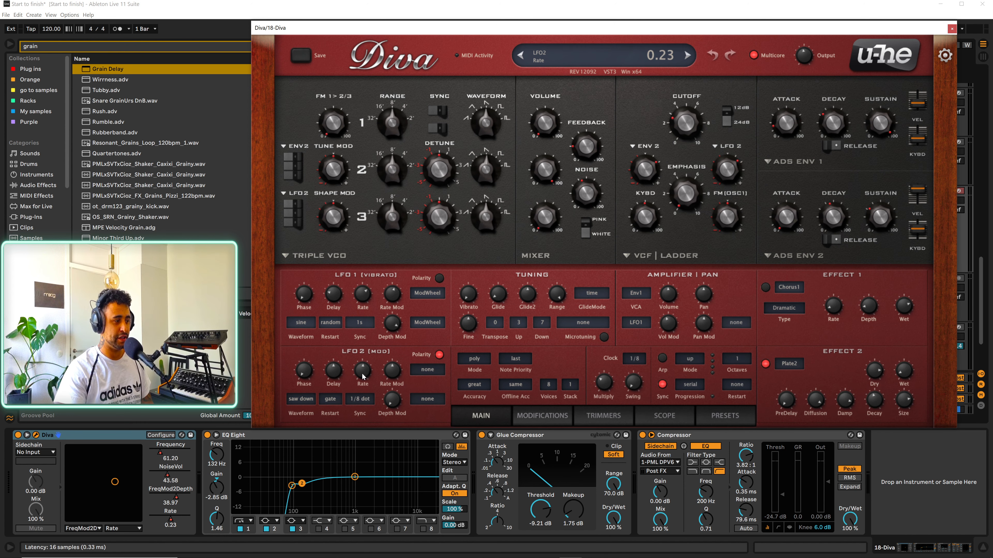
Set the 18 Diva Compressor to 0.56 ms attack, 6.9 dB knee and 2.86:1 ratio during playback, and close the Diva editor
key(space)
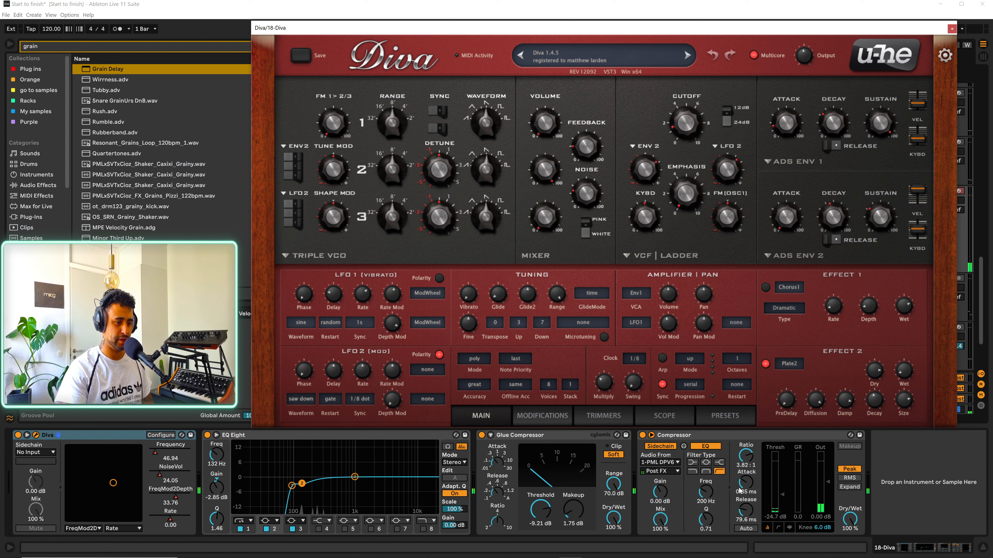
click(746, 484)
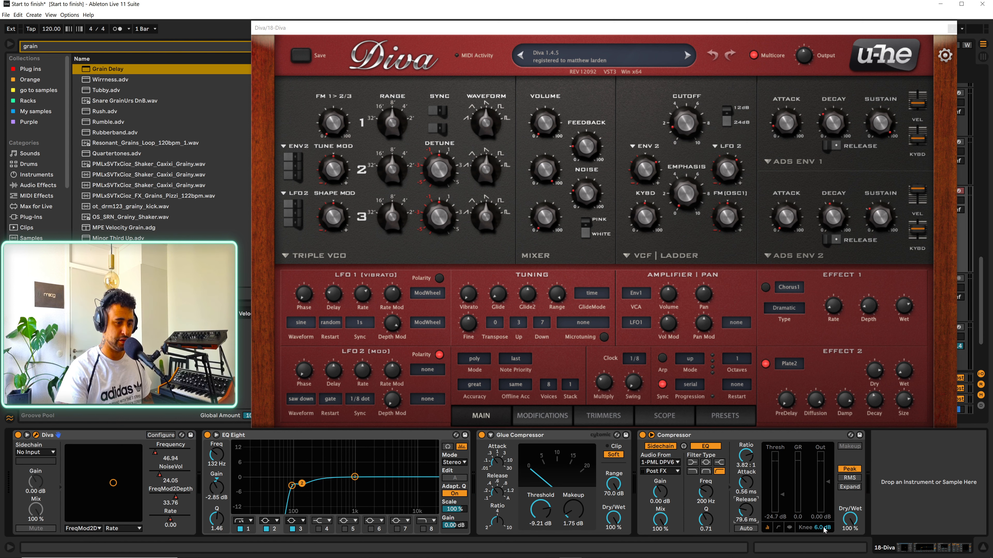
key(space)
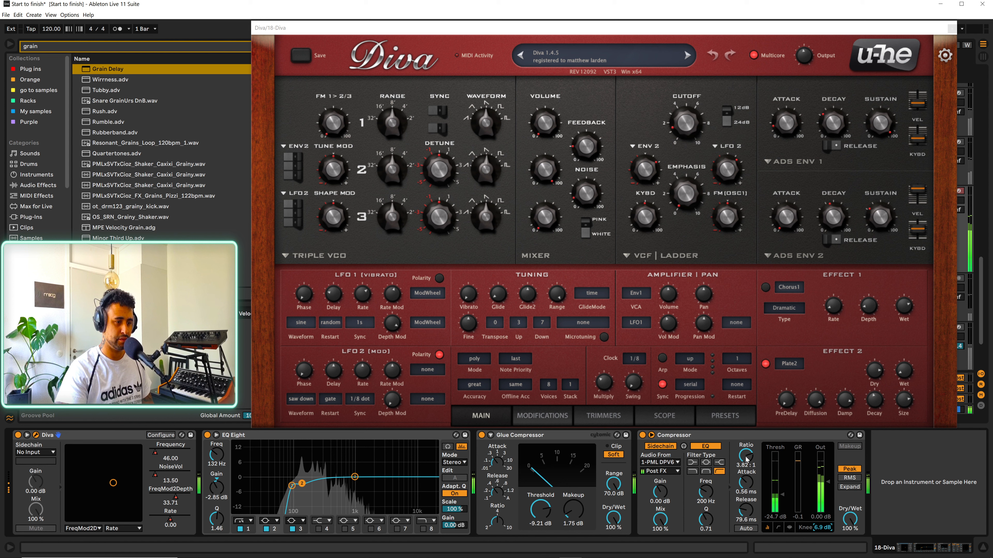
drag(747, 455, 746, 467)
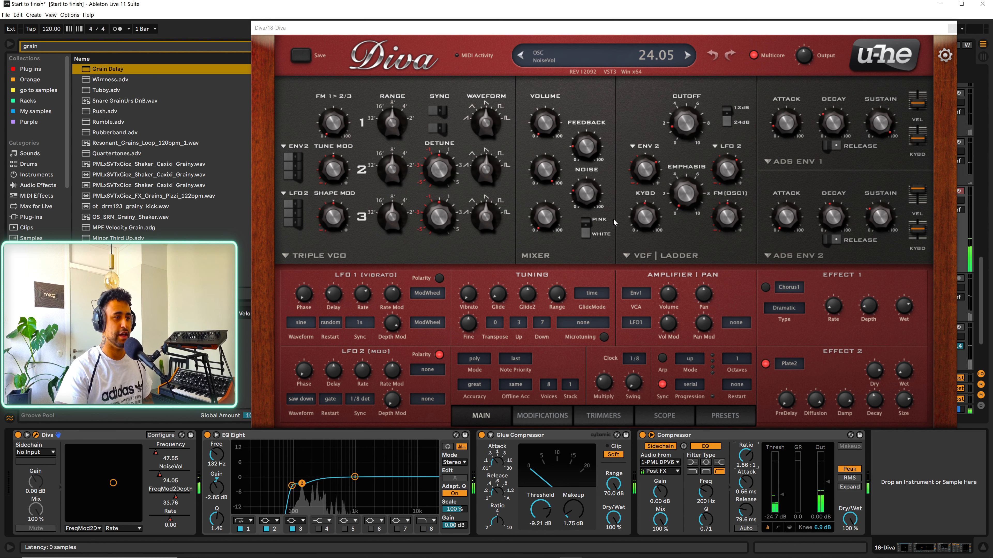
click(952, 29)
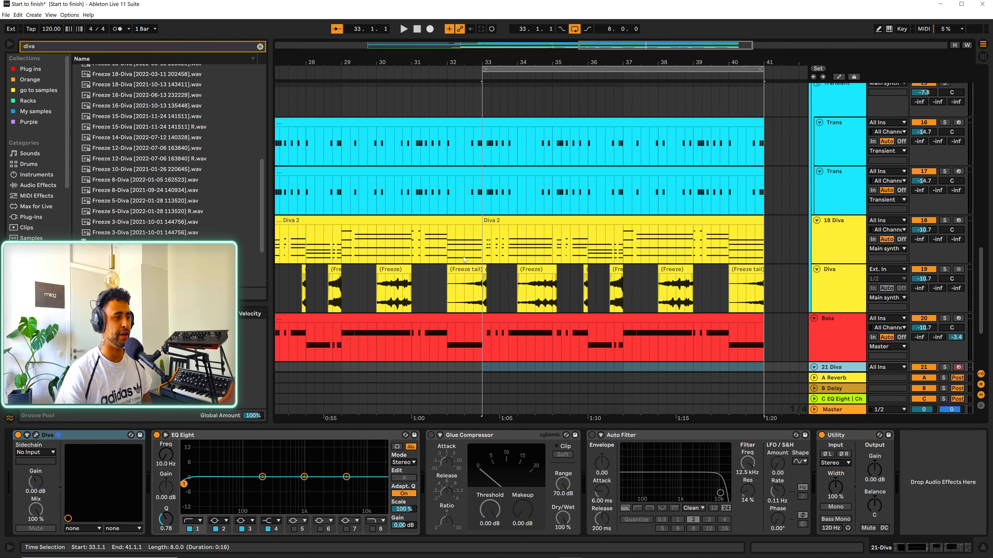
Open the Diva preset browser on the 21 Diva track below the bass
scroll(640, 278, down, 5)
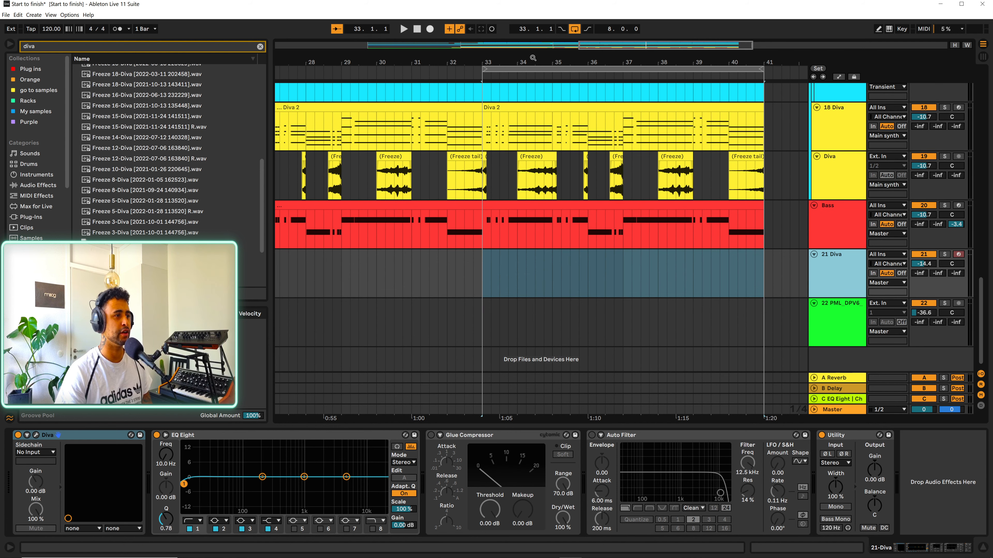
drag(533, 58, 533, 49)
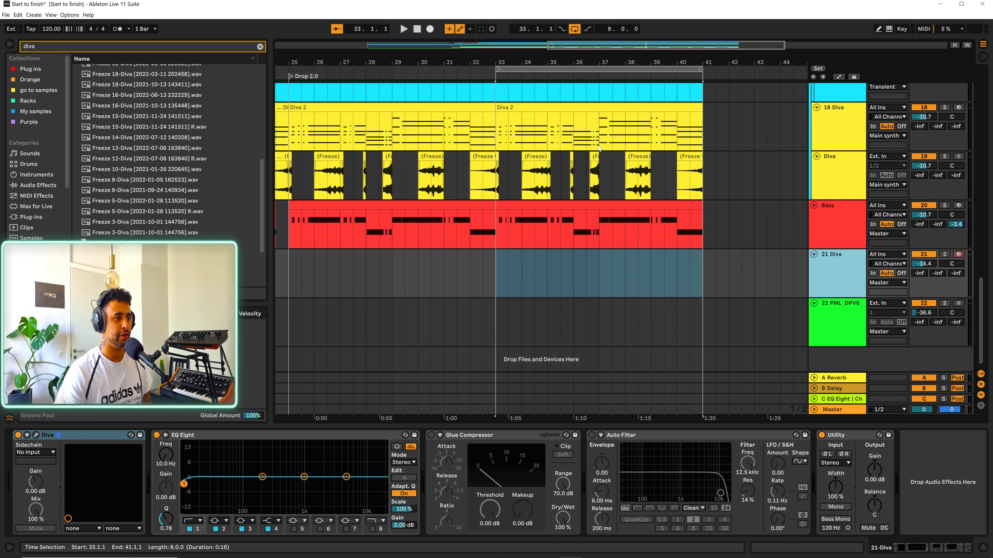
click(37, 435)
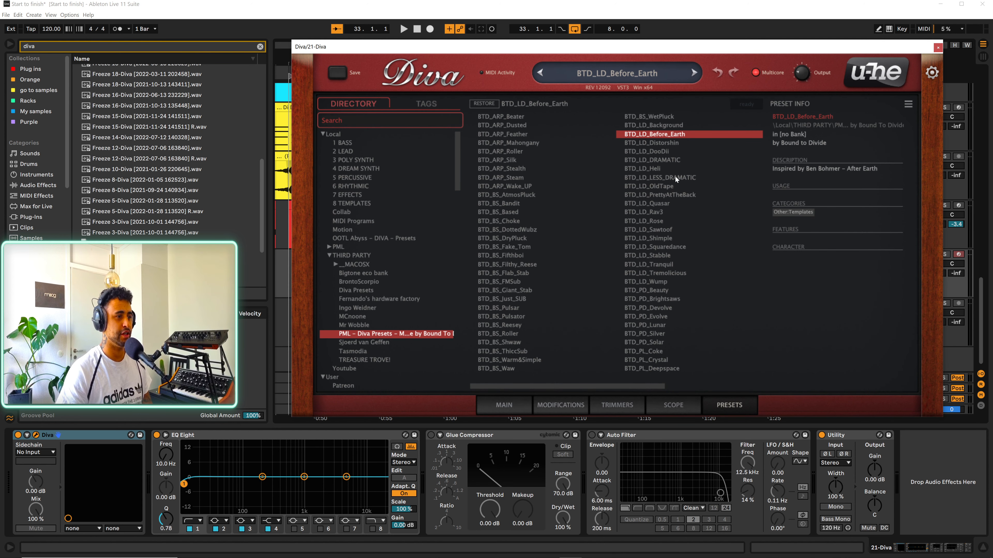
Audition the lead presets BTD_LD_Distorshin, BTD_LD_DooDii and BTD_LD_DRAMATIC on the 21 Diva track
click(663, 142)
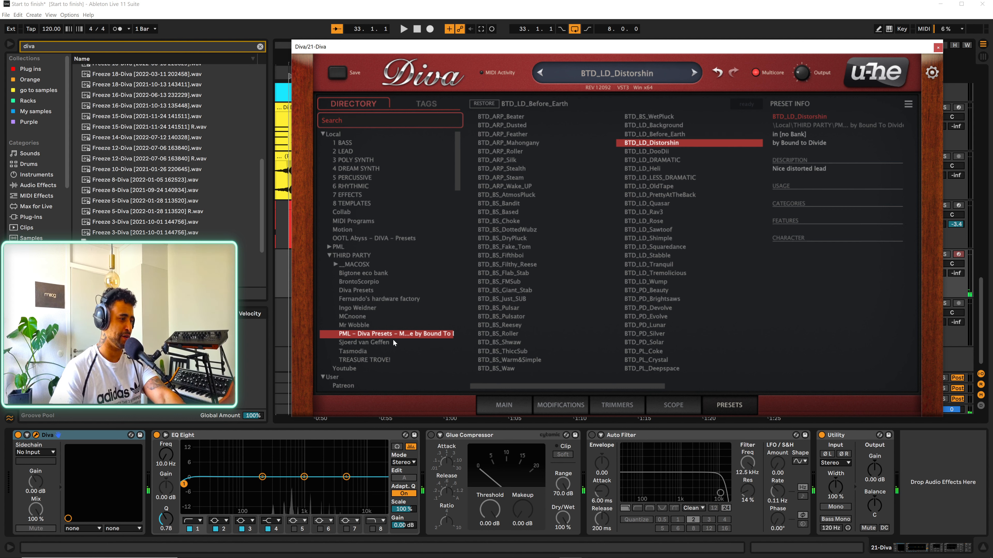
click(668, 152)
click(649, 160)
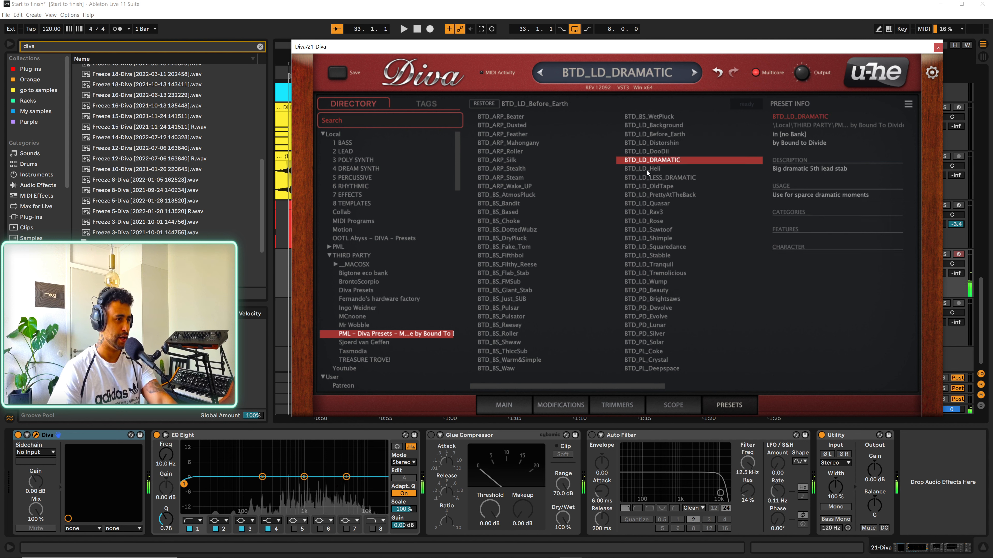
Audition the BTD_PD_Beauty pad and the Squaredance, PrettyAtTheBack, Quasar and Rav3 leads, ending on BTD_LD_PrettyAtTheBack
click(650, 291)
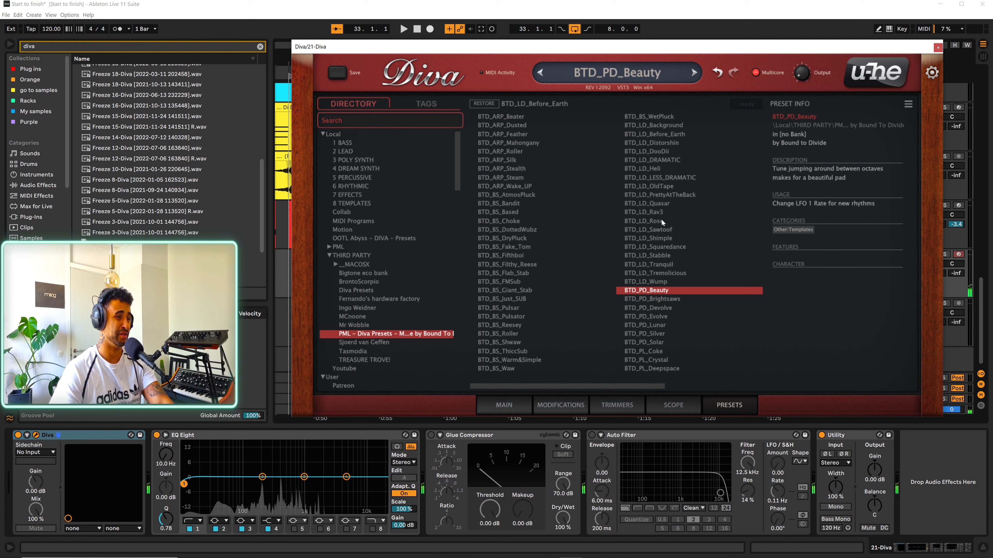
click(657, 245)
click(652, 196)
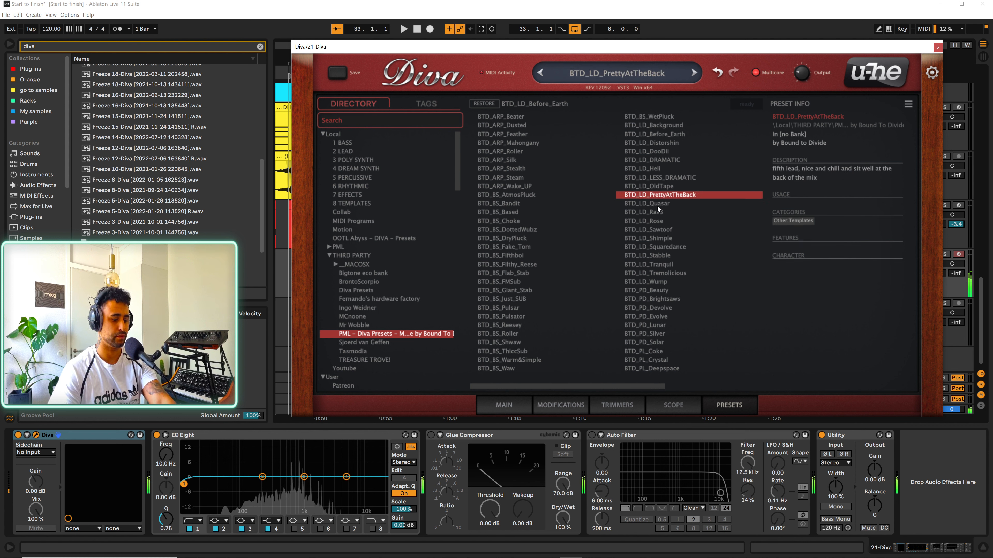
click(647, 203)
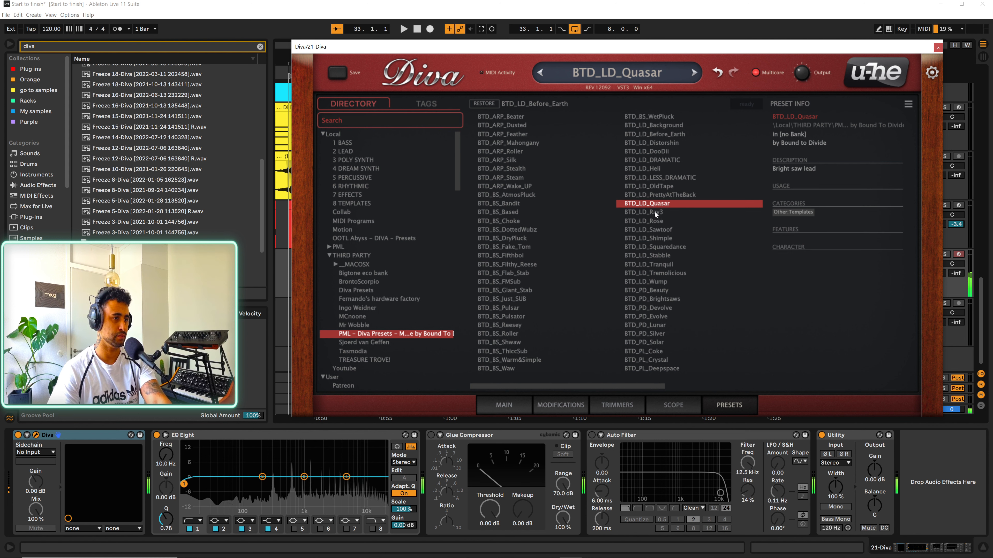
click(654, 212)
click(653, 198)
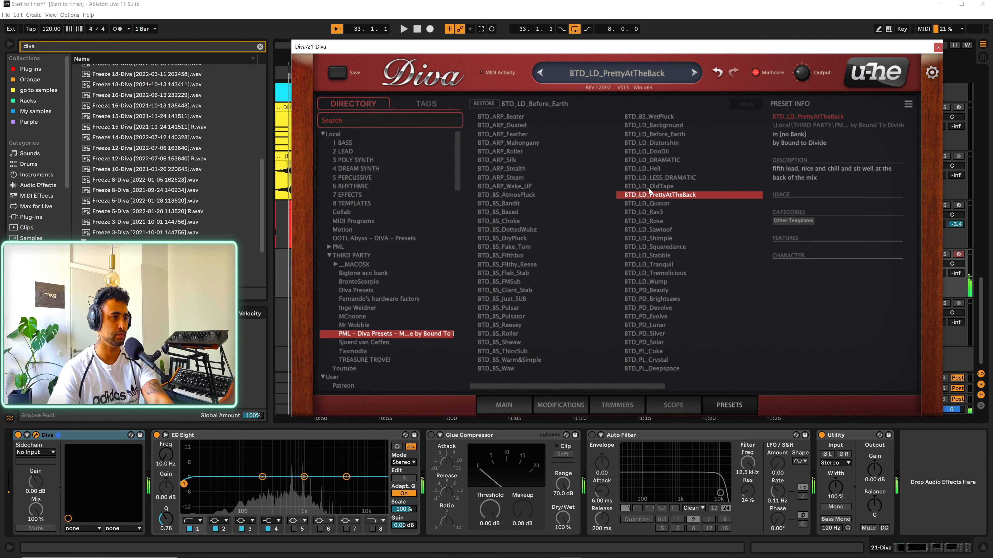
Audition the leads BTD_LD_OldTape, BTD_LD_LESS_DRAMATIC and BTD_LD_Heli, returning to BTD_LD_DRAMATIC
click(650, 186)
click(653, 179)
click(651, 168)
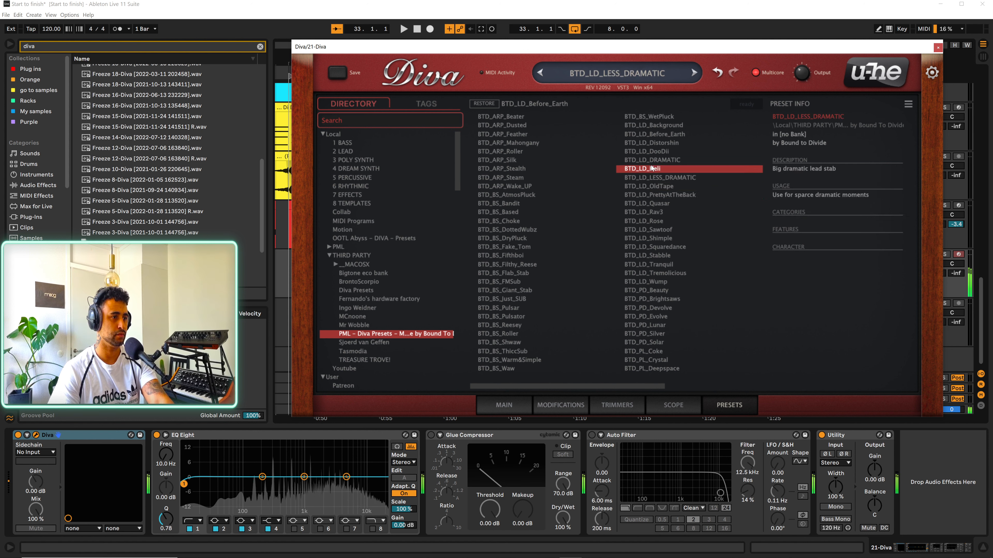
click(655, 155)
click(653, 161)
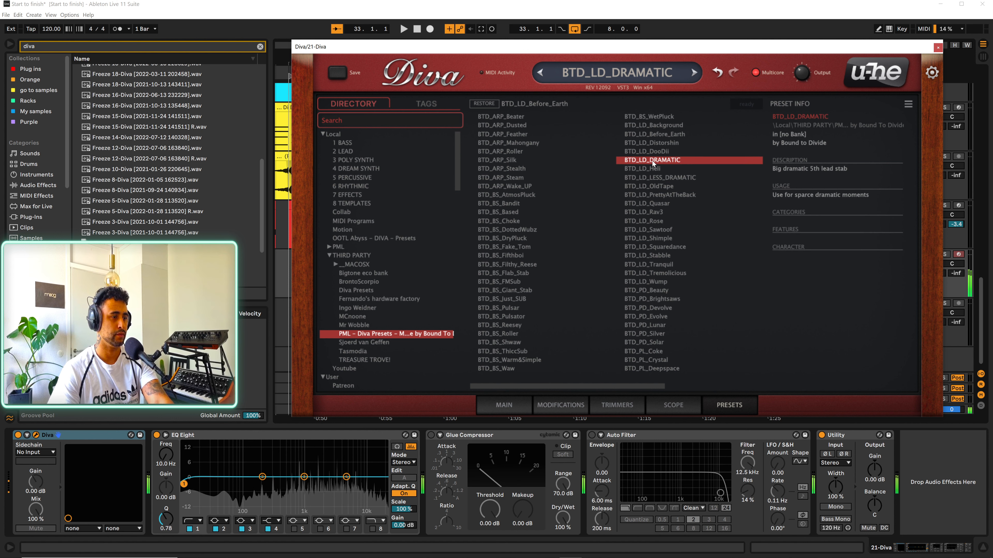
Audition the BTD_BS_WetPluck, BTD_PD_Solar, BTD_PL_Coke, BTD_PL_Crystal and BTD_PL_Deepspace presets on the 21 Diva track
click(657, 116)
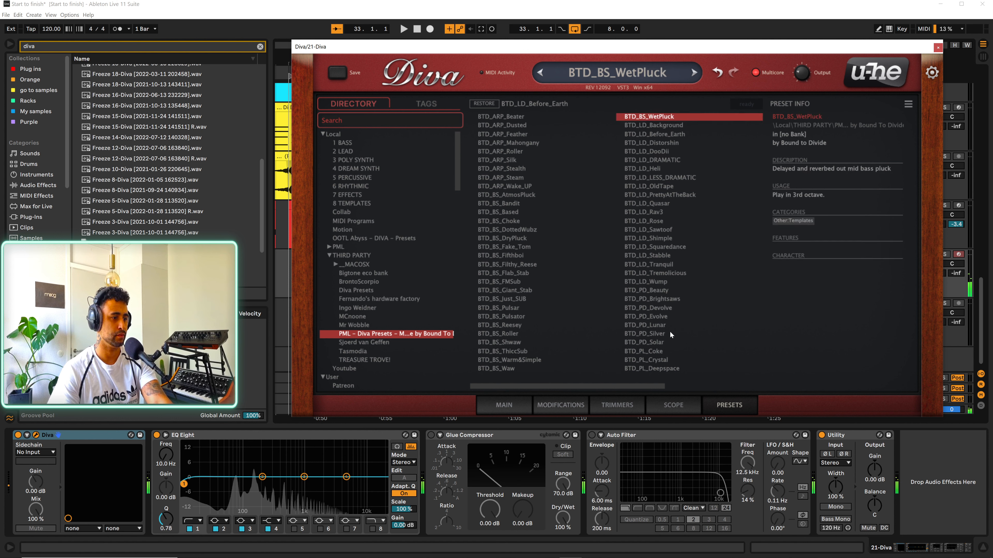
click(645, 352)
click(653, 344)
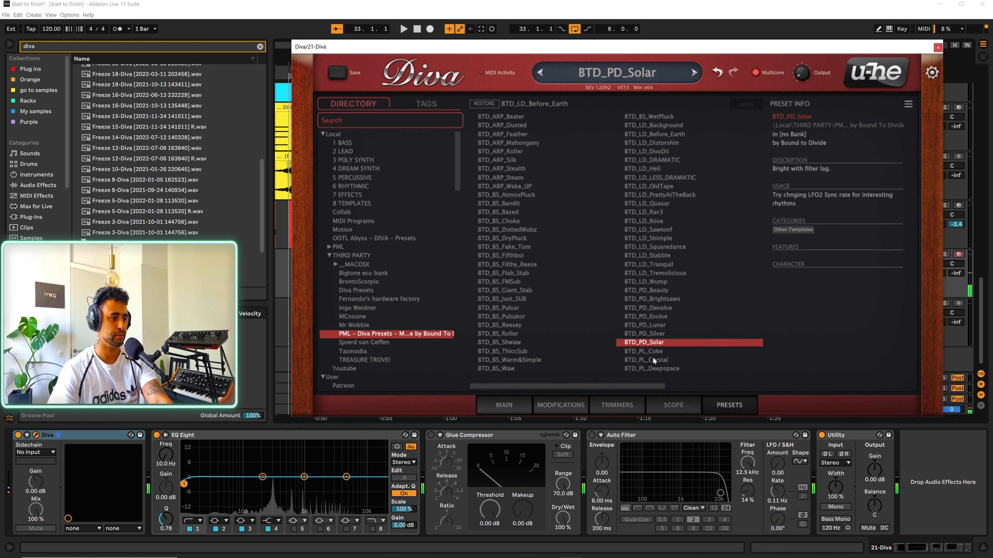
click(652, 358)
click(652, 367)
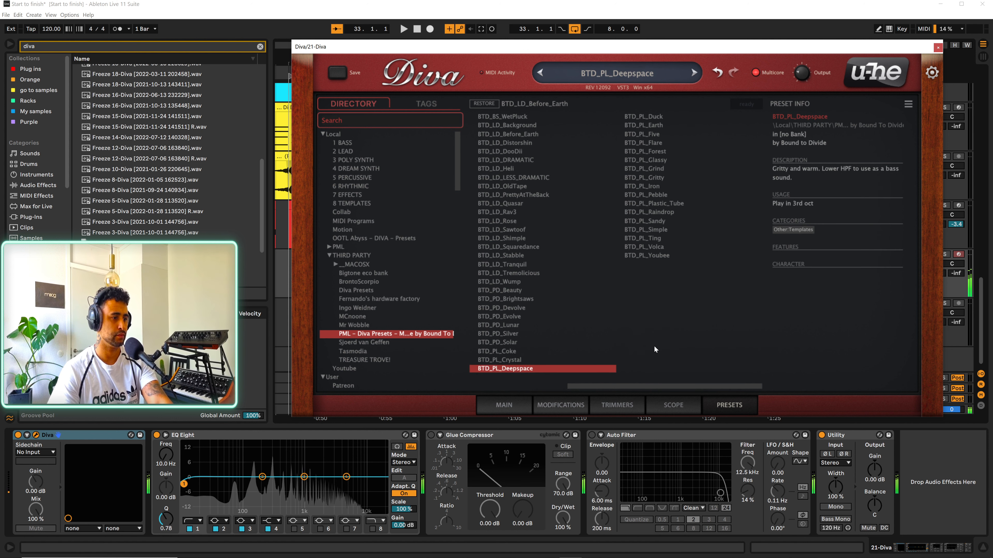
Audition the pluck presets from BTD_PL_Duck through Earth, Five, Flare and Forest to BTD_PL_Glassy
click(649, 117)
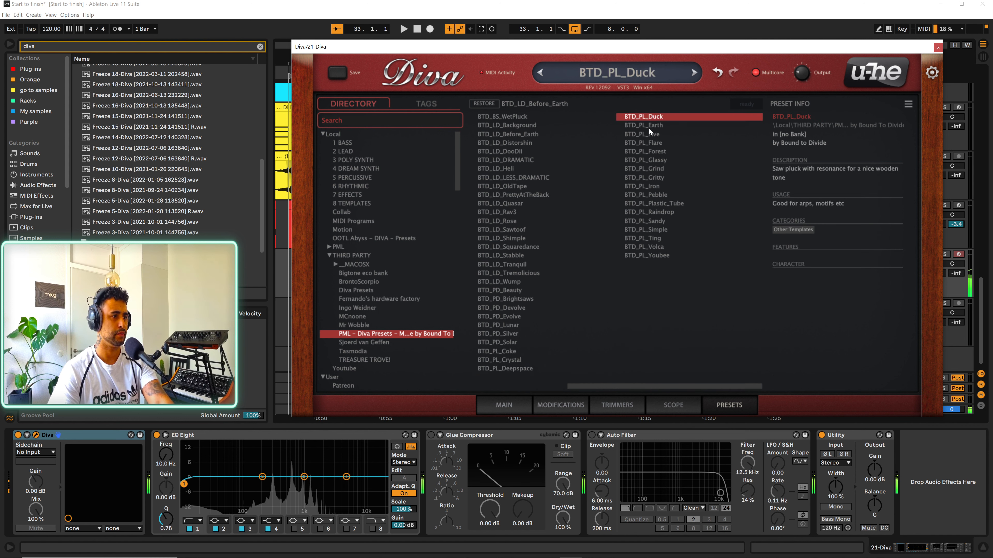
click(648, 126)
click(645, 135)
click(645, 142)
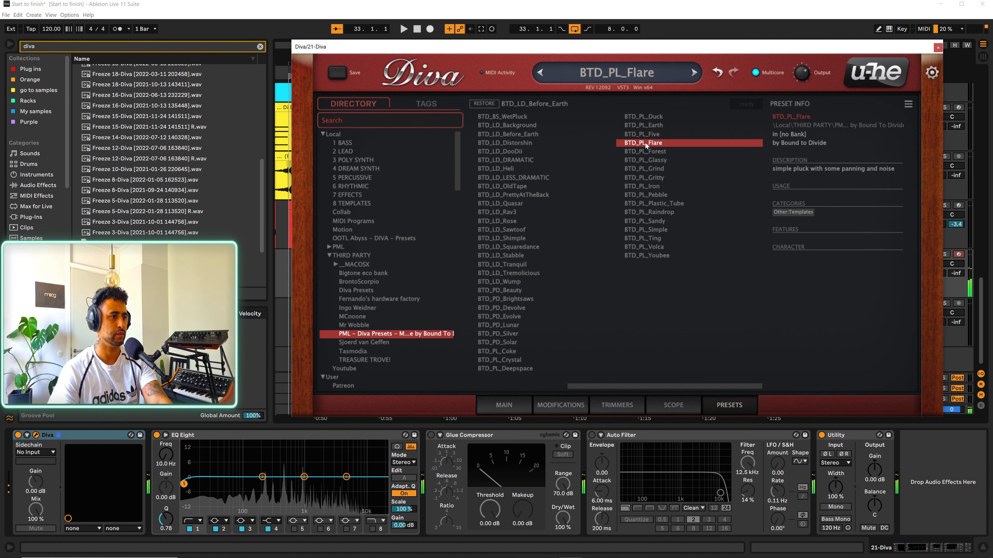
click(643, 151)
click(643, 160)
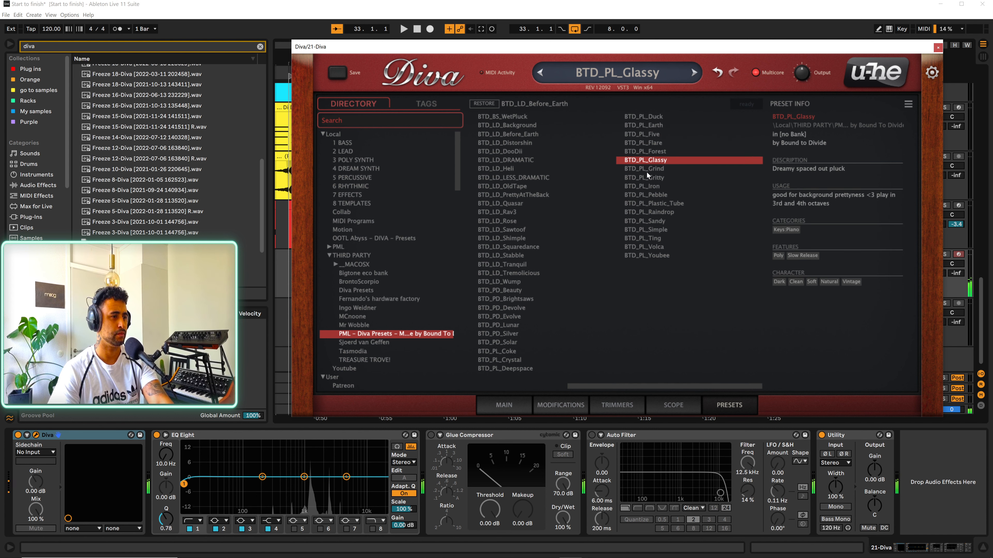
Audition the Grind, Gritty and Iron plucks, load BTD_PL_Pebble on the 21 Diva track and close the synth after viewing its main page
click(647, 169)
click(645, 178)
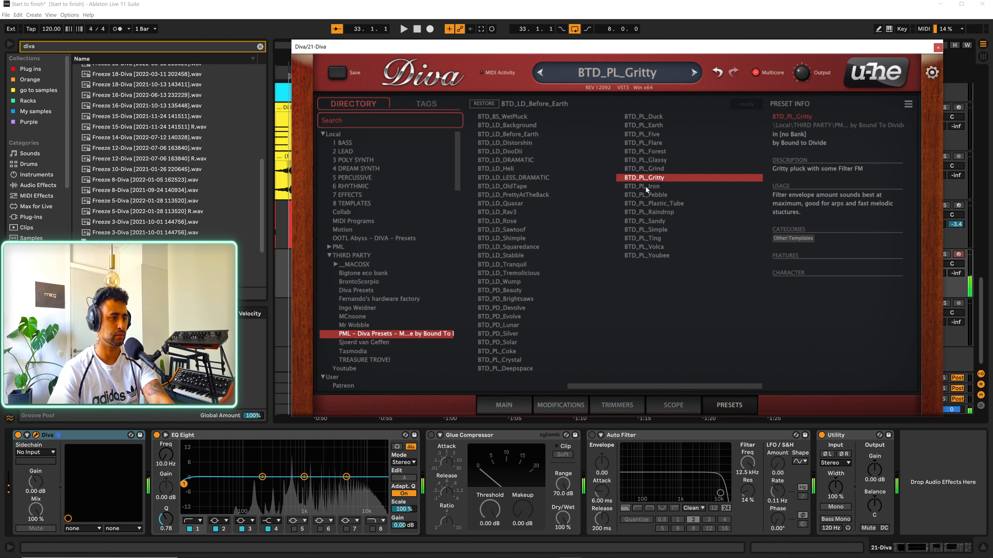
click(645, 186)
click(643, 194)
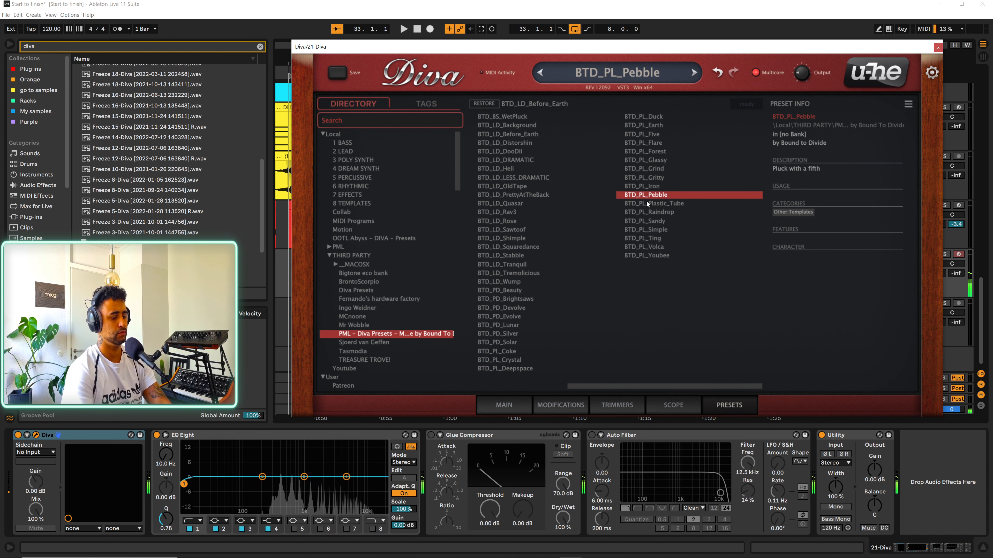
click(520, 411)
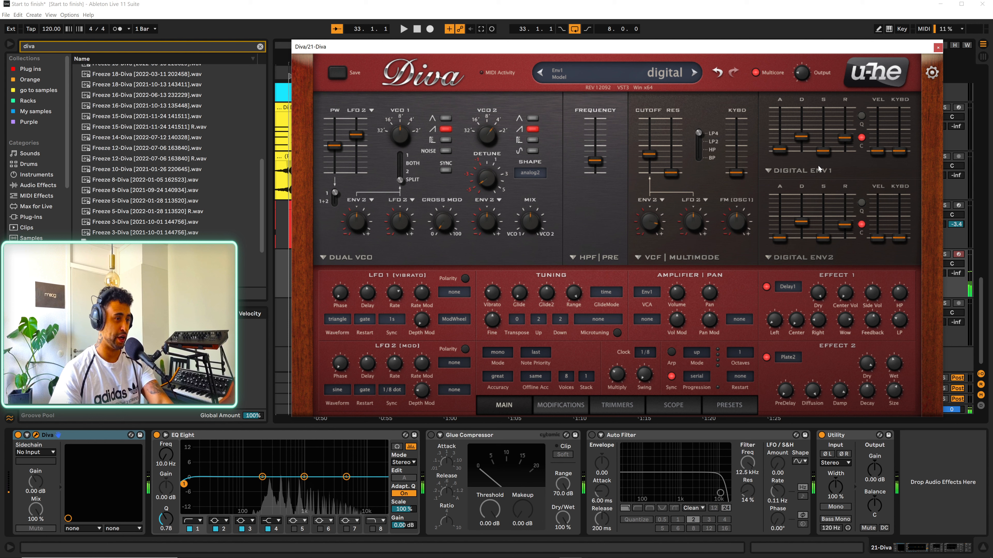
click(937, 47)
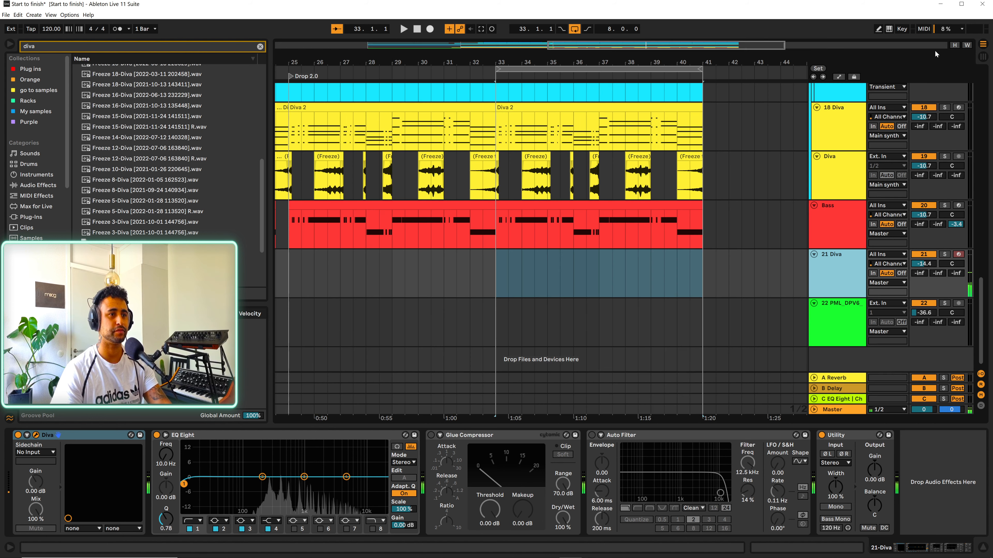
Place sixteenth-length B2 notes at 1.1.4 and 1.2.3 in a new MIDI clip at bar 33 of the 21 Diva track
key(space)
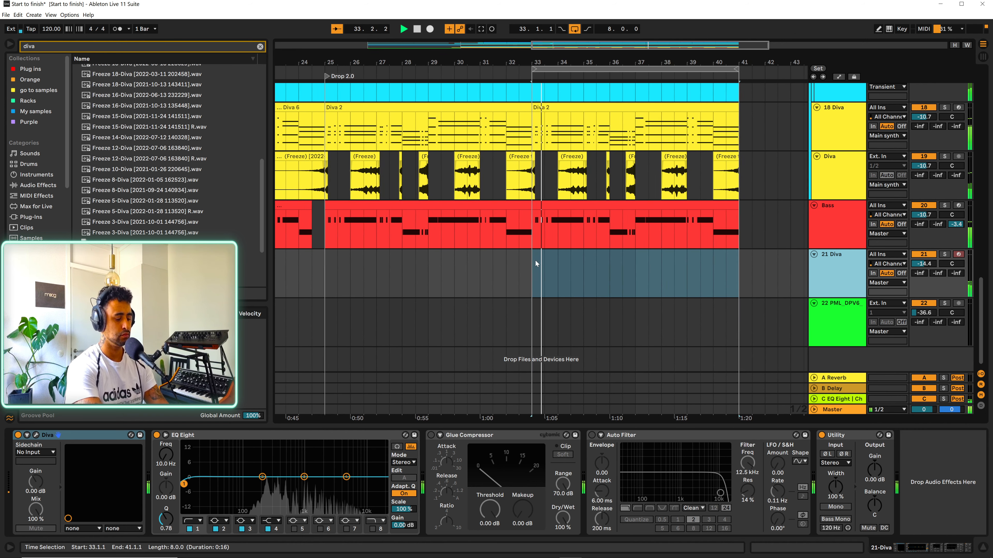
double_click(327, 415)
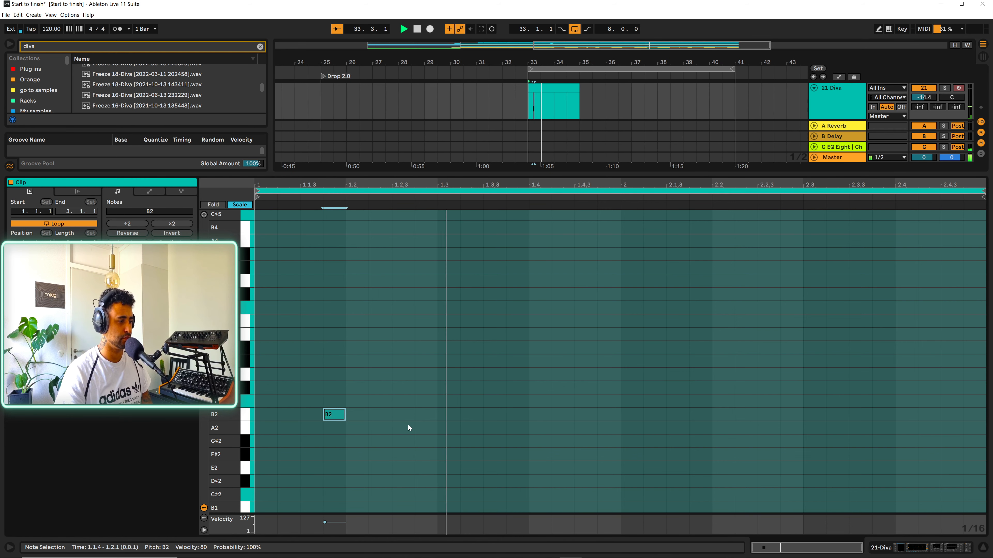
double_click(422, 415)
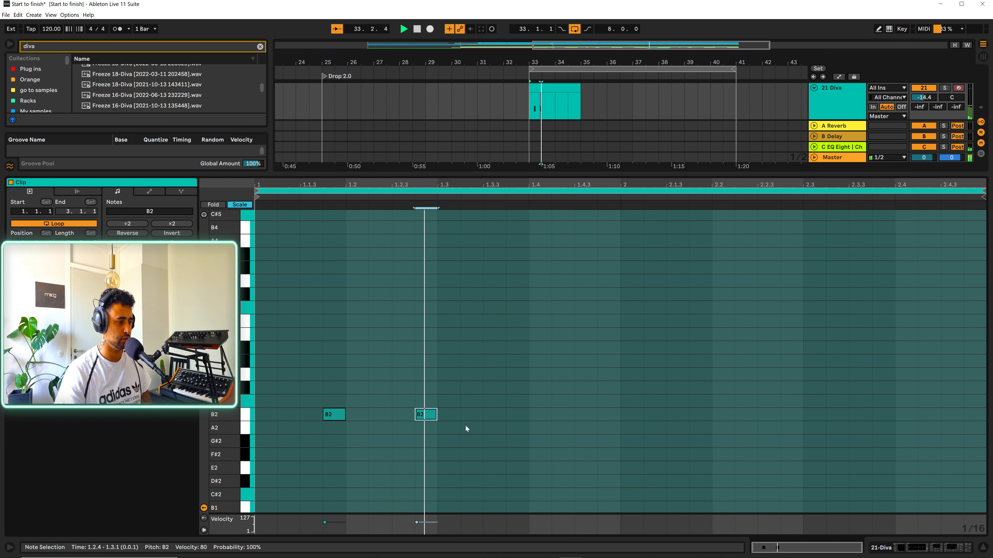
key(Right)
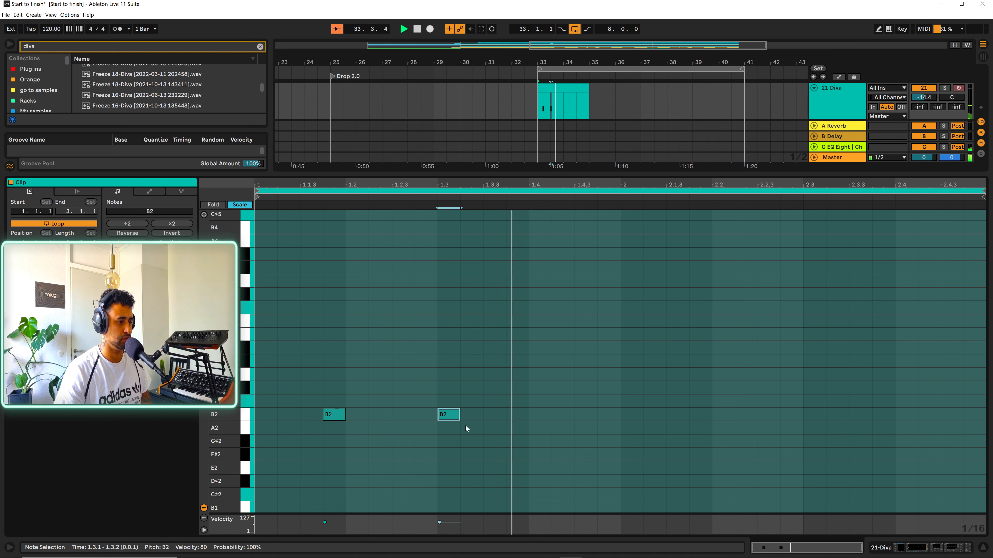
key(Left)
key(Left)
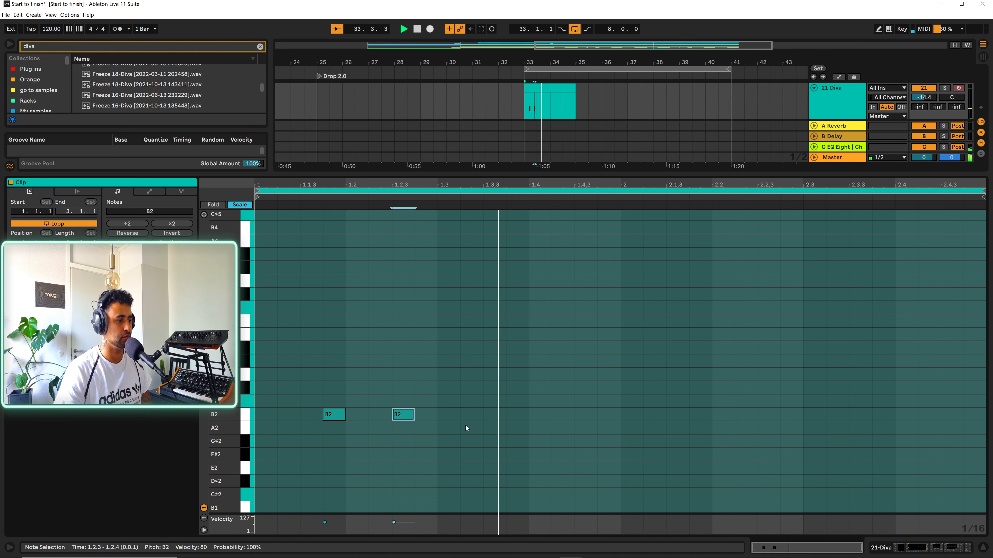
Add two more sixteenth-length B2 notes to the clip, at 1.3.4 and 1.4.3
click(514, 414)
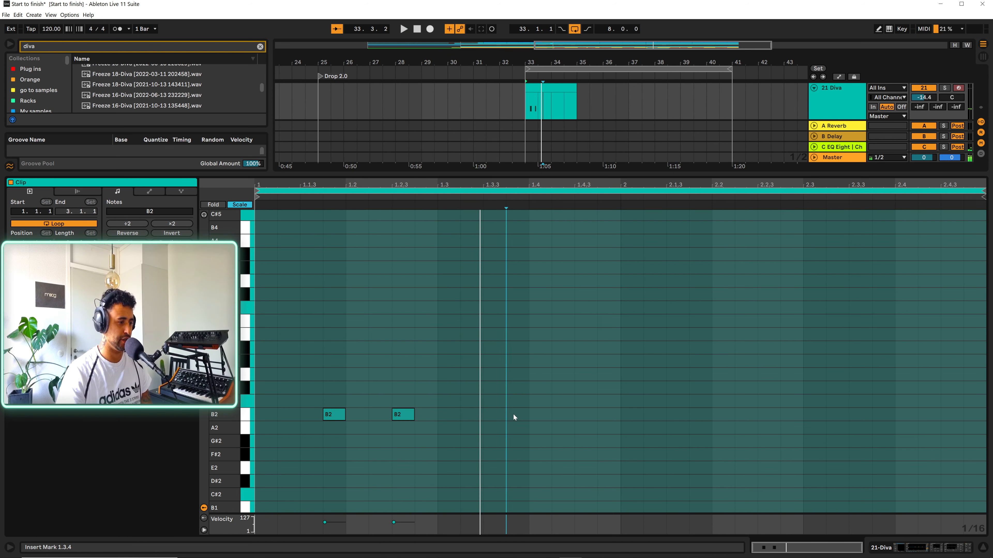
double_click(513, 414)
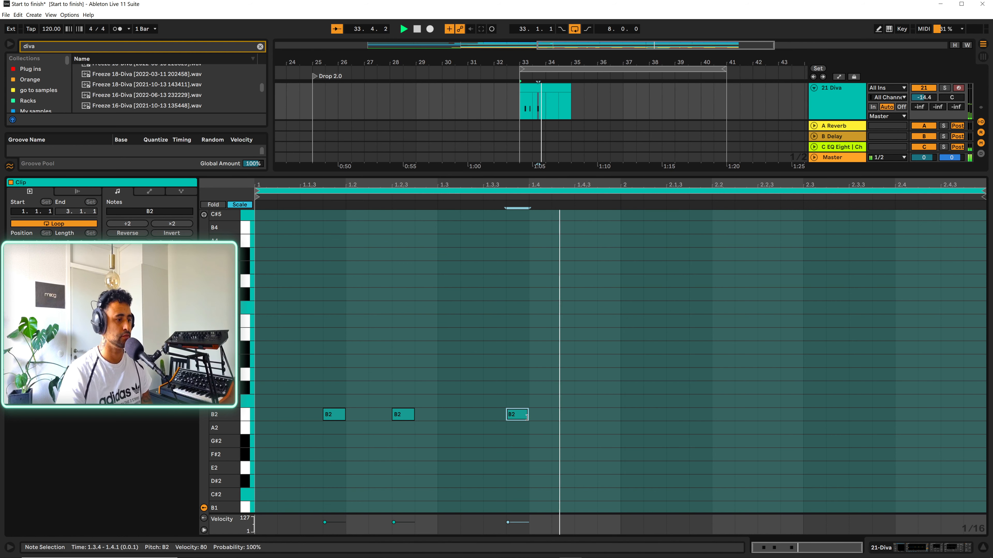
click(603, 415)
double_click(603, 415)
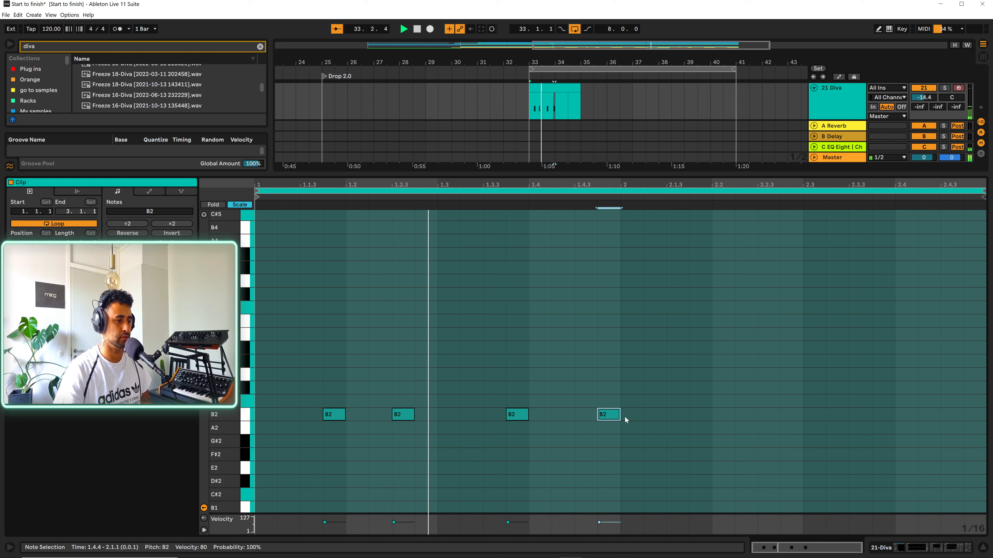
key(Left)
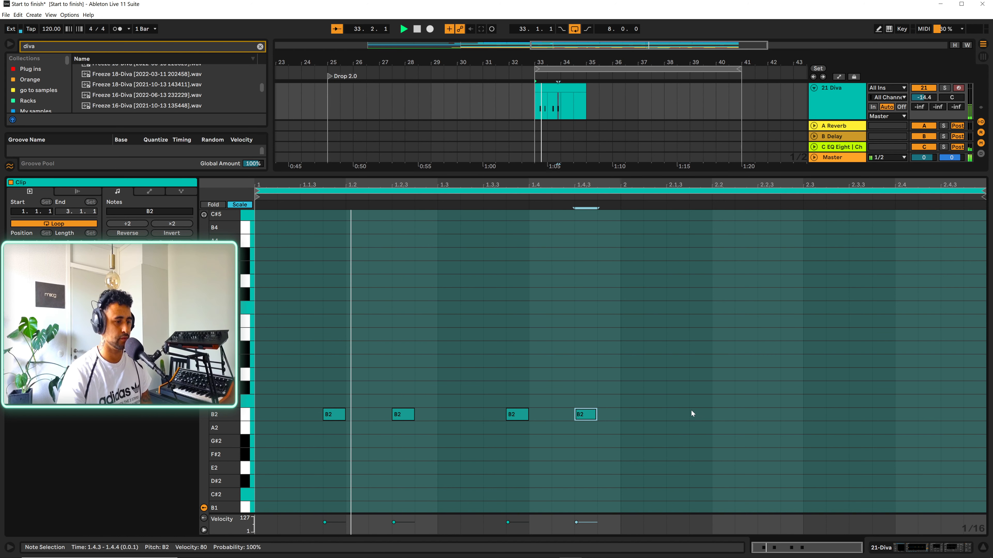
Shorten the clip's loop to one bar, ending at 2.1.1, and extend the 21 Diva clip to bar 41
click(696, 412)
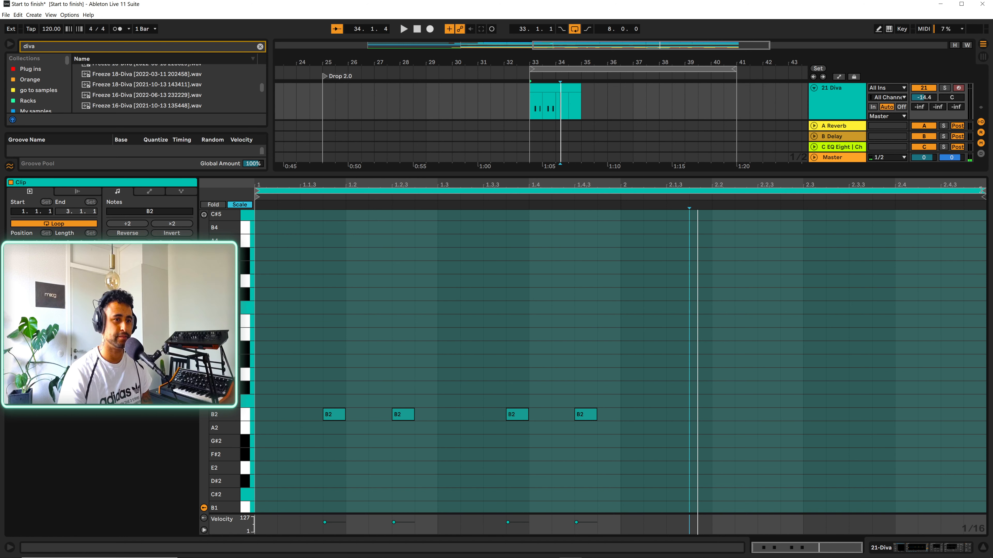
drag(973, 189, 620, 189)
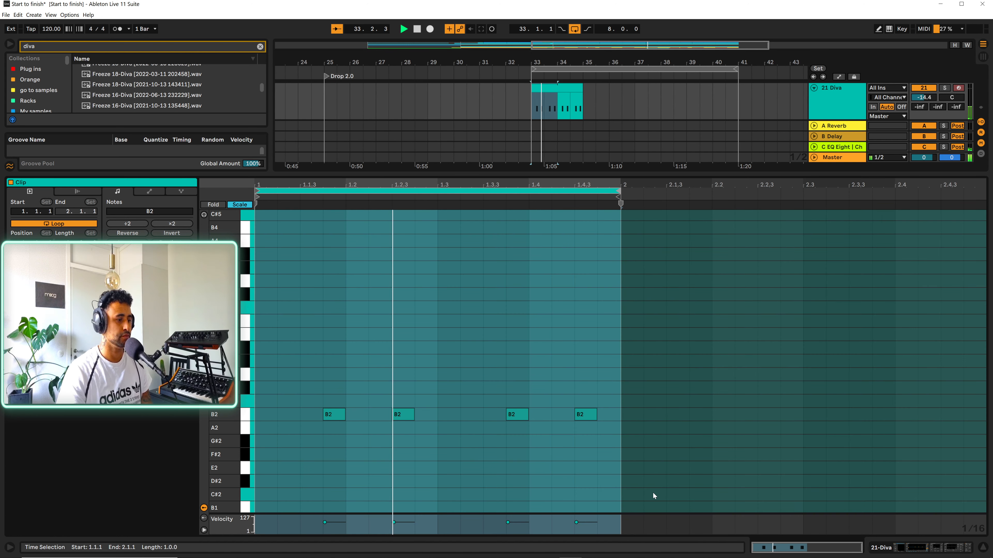
click(982, 548)
key(space)
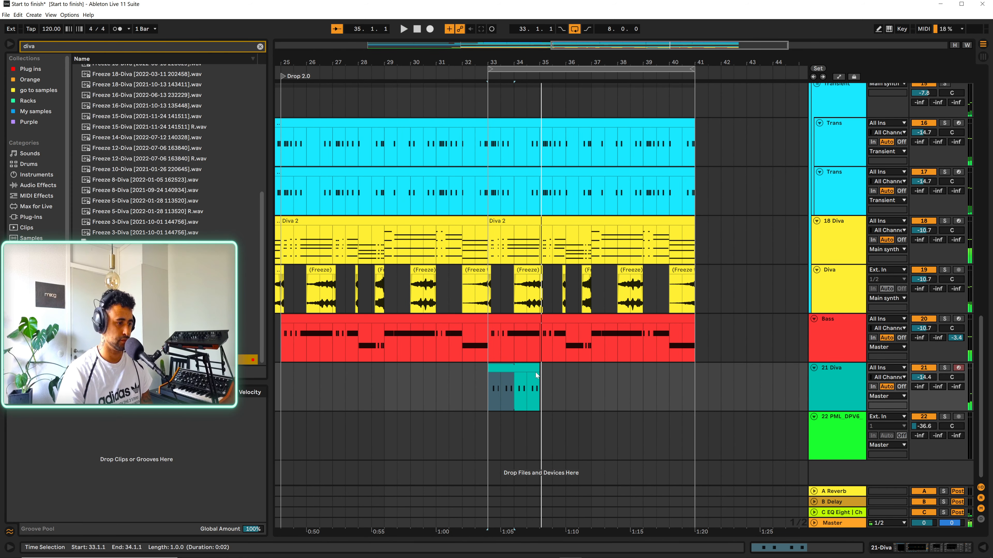
drag(538, 373, 694, 383)
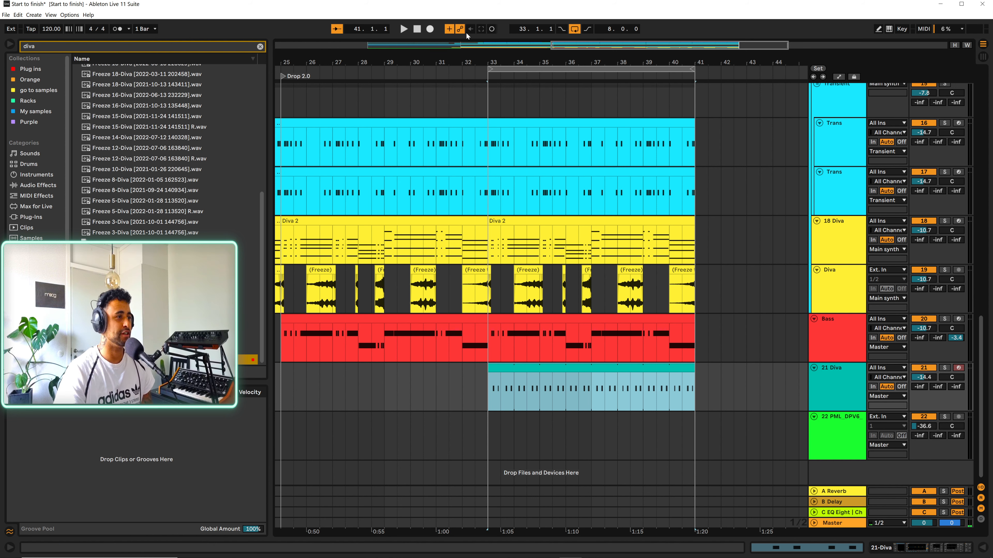
Play the arrangement from bar 29 to check the lead-in to the new 21 Diva layer
drag(460, 59, 488, 75)
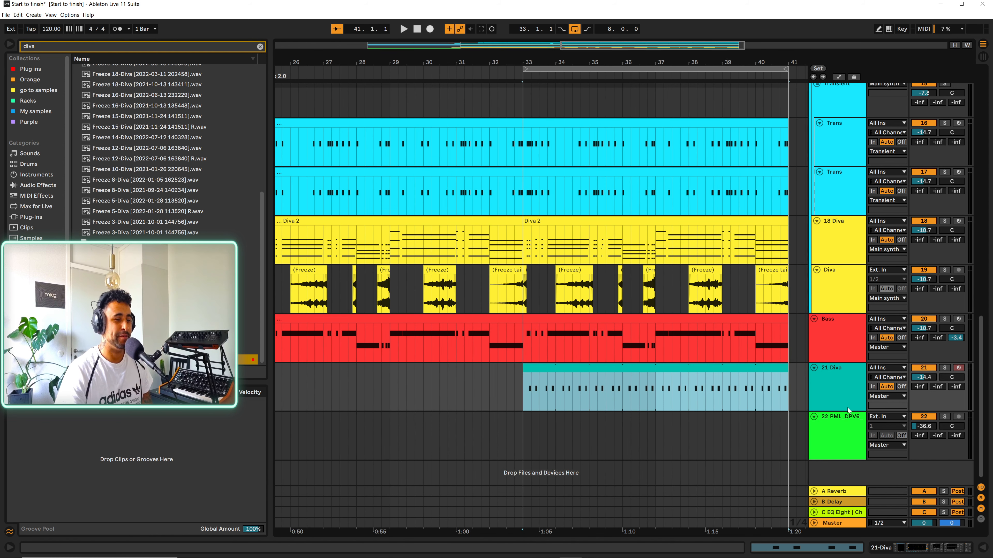
click(567, 418)
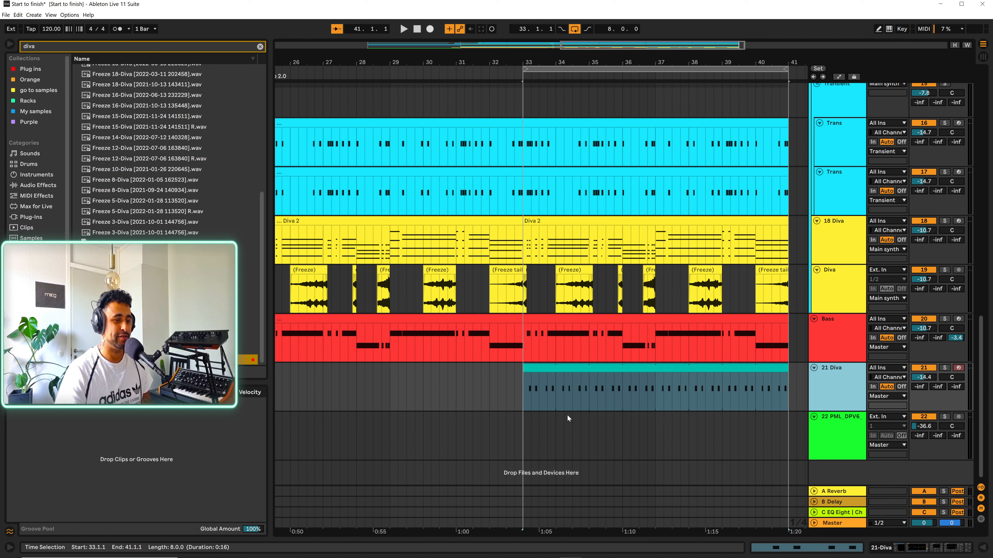
click(528, 377)
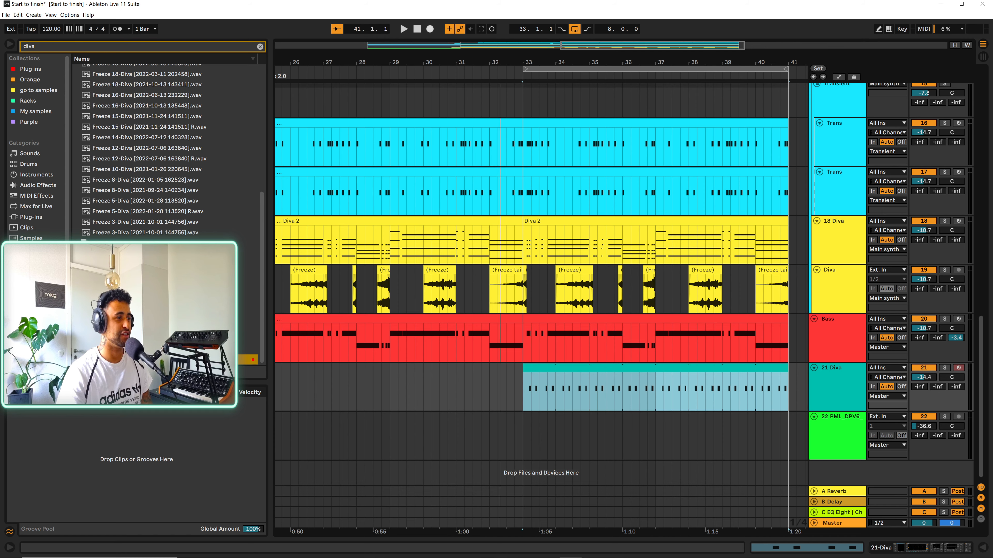
drag(500, 65, 560, 61)
click(460, 389)
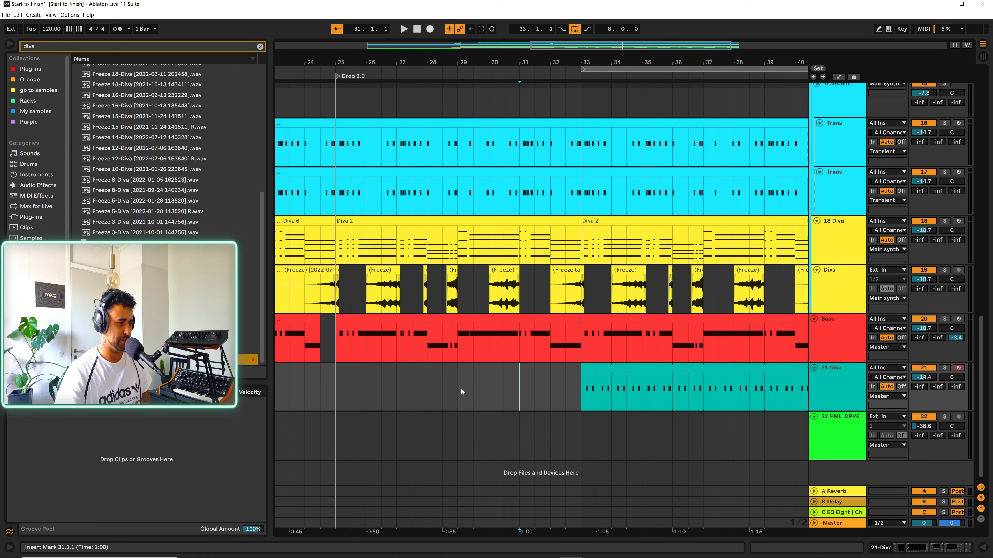
key(space)
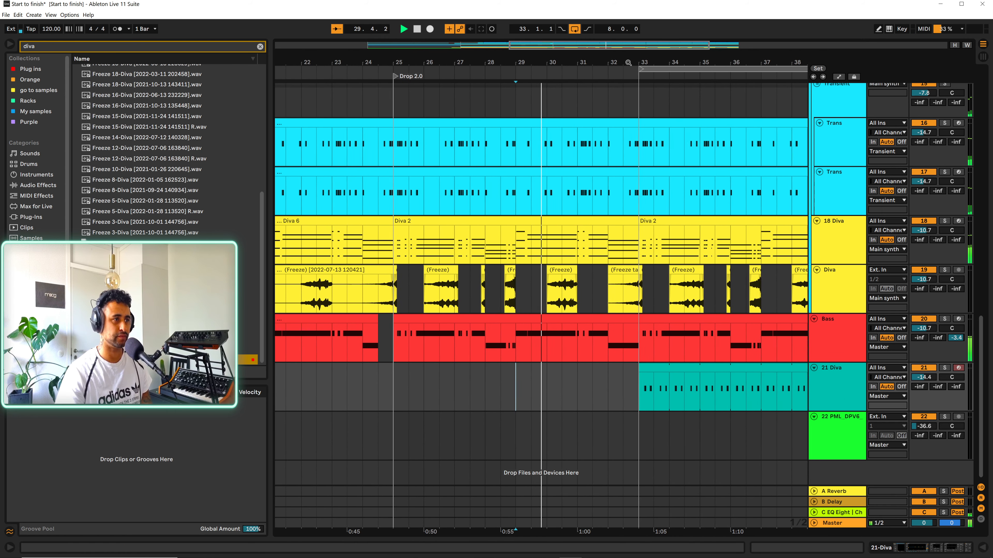
Add a MIDI track to the Drums group below the shaker loop, with a repeating note pattern from bar 33 to bar 41
drag(665, 62, 648, 97)
scroll(641, 207, up, 10)
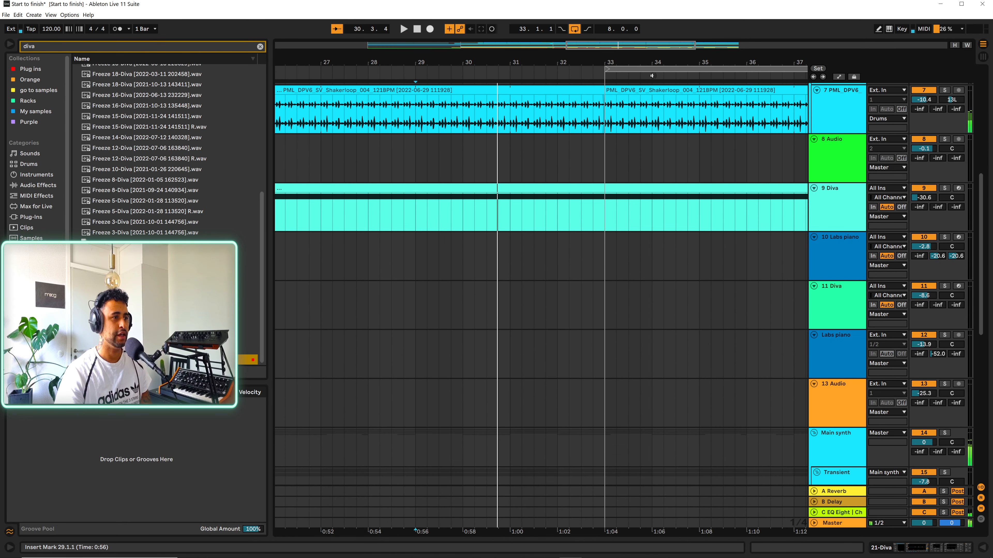
scroll(577, 255, up, 8)
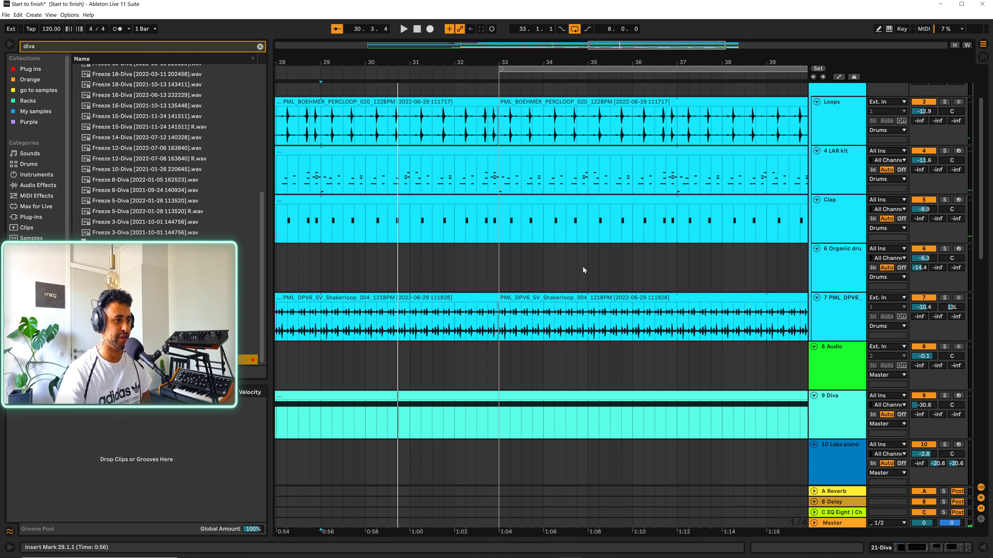
drag(573, 63, 527, 148)
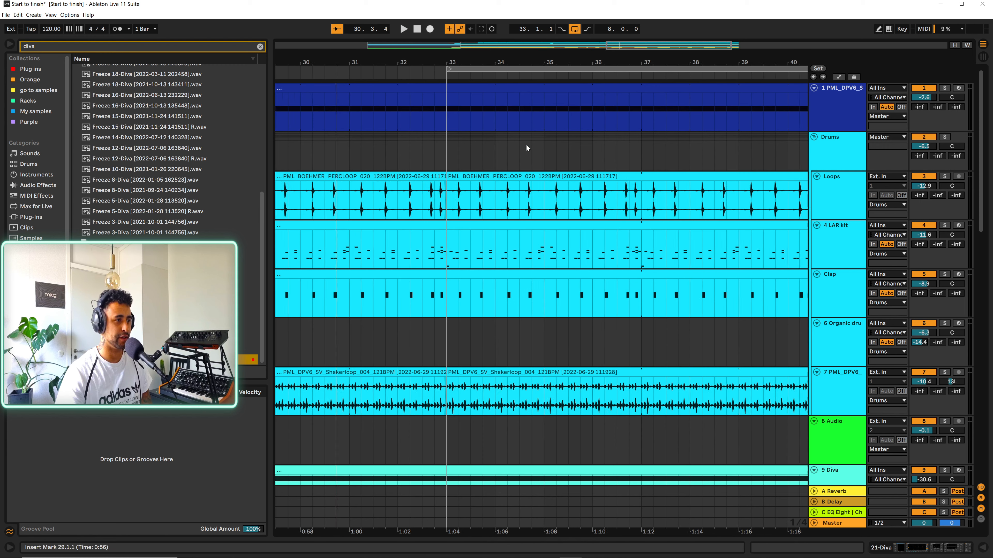
scroll(549, 307, down, 2)
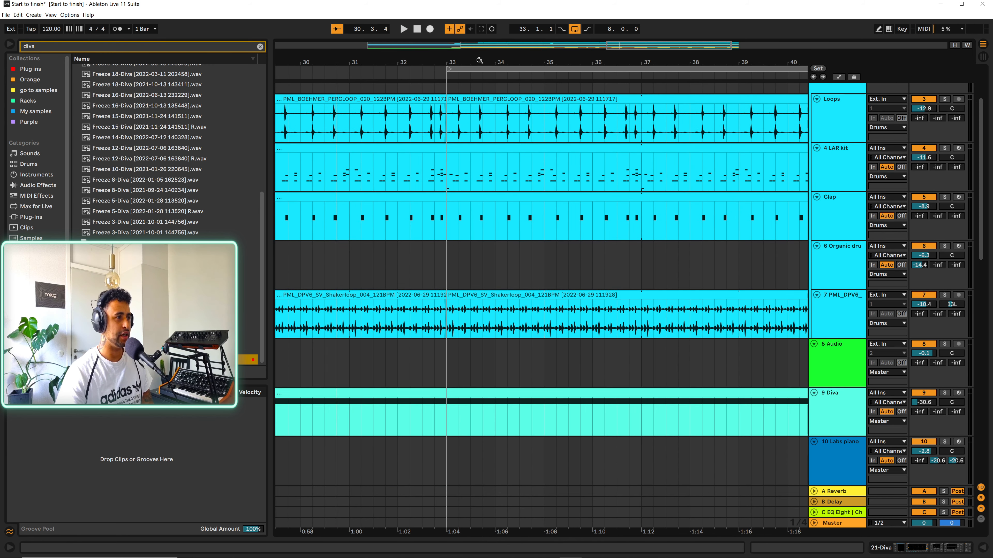
drag(479, 61, 636, 49)
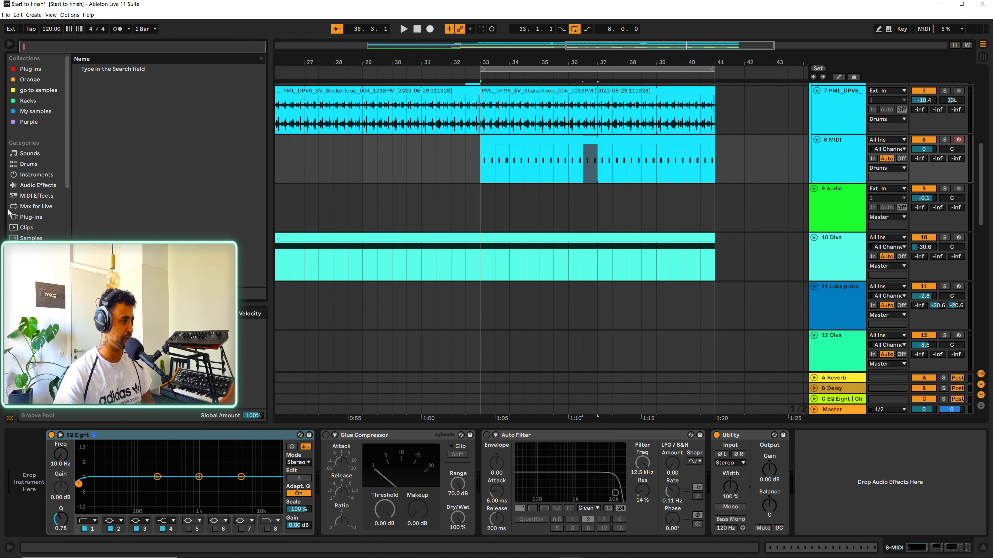
Audition the hat one-shots PML_BOEHMER_HAT_001 to PML_BOEHMER_HAT_006 in the PML Ben Boehmer sample pack
scroll(16, 213, down, 3)
click(25, 229)
click(156, 122)
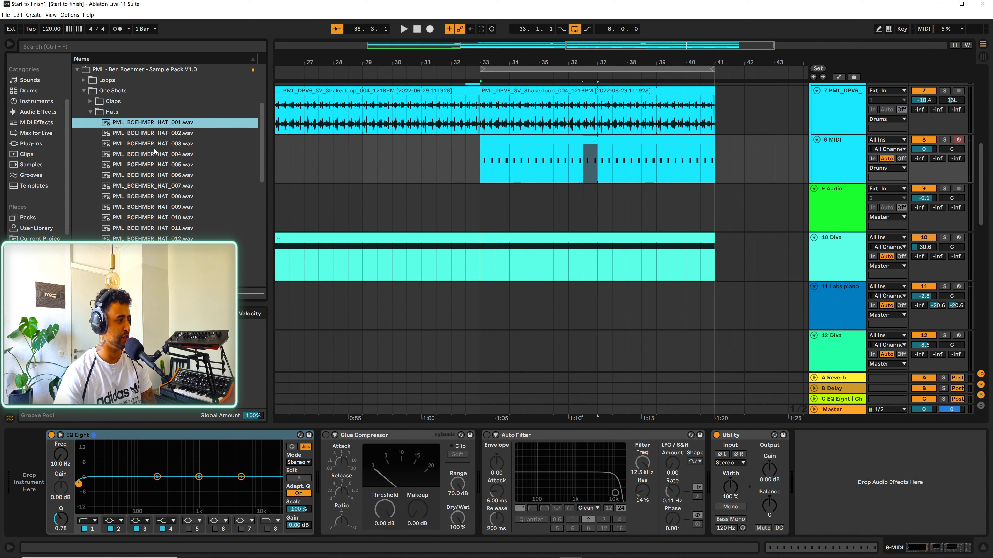
key(Down)
key(Down)
key(Down)
key(Down)
key(Down)
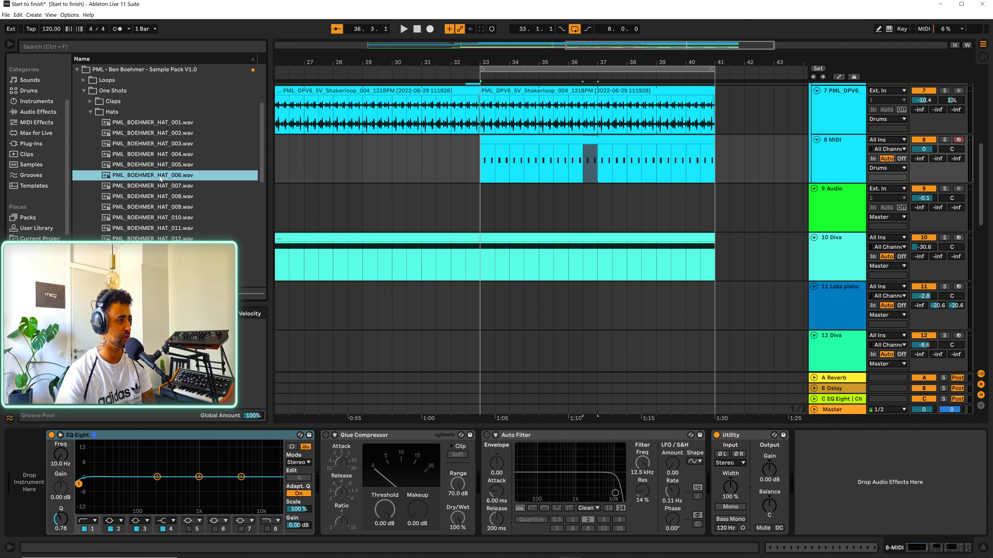
Audition the remaining hat one-shots from PML_BOEHMER_HAT_007 onward and collapse the Hats folder
key(Down)
key(Down)
key(Down)
key(Down)
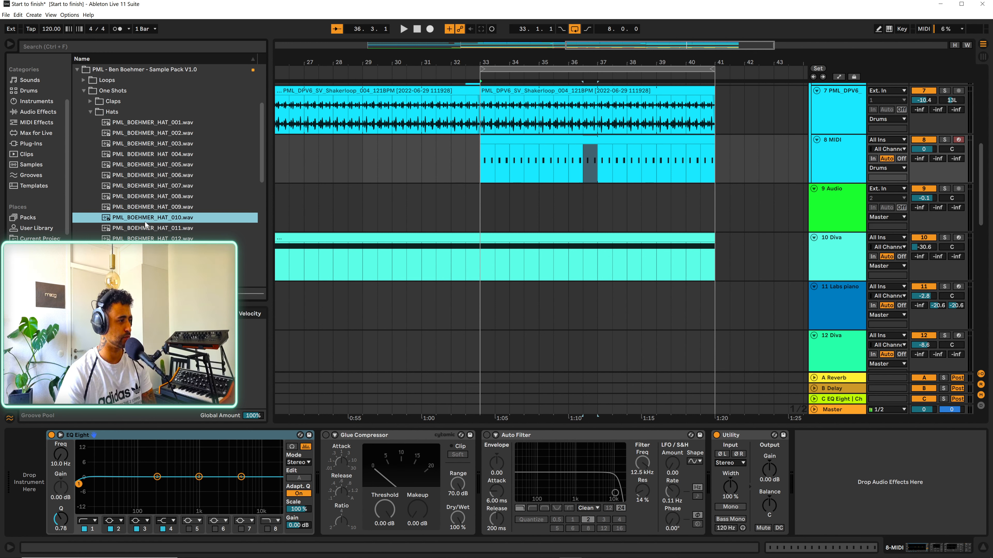
key(Down)
key(Down)
key(Down)
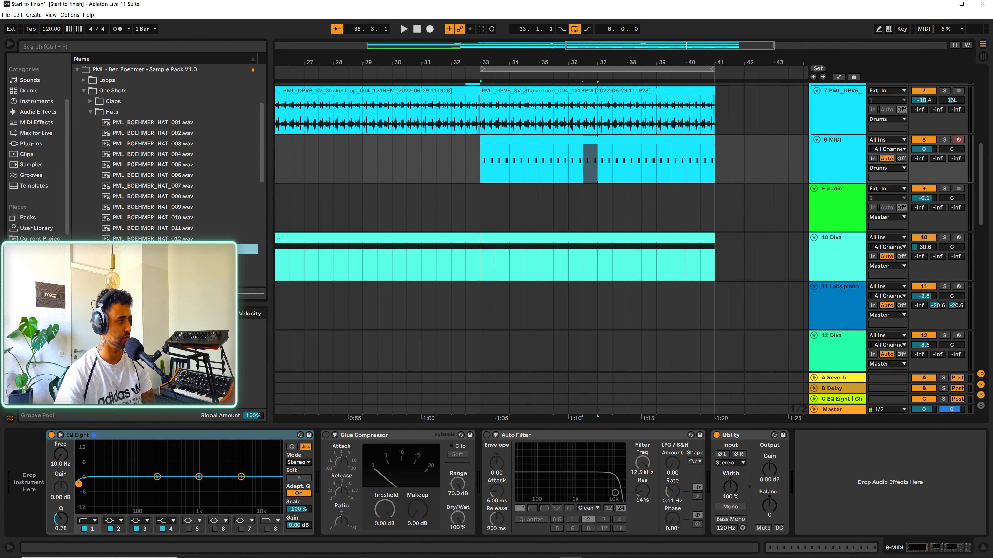
key(Down)
key(Down)
key(Left)
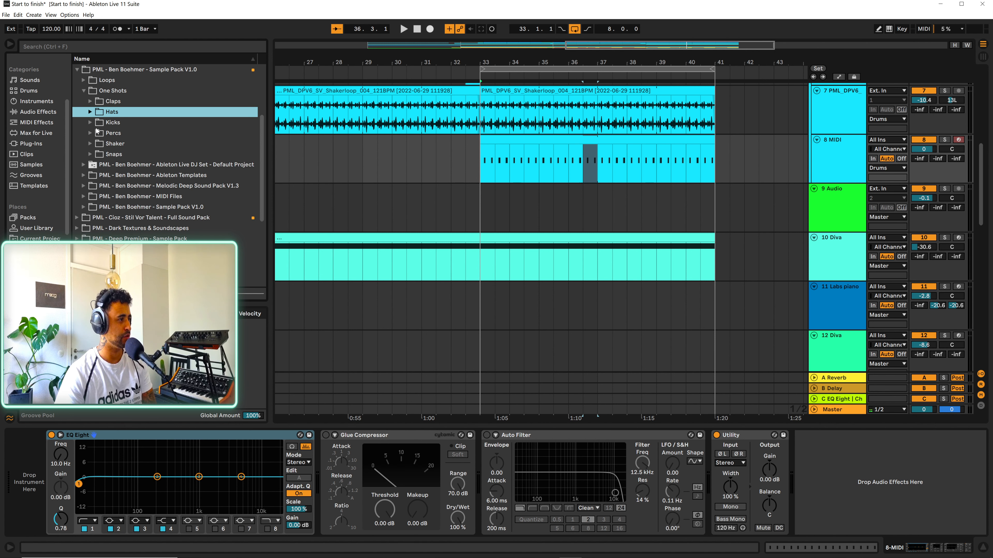
Audition the shaker one-shots from PML_BOEHMER_SHAKER_001 onward in the Ben Boehmer sample pack
click(90, 143)
click(148, 168)
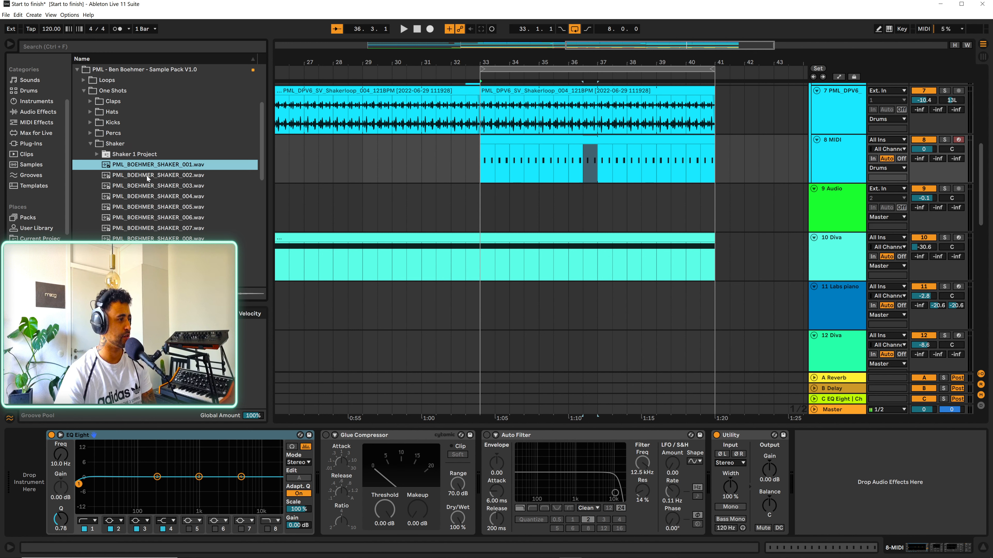
click(149, 176)
click(151, 186)
click(151, 194)
key(Down)
key(Down)
key(Down)
key(Down)
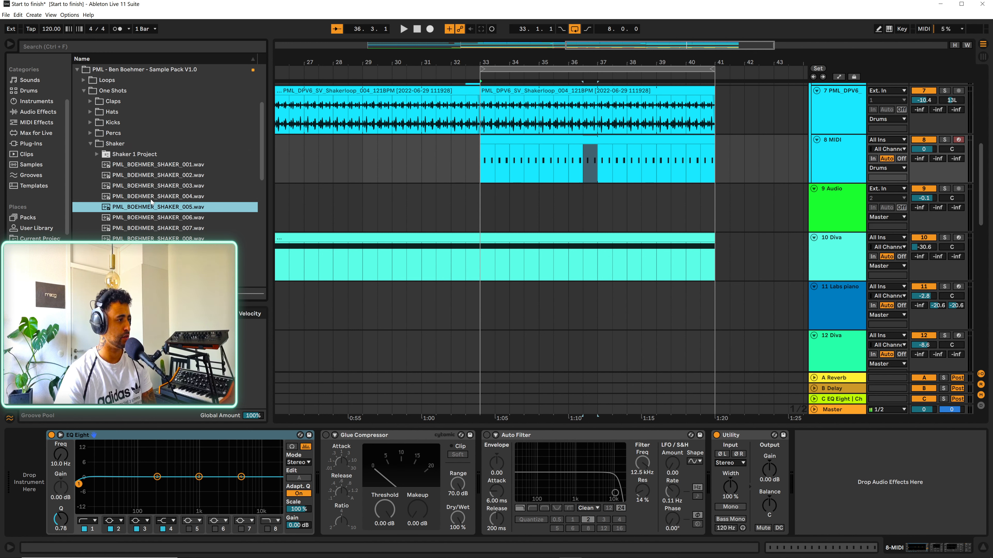
key(Down)
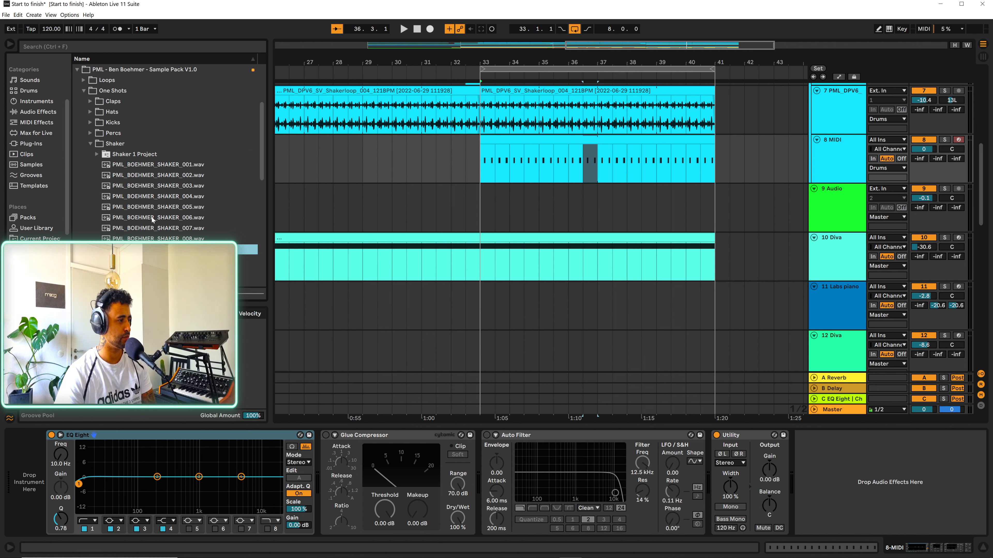
Load PML_BOEHMER_SHAKER_010 onto MIDI track 8 in the Drums group and play it from bar 33
key(Down)
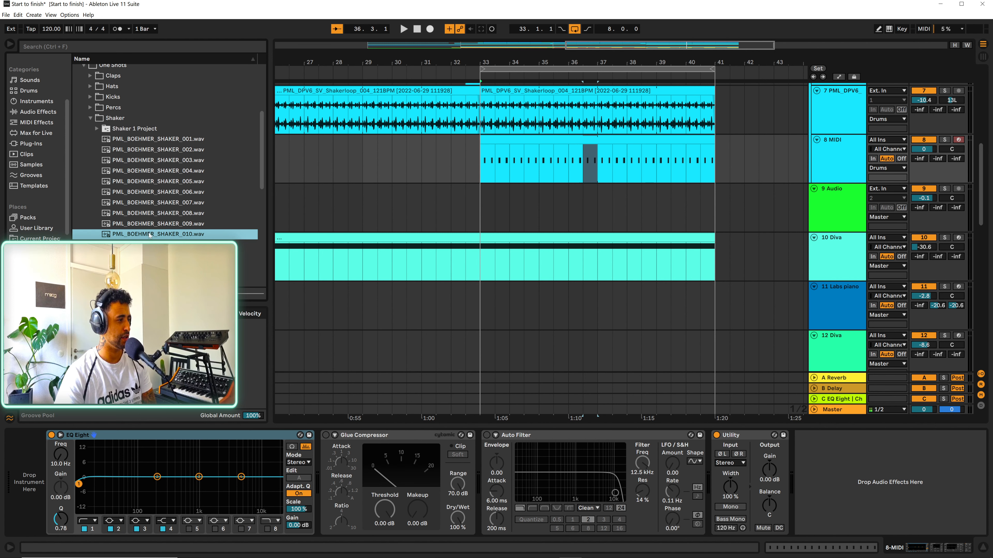
key(space)
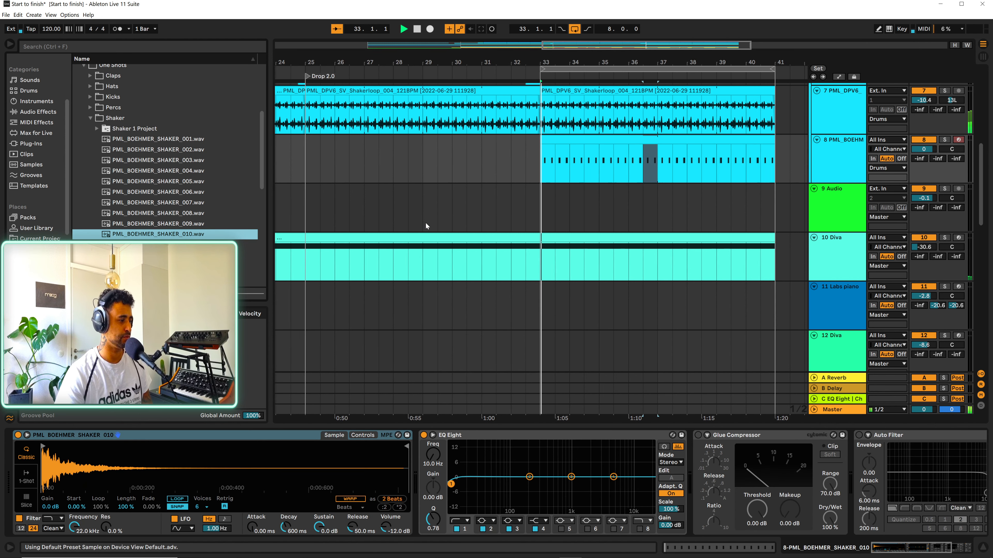
key(space)
In the shaker clip, add C3 sixteenth notes at 1.1.1, 1.1.2 and 1.1.4 to fill the first beat
double_click(548, 139)
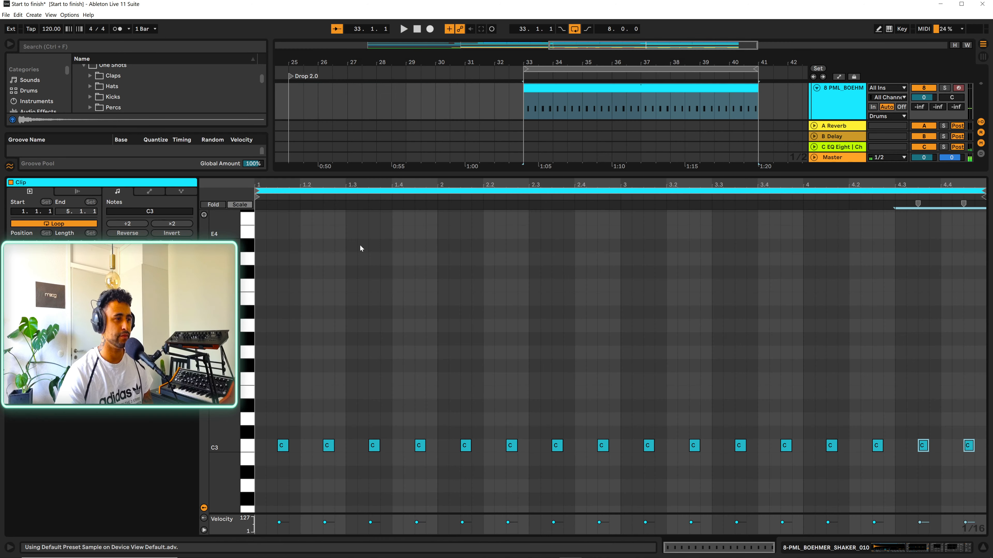
click(263, 447)
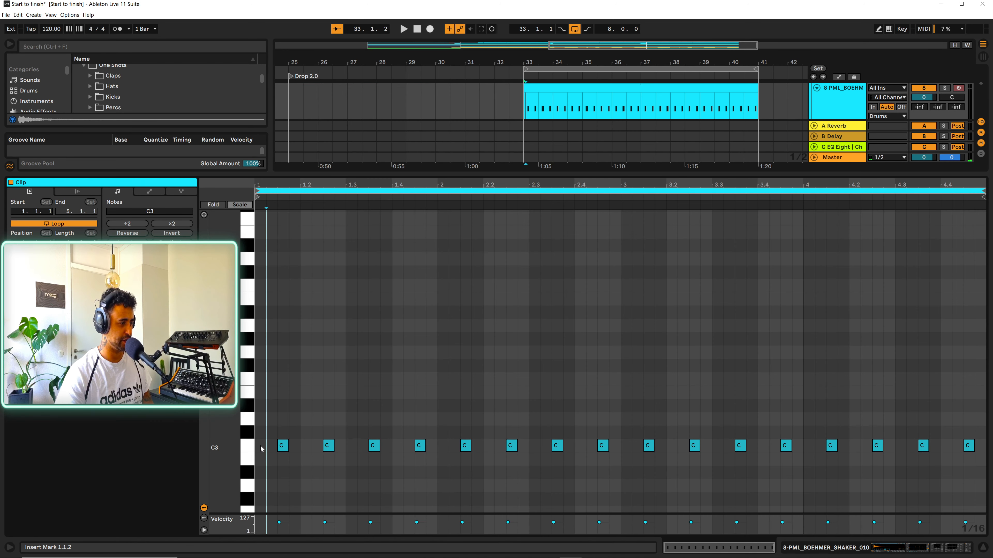
double_click(263, 446)
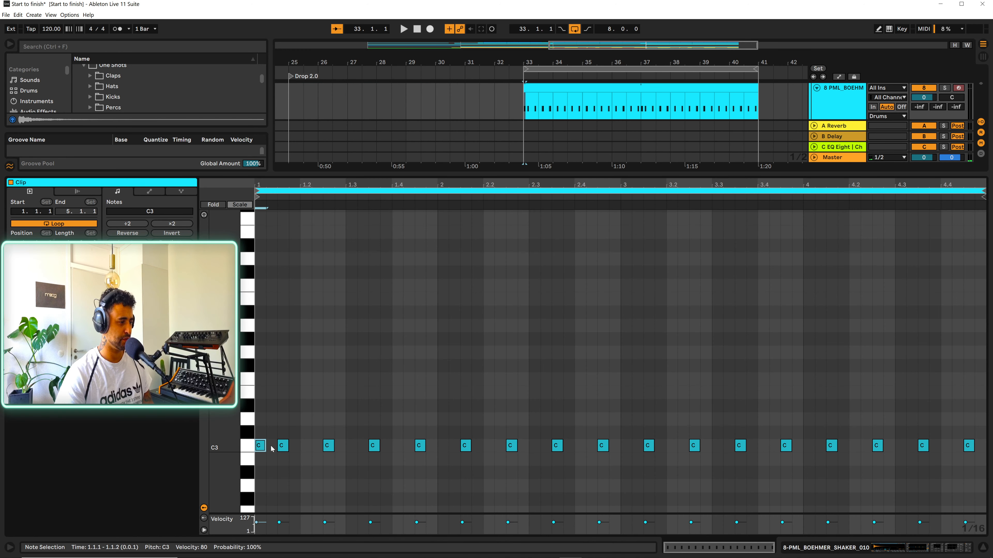
double_click(272, 447)
click(297, 447)
double_click(289, 447)
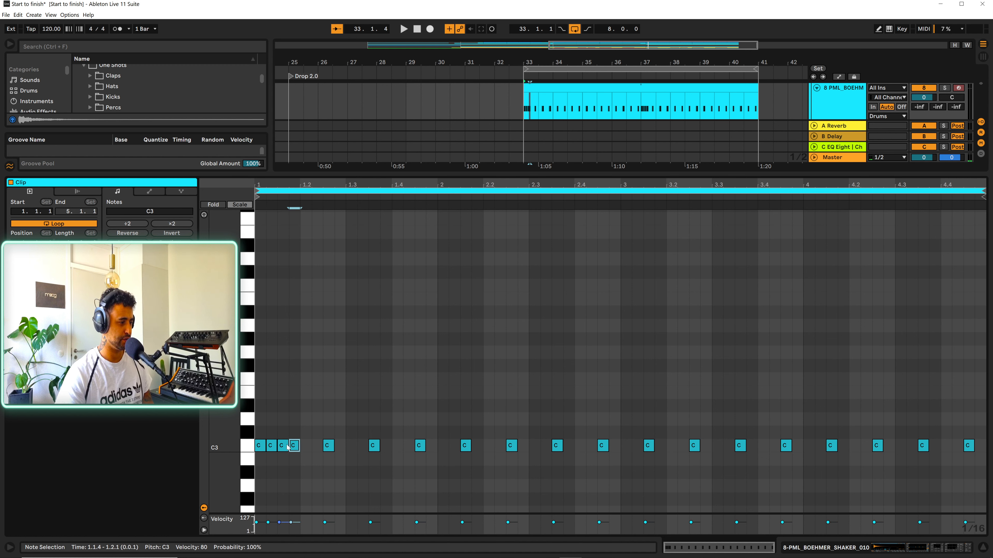
Lower the velocity of the second and fourth sixteenth notes in the first beat, setting the fourth to 34
click(272, 446)
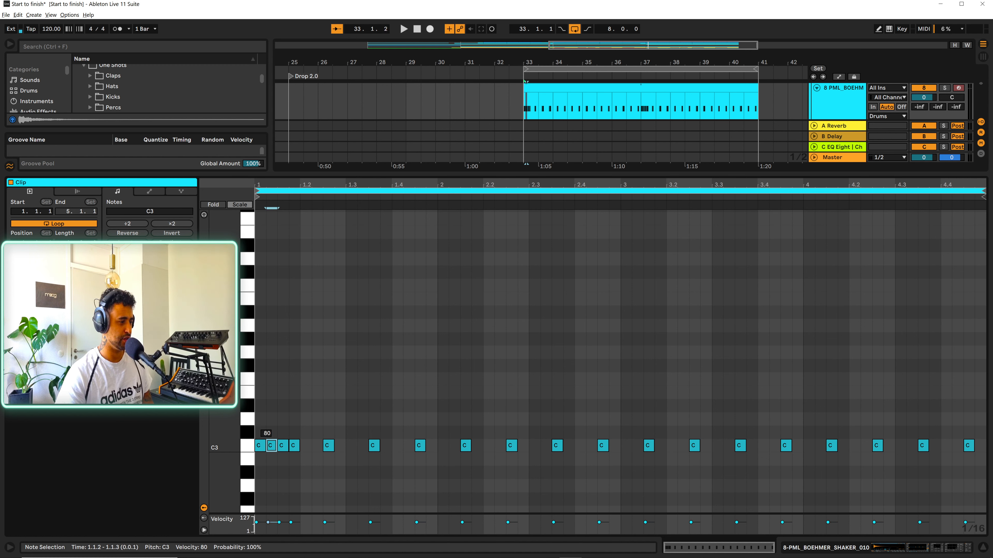
click(293, 446)
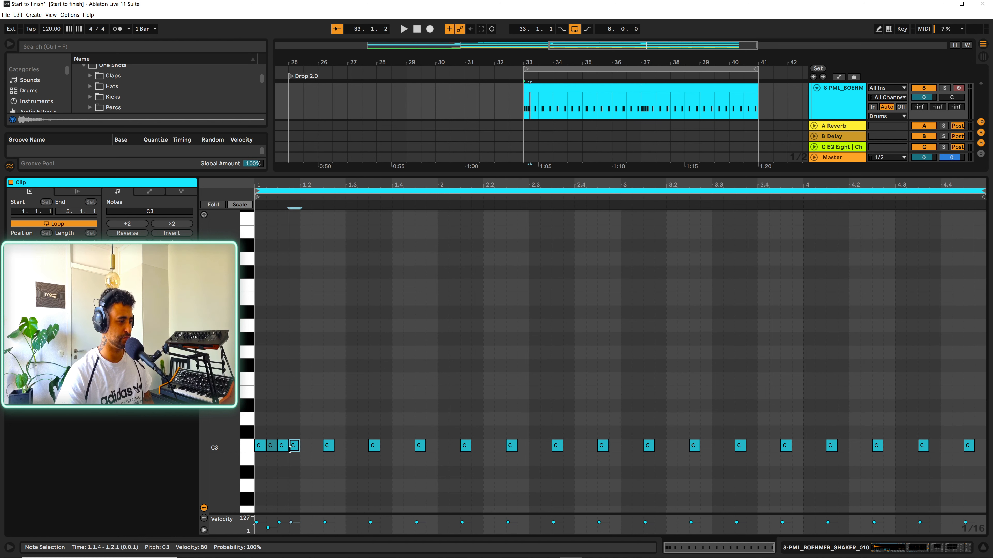
click(297, 446)
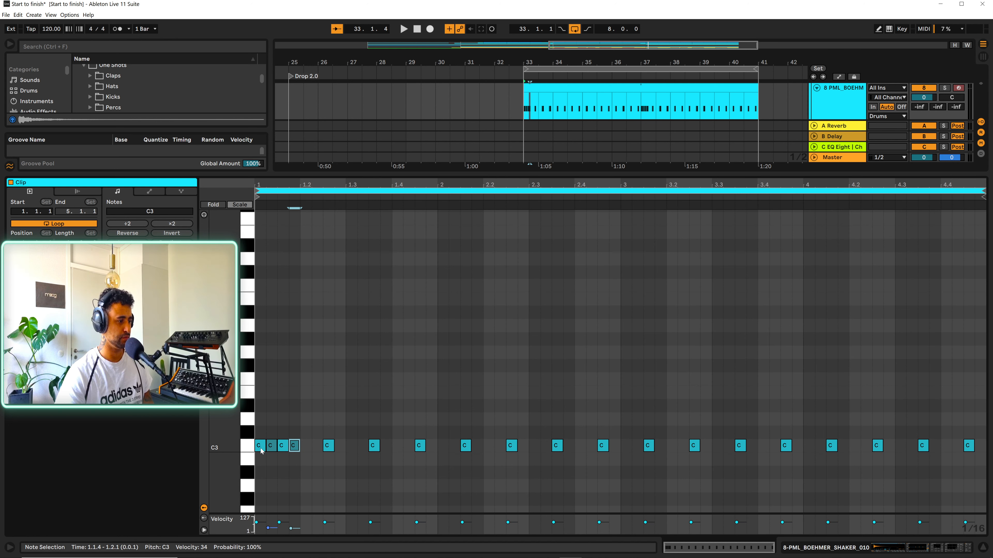
Duplicate the first beat's four-note shaker pattern through to the end of the four-bar clip and play the arrangement
drag(256, 461, 301, 448)
key(ctrl+d)
key(ctrl+d)
key(ctrl+d)
key(ctrl+d)
key(ctrl+d)
key(ctrl+d)
key(ctrl+d)
key(ctrl+d)
key(ctrl+d)
key(ctrl+d)
key(ctrl+d)
key(ctrl+d)
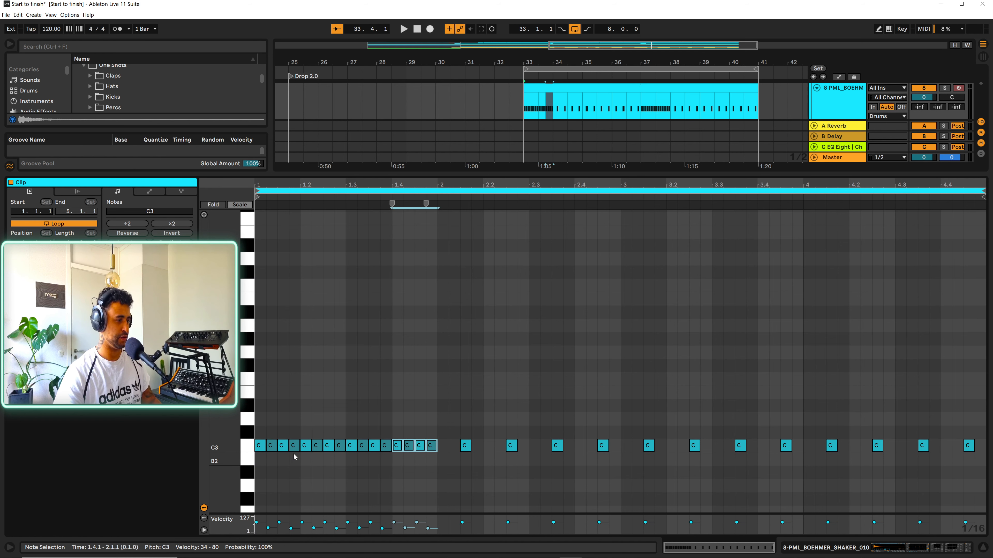
key(ctrl+d)
key(ctrl+d)
key(ctrl+d)
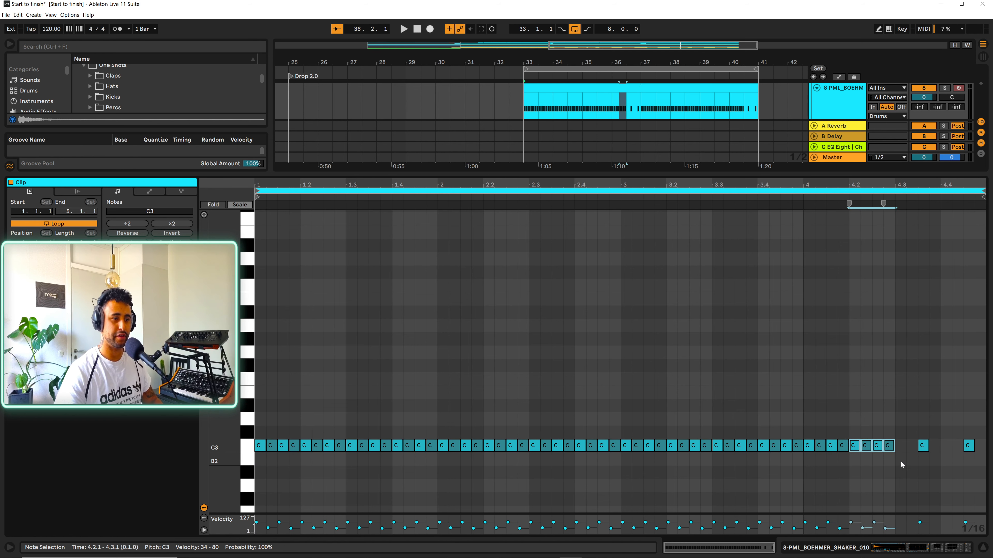
click(983, 549)
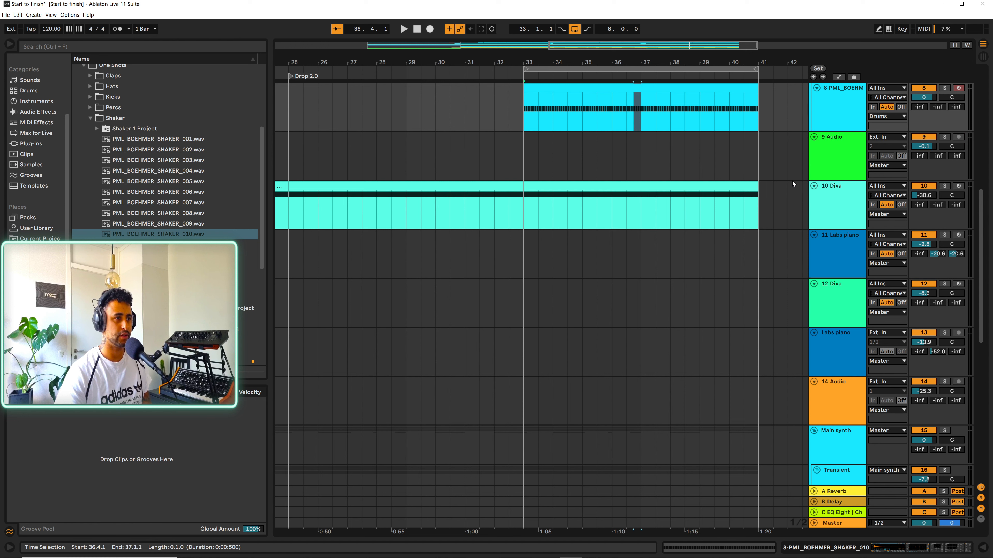
key(space)
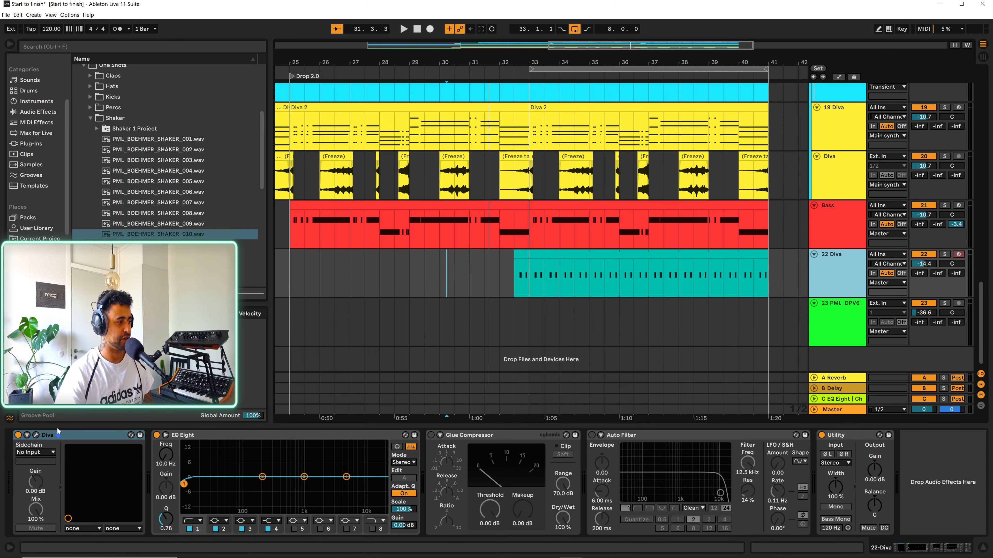
In the 22 Diva synth, set Vibrato to 0 and raise the velocity amount of Digital Env2
click(36, 435)
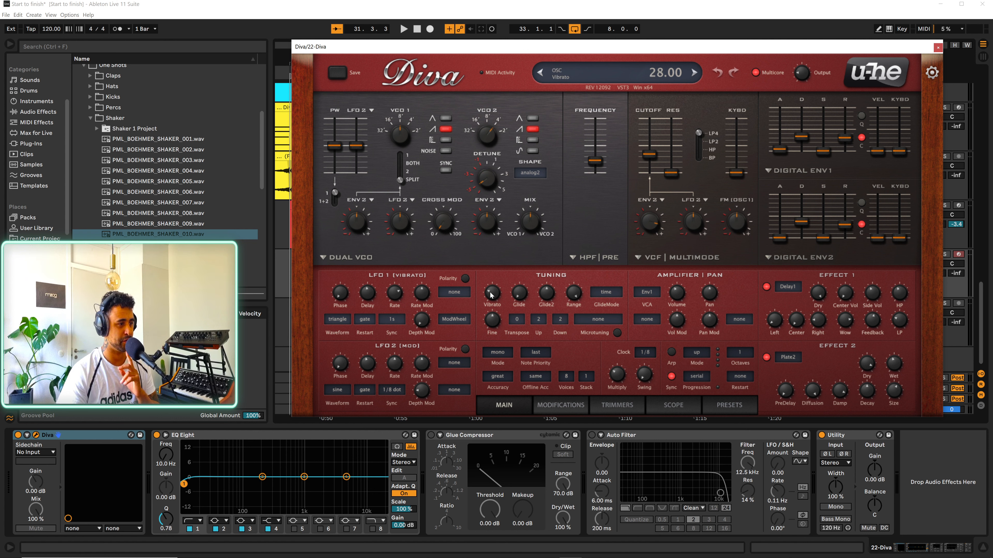
drag(491, 294, 511, 338)
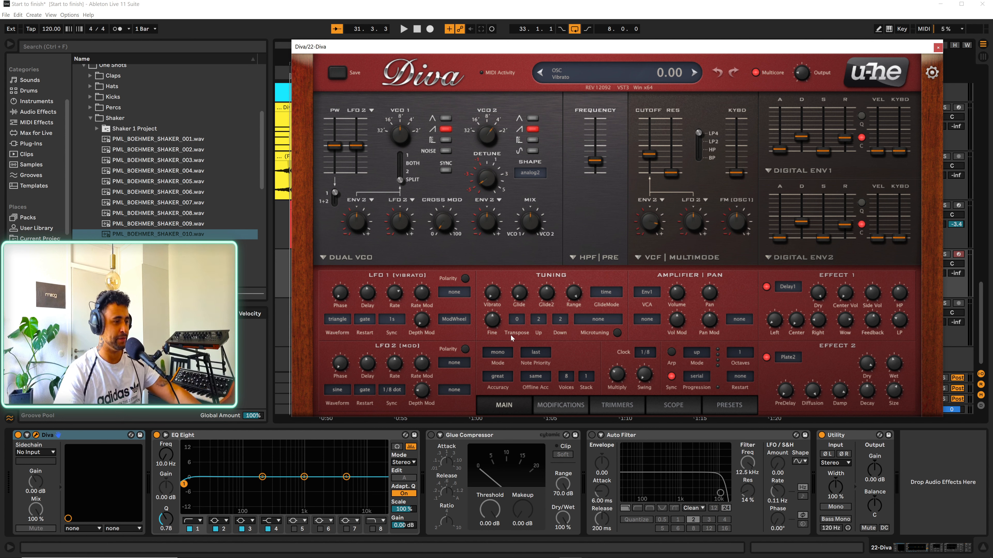
click(560, 406)
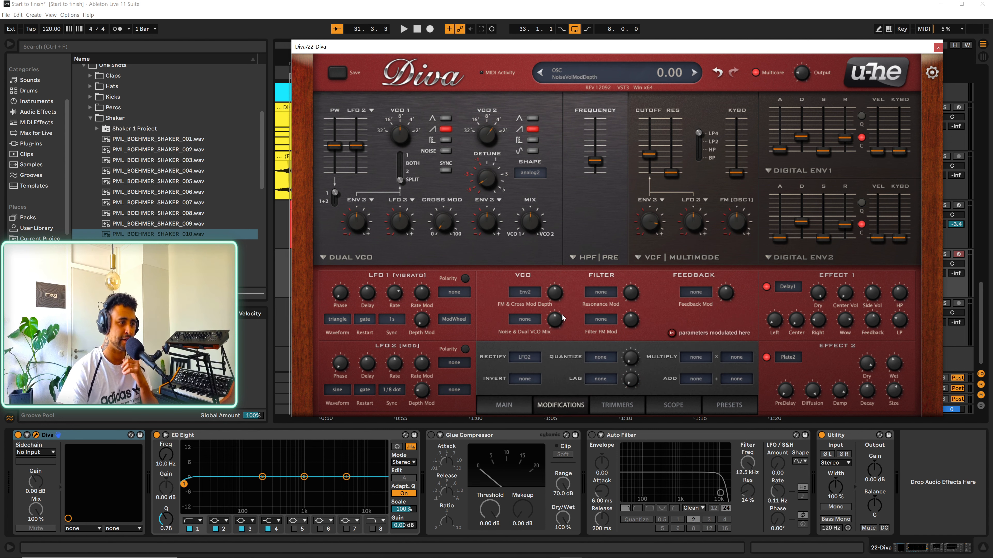
click(625, 406)
click(503, 405)
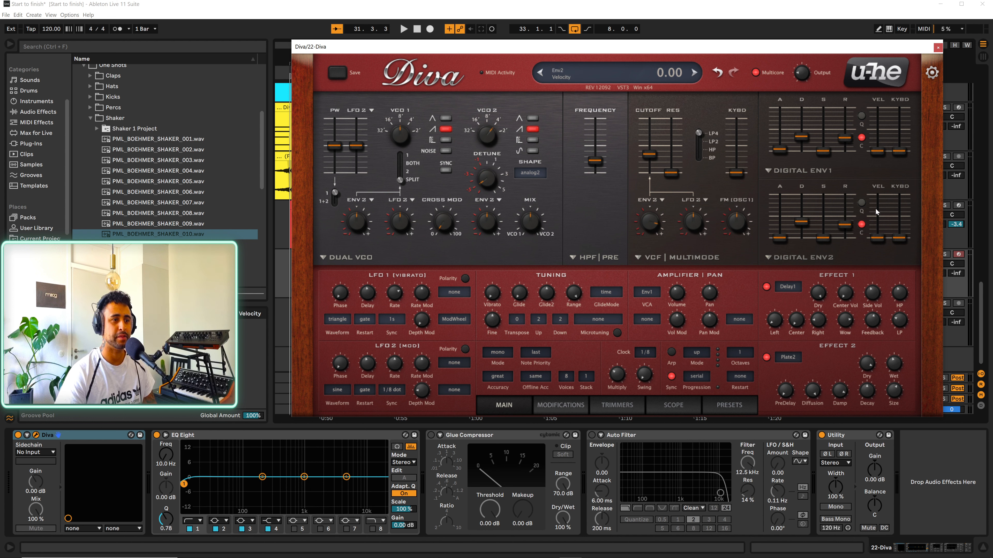
drag(876, 241, 874, 213)
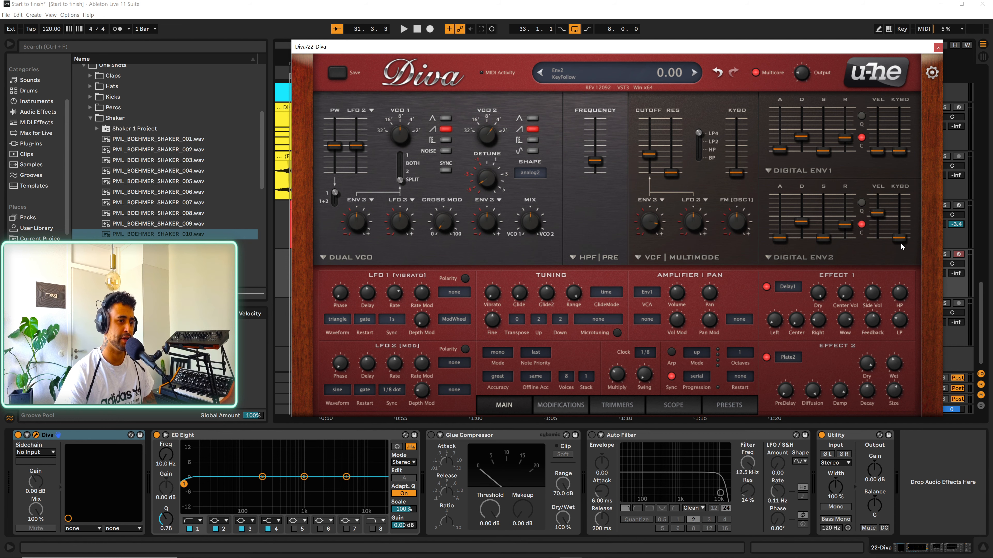
Play the 22 Diva layer from bar 33 and move its EQ Eight low cut up to 163 Hz
key(space)
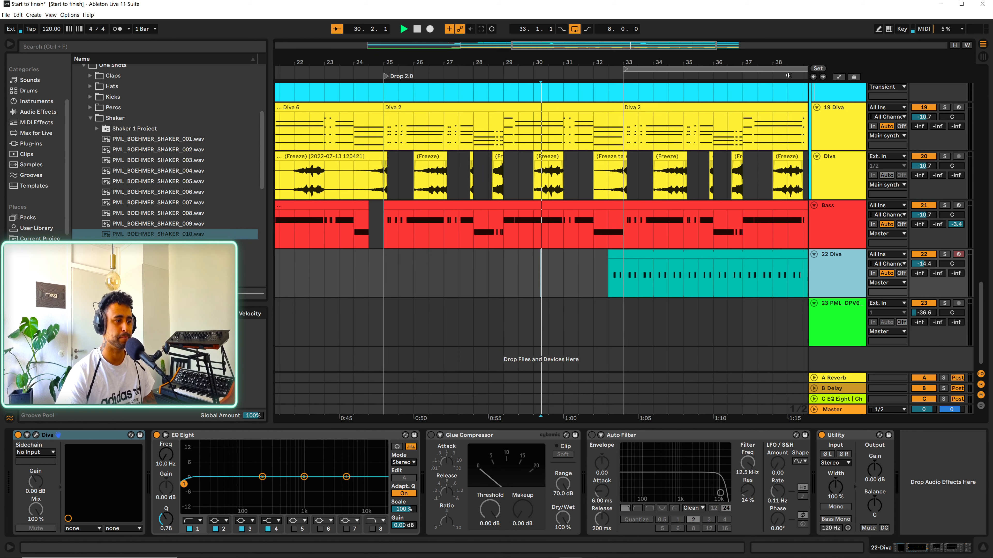
key(space)
click(615, 275)
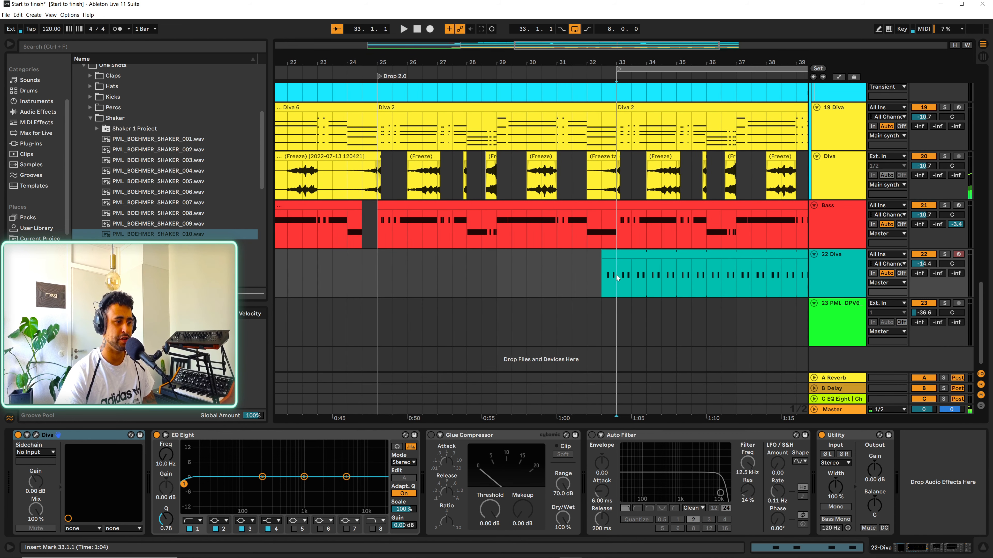
key(space)
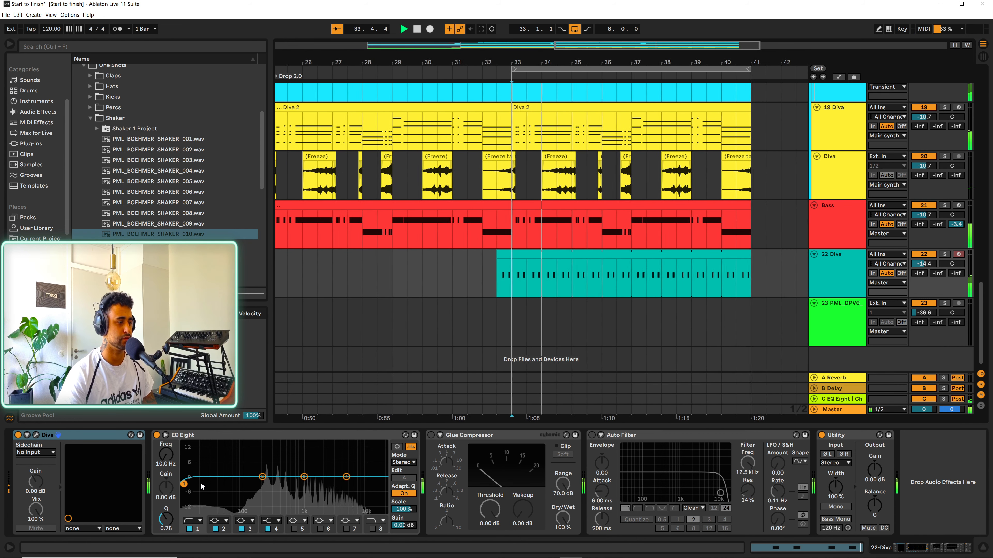
drag(185, 486, 256, 484)
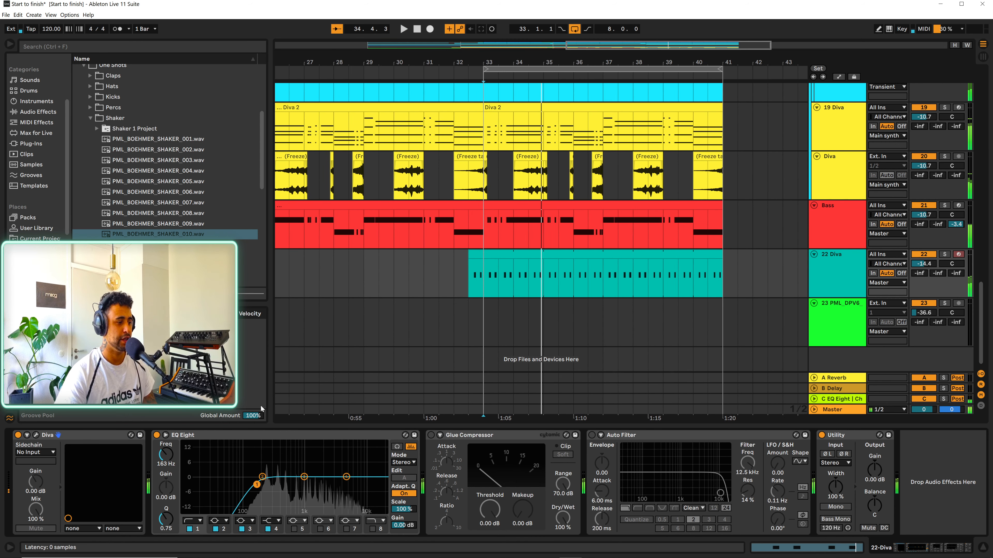
Search the browser for "add some" and place the Add some Random velocity preset before Diva on track 22
click(191, 43)
text(a)
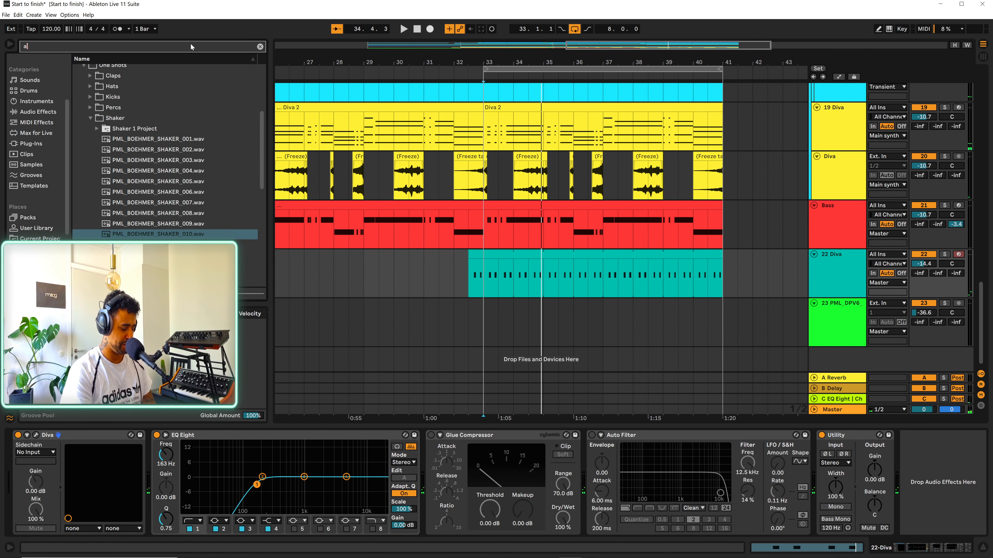
text(dd some)
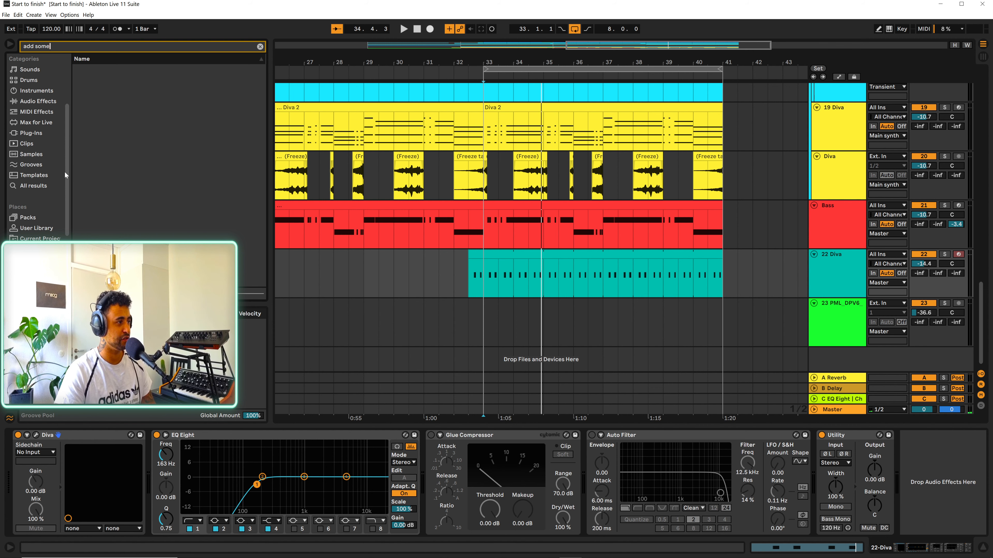
click(33, 186)
drag(109, 67, 24, 474)
Play from bar 33, soloing 22 Diva, to check the randomized note velocities
key(space)
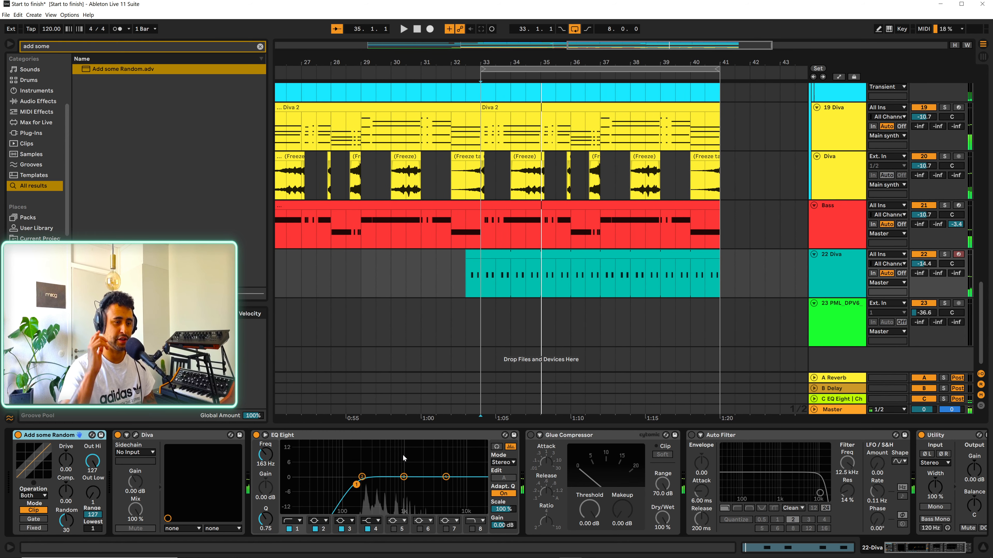
key(space)
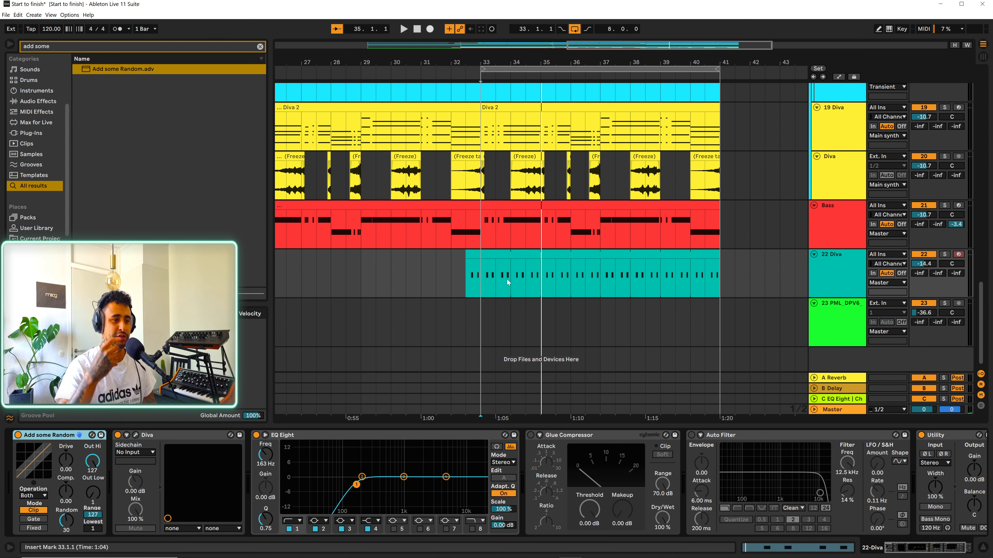
key(space)
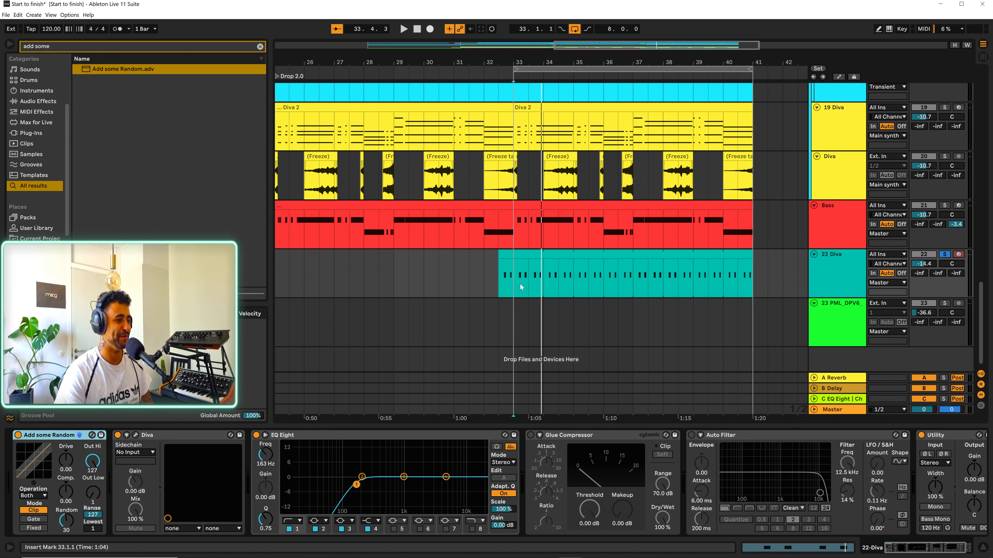
click(511, 287)
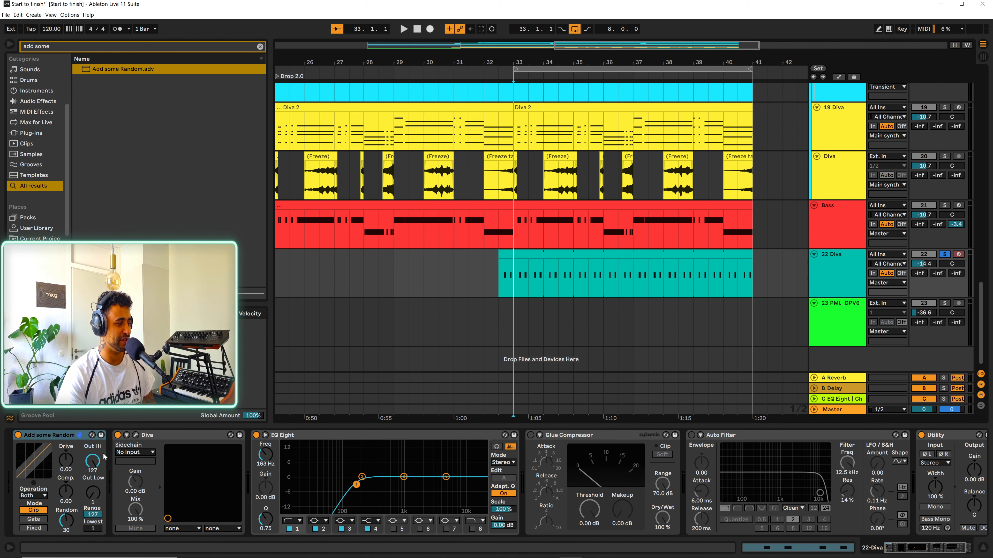
key(space)
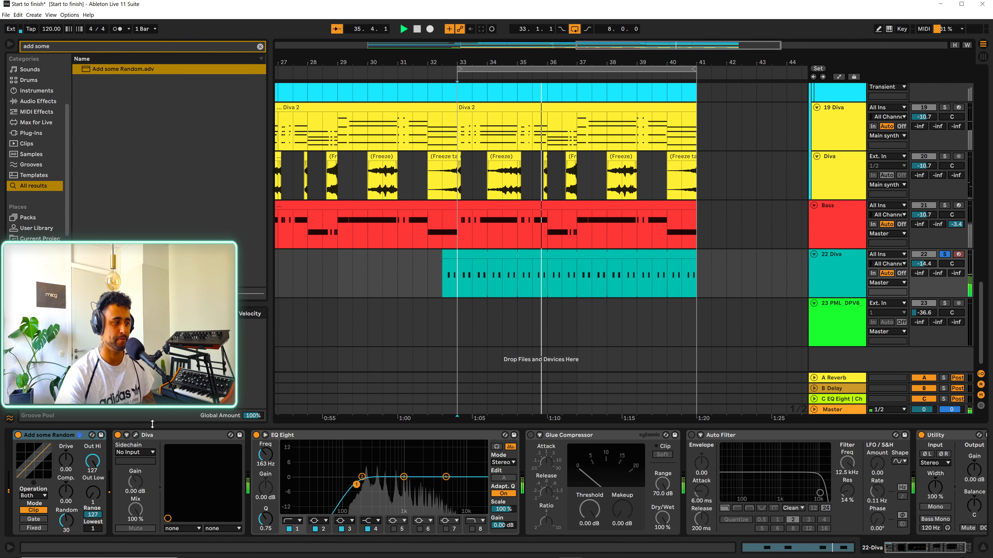
Duplicate the 22 Diva track with its clip and select the duplicated clip
key(space)
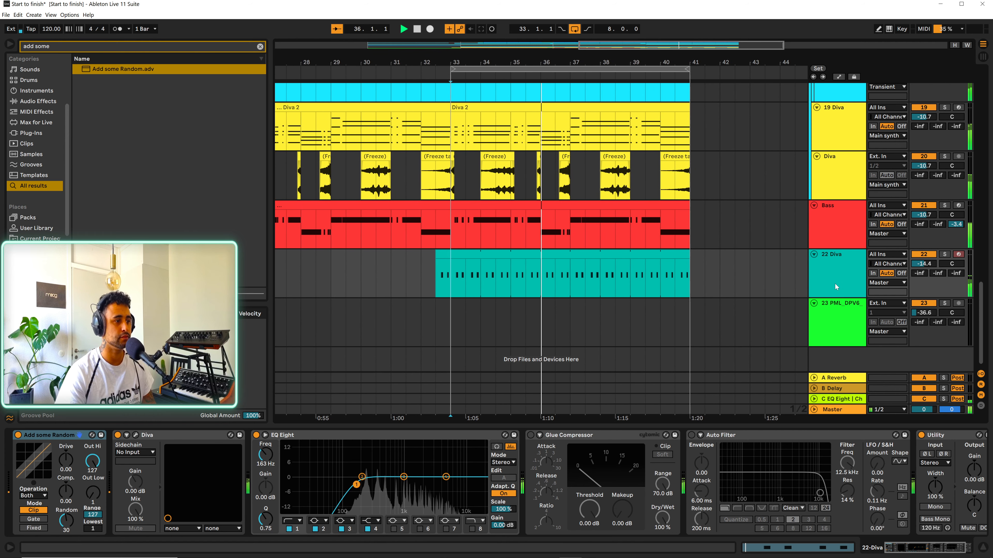
click(842, 288)
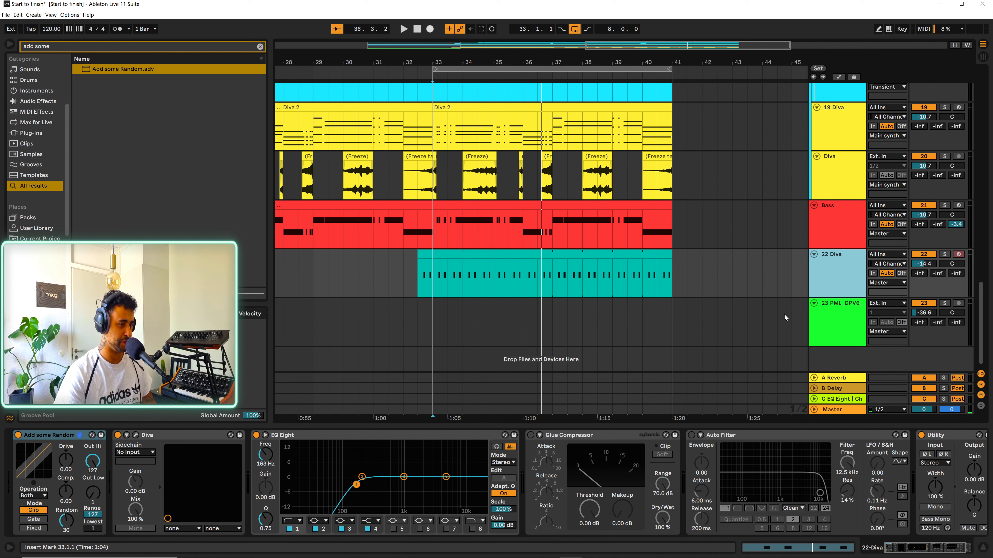
key(ctrl+d)
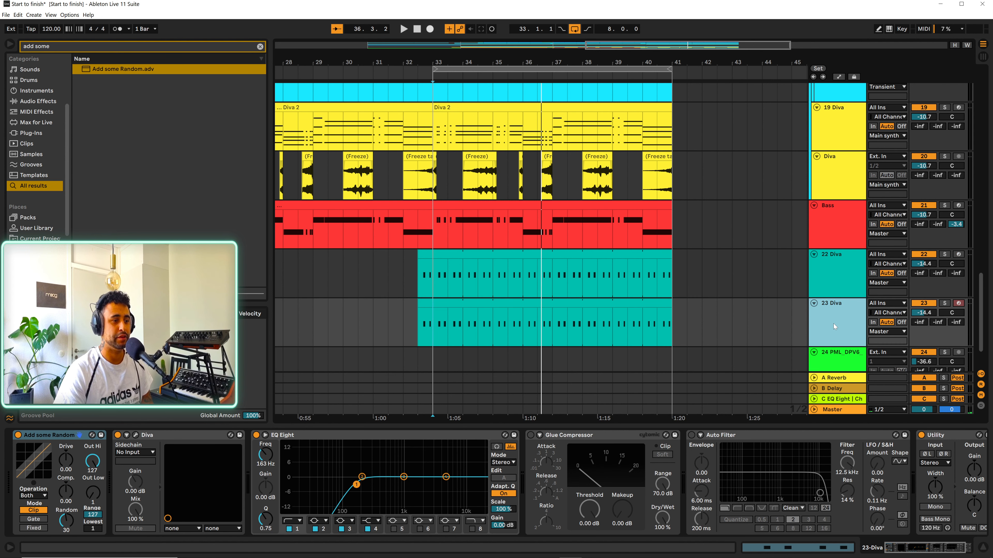
click(534, 301)
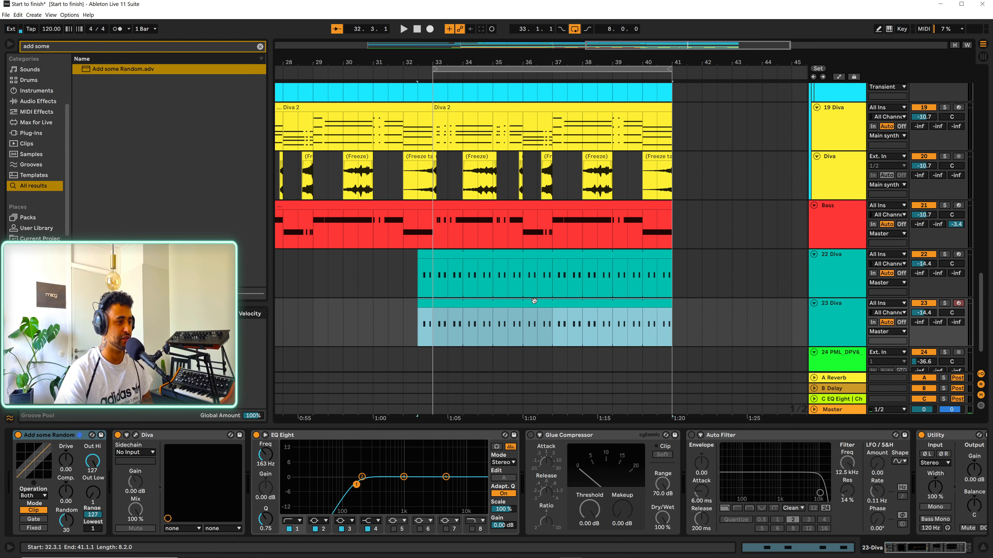
In the duplicated track's Diva synth, switch the VCO 2 waveform to square during playback
click(135, 435)
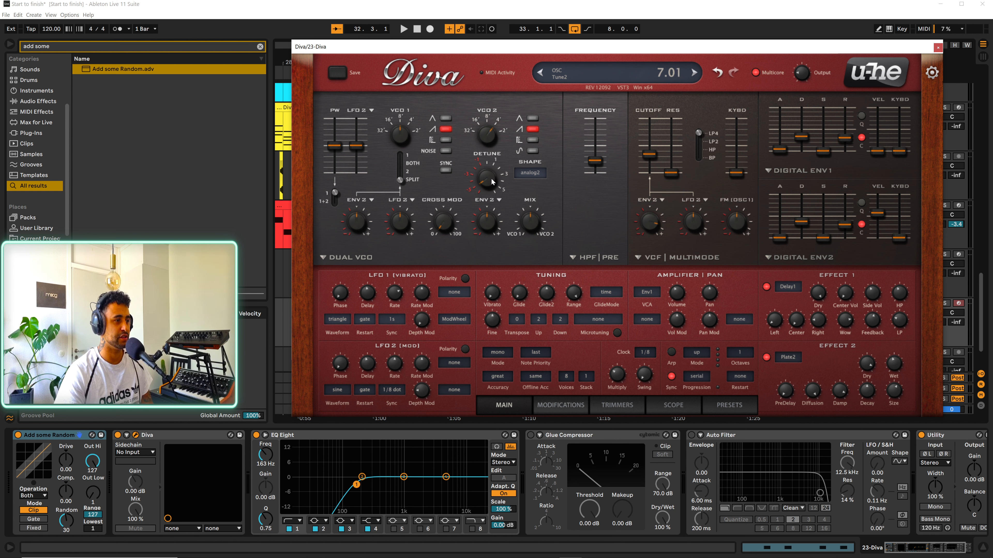
key(space)
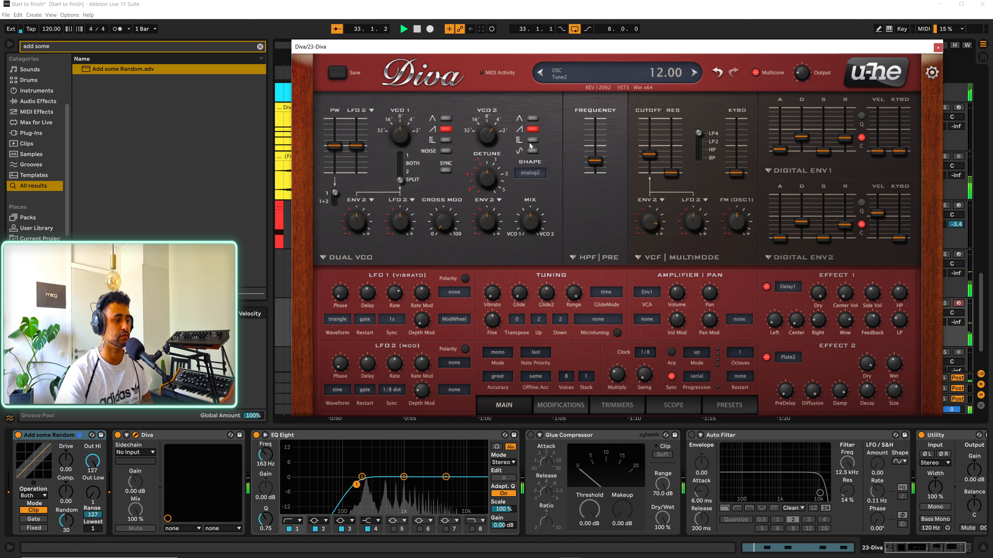
click(531, 141)
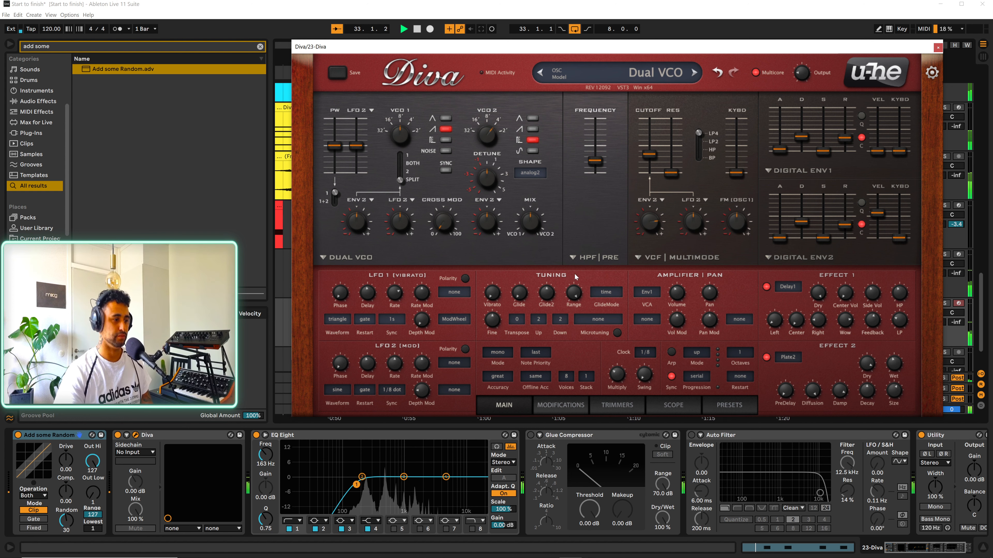
click(936, 48)
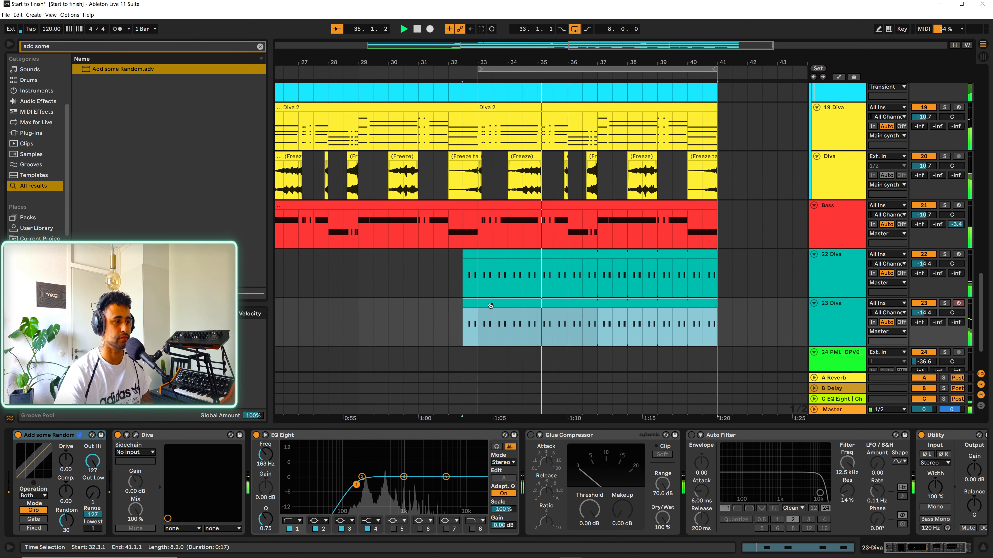
Trim the 23 Diva clip to start at bar 37, set its track volume to -16.3 dB and check it in playback
drag(463, 313, 595, 309)
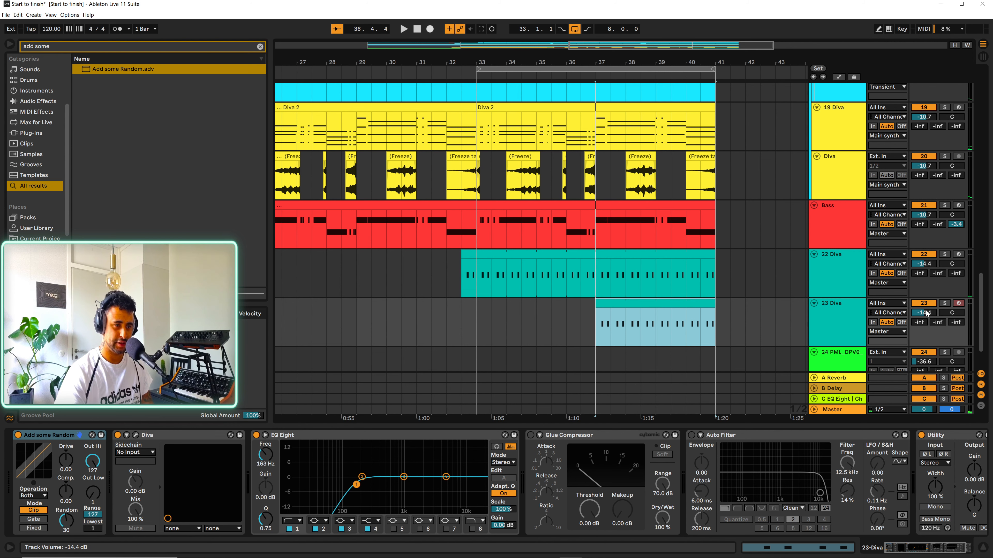
drag(927, 313, 926, 320)
key(space)
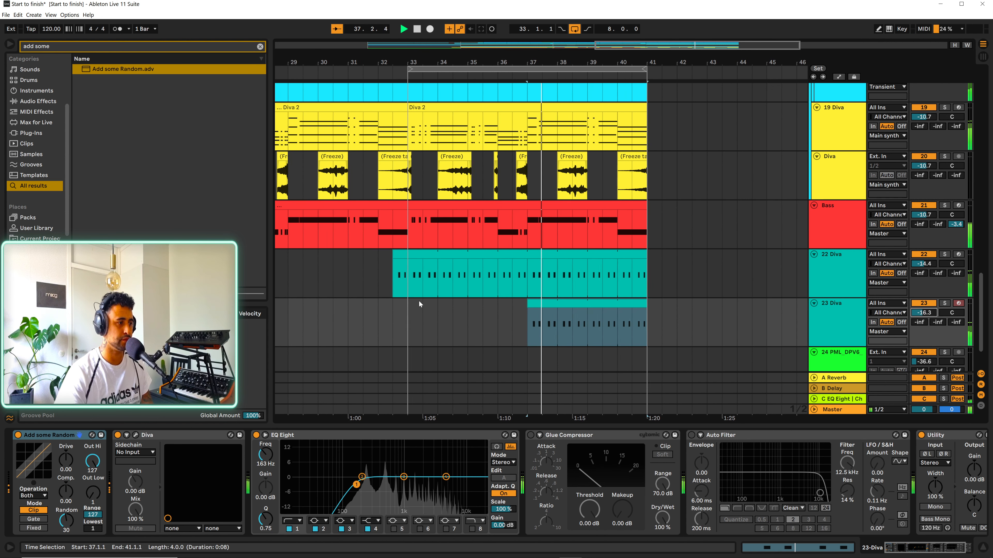
key(space)
click(383, 319)
key(space)
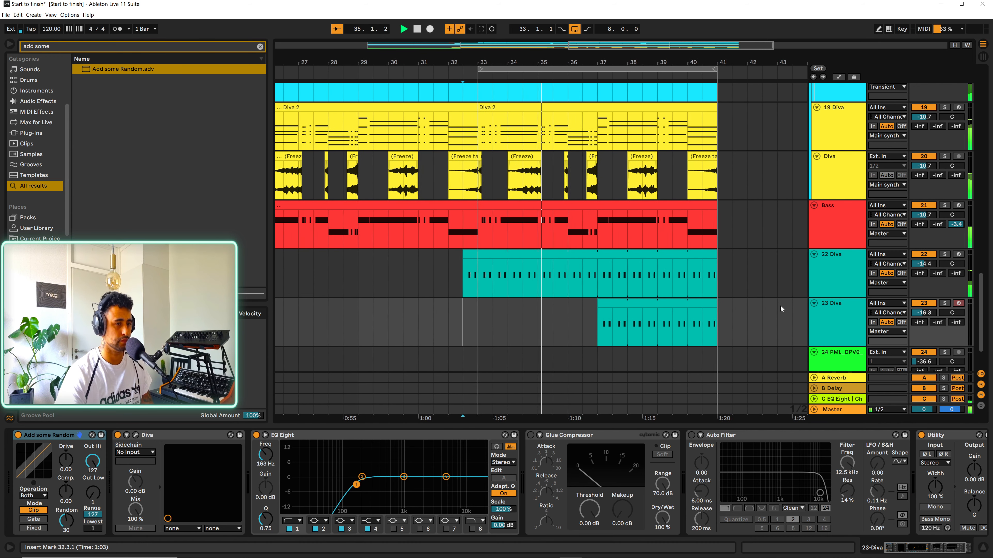
Search the browser for "comp" and add a Compressor after EQ Eight on the 22 Diva track
click(838, 285)
key(space)
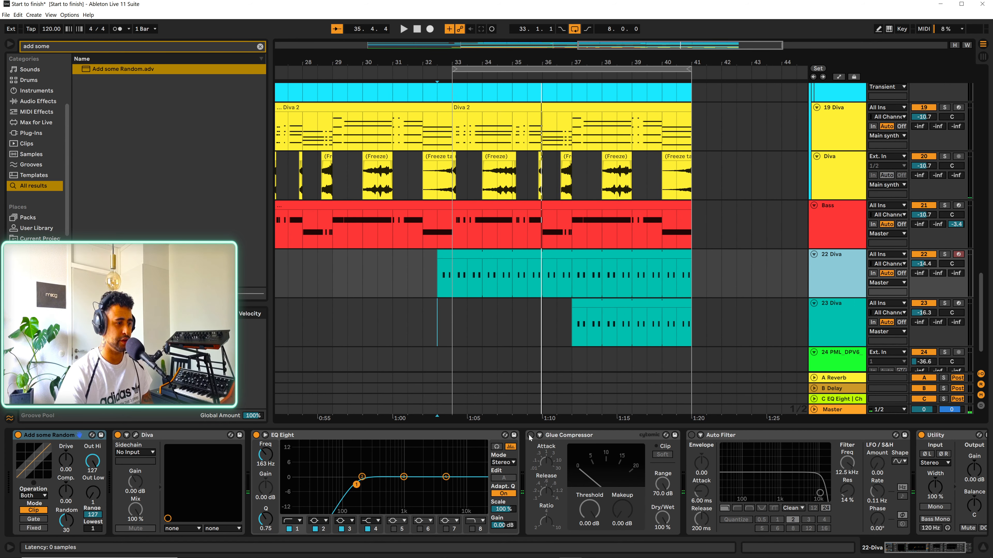
click(260, 47)
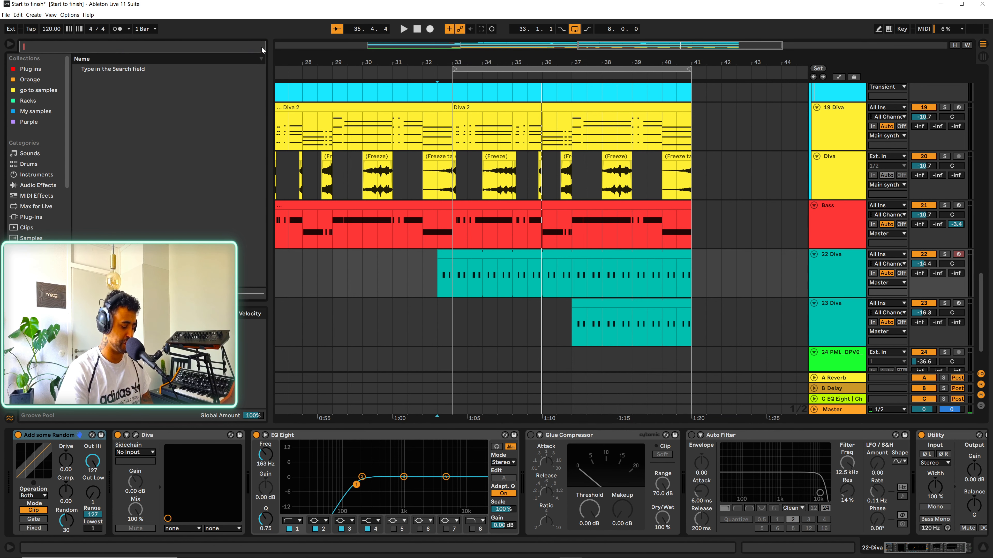
text(comp)
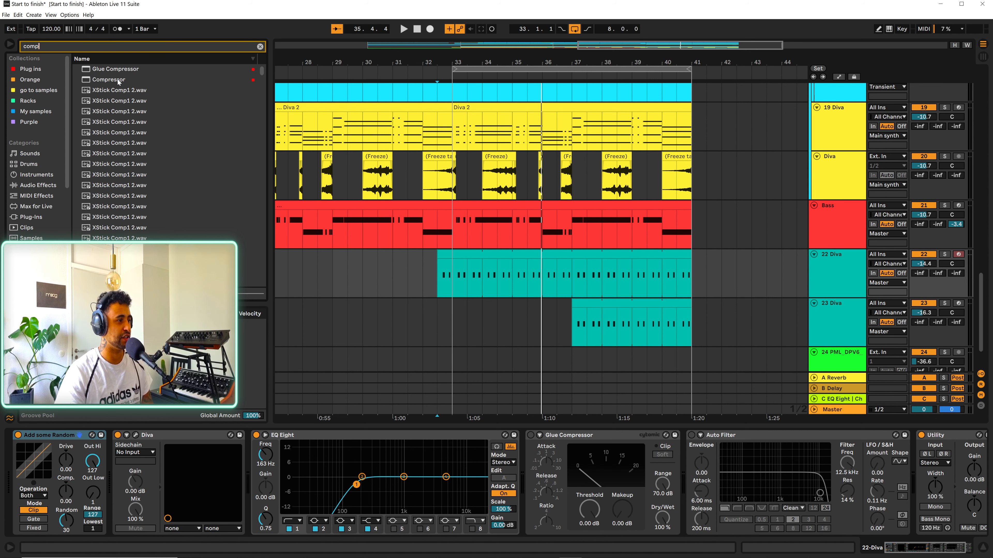
double_click(118, 80)
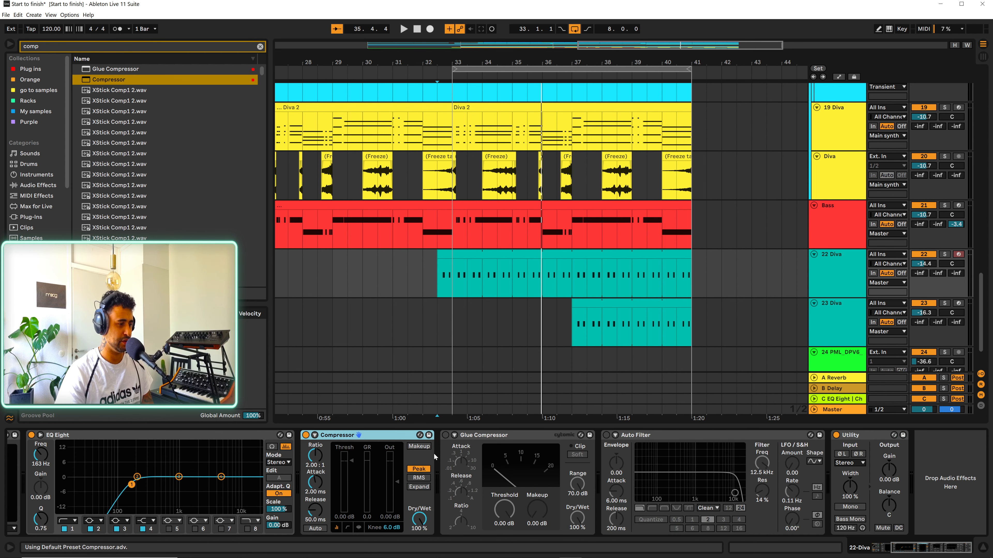
Delete the Glue Compressor, Auto Filter and Utility devices from the 22 Diva track
click(485, 437)
shift+click(866, 436)
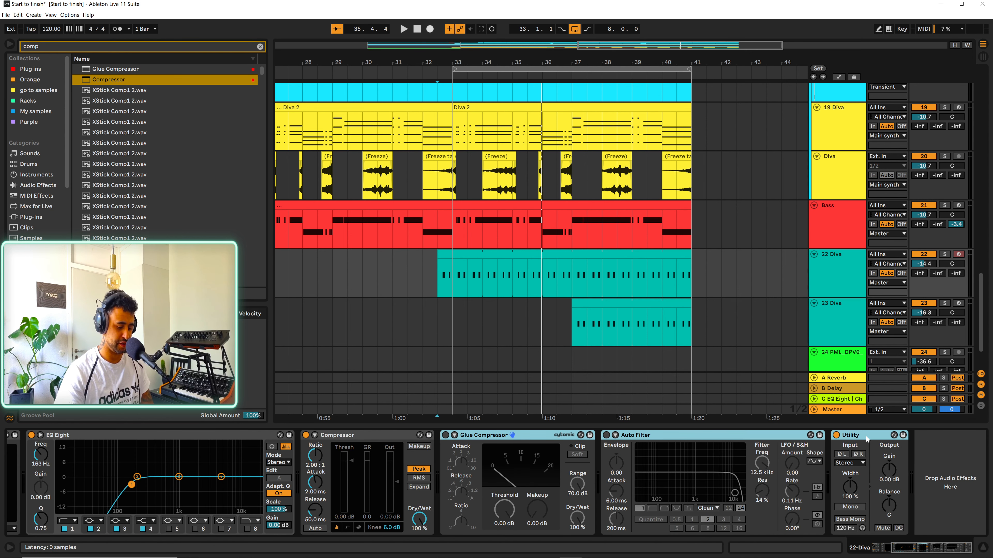
key(Delete)
Enable the Compressor's sidechain and set its audio source to 1-PML DPV6, Post FX
click(315, 434)
click(328, 447)
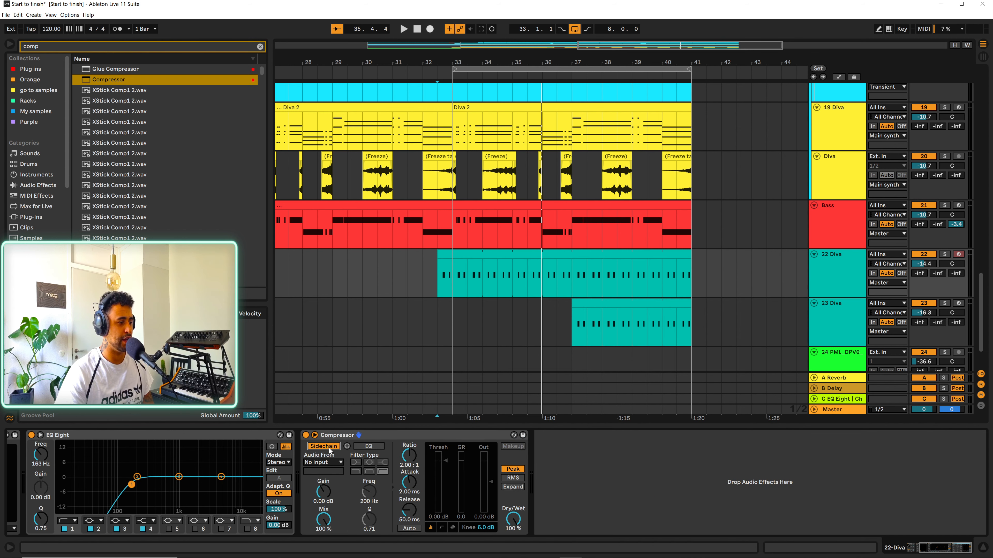
click(323, 462)
click(408, 450)
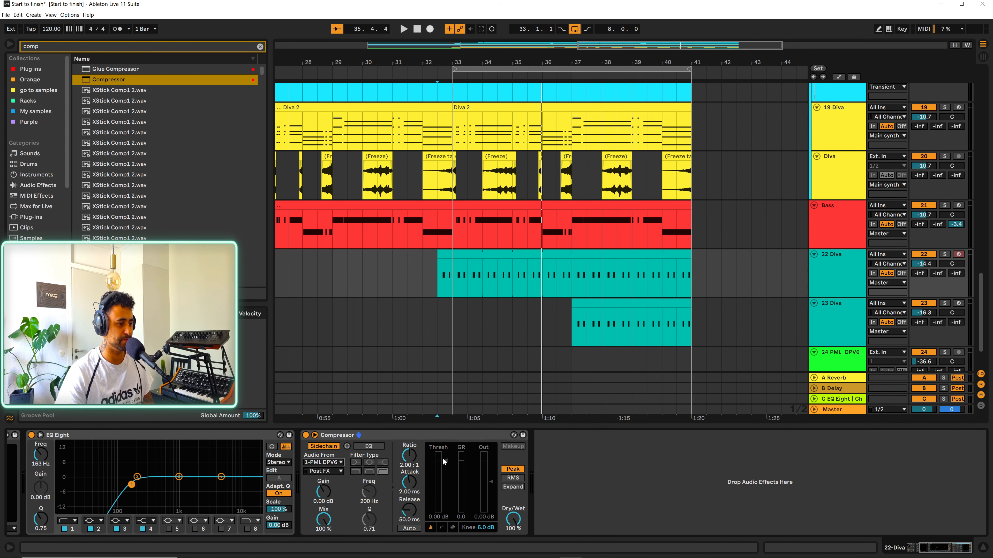
During playback, set the Compressor to a -15.7 dB threshold, 2.63:1 ratio and 0.22 ms attack
key(space)
drag(415, 473, 415, 458)
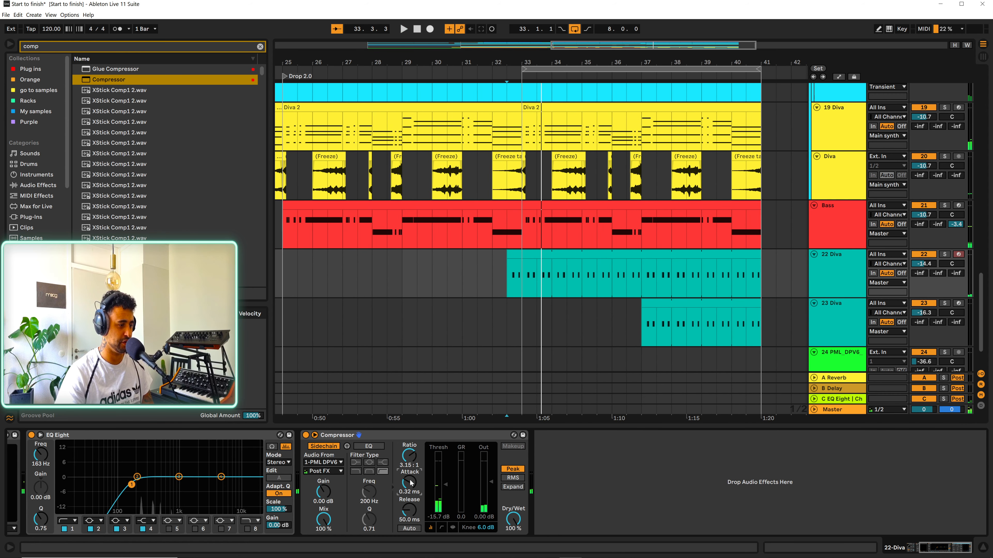
key(space)
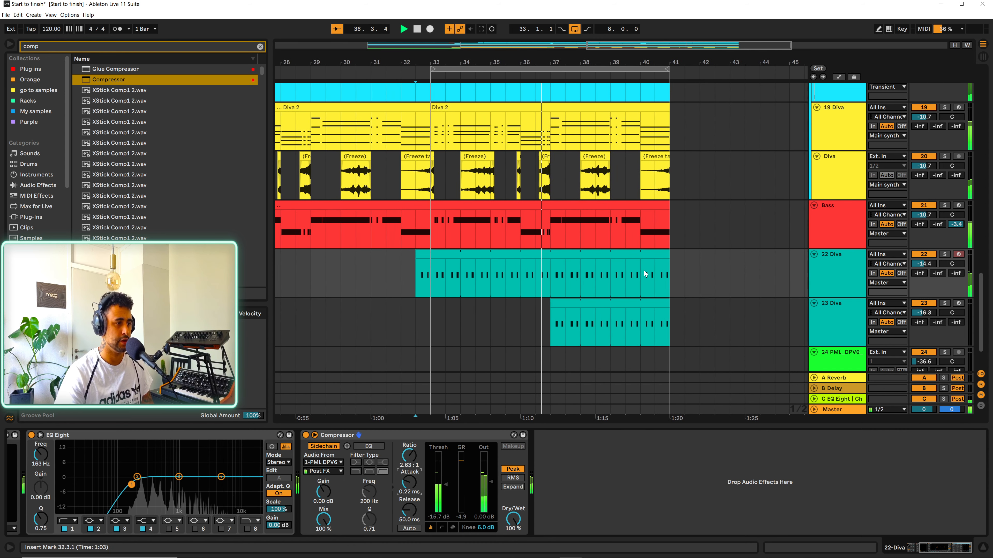
Copy the sidechain Compressor to track 23, and rename tracks 22 and 23 as Saw pluck and Square pluck
drag(407, 435, 854, 306)
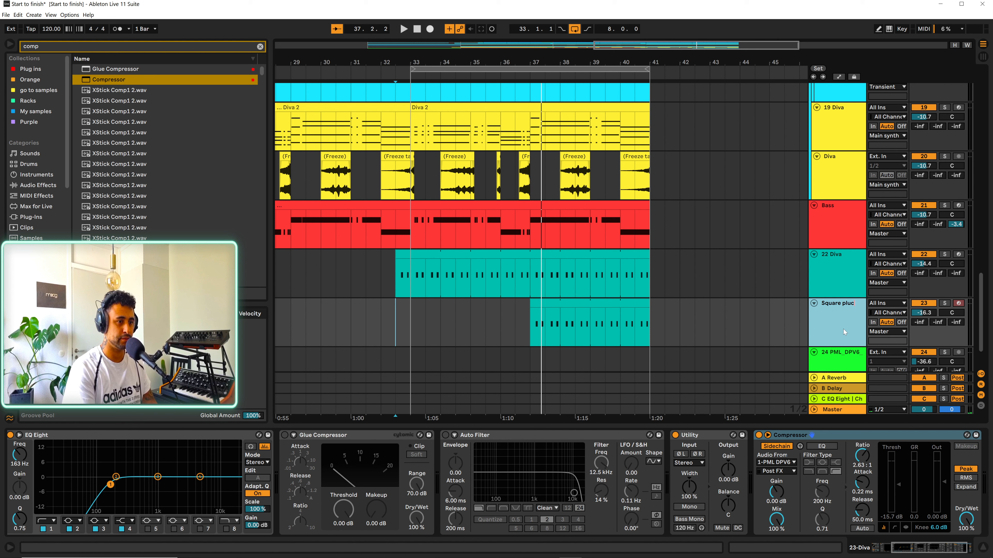
click(844, 277)
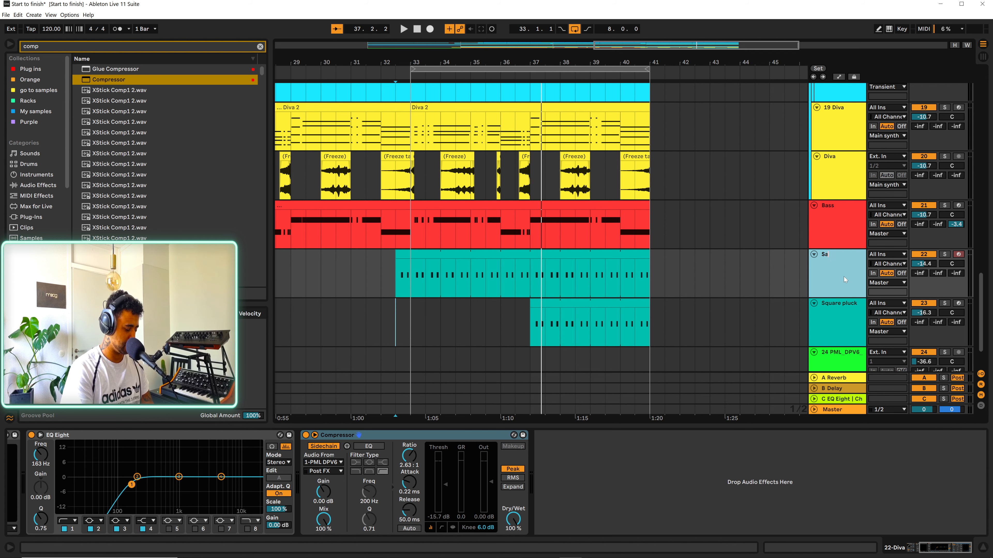
text(Saw pluck)
Open the Square pluck clip, transpose all its B2 notes up to E3 and audition them
click(855, 315)
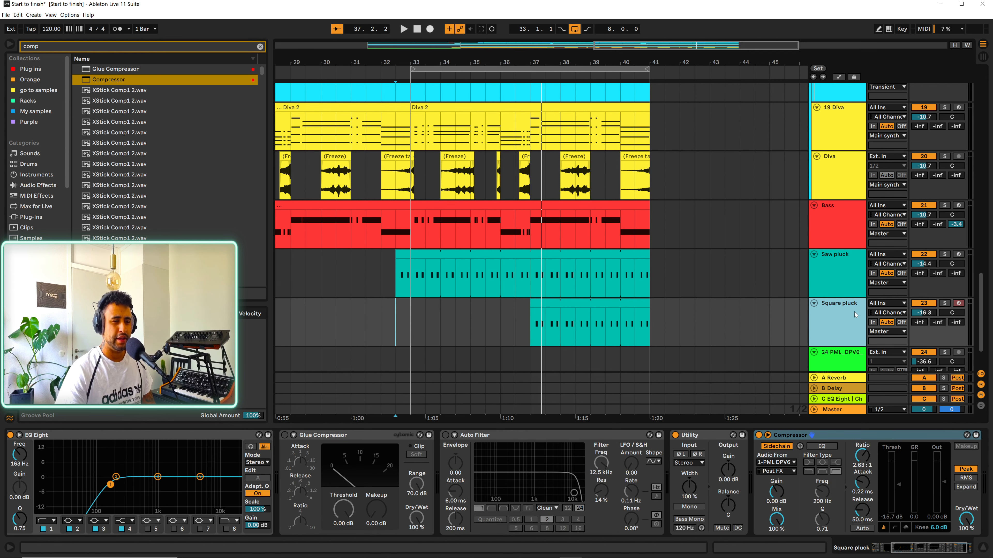
double_click(565, 302)
click(241, 417)
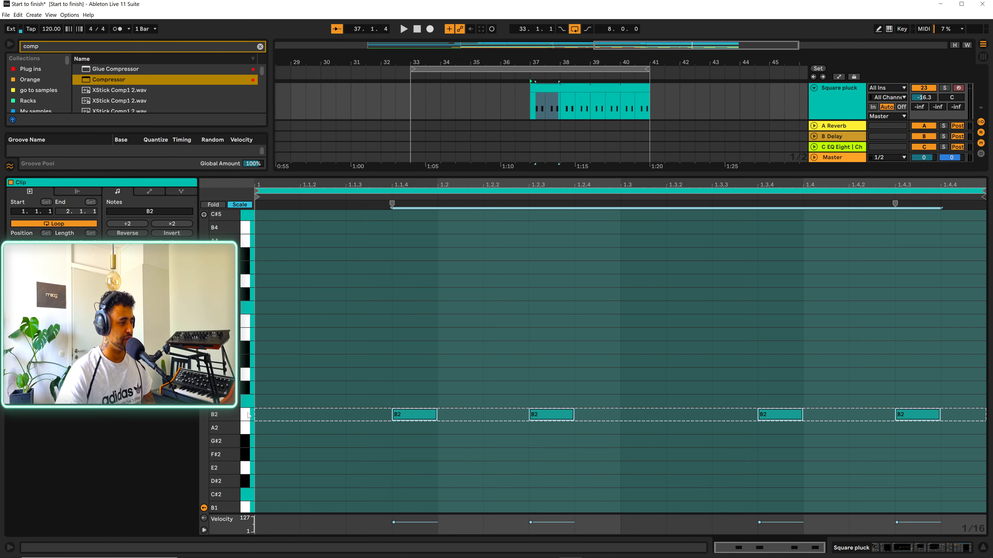
key(Up)
key(Up)
key(Up)
key(Up)
key(Up)
key(space)
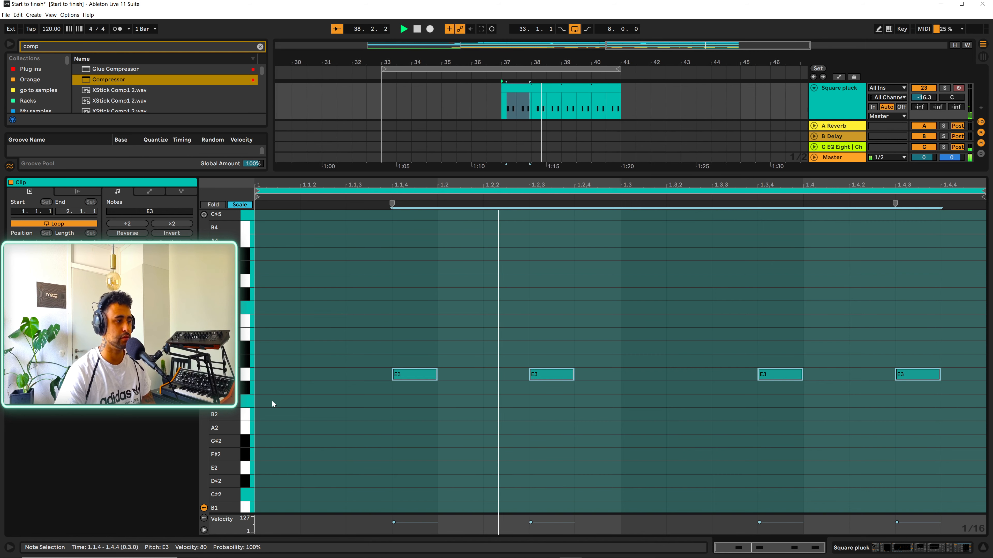
Try the Square pluck notes at F#3 and G#3, then transpose them an octave down to G#2
key(Up)
key(Up)
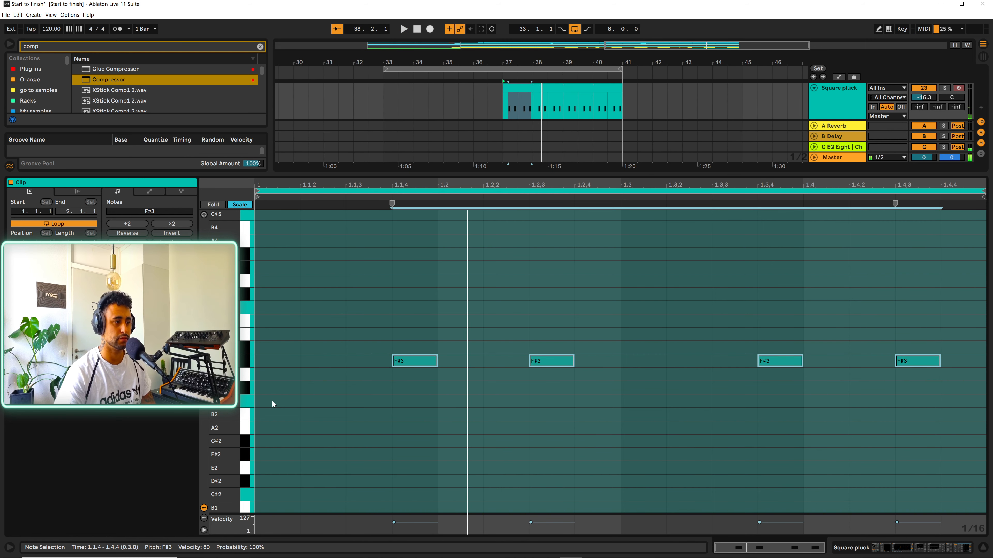
key(Up)
key(Up)
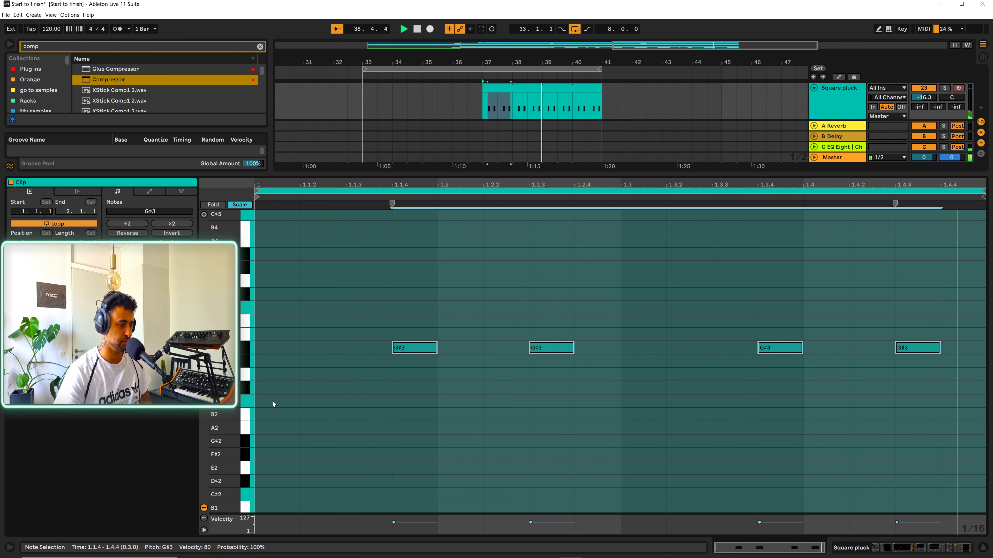
key(shift+Down)
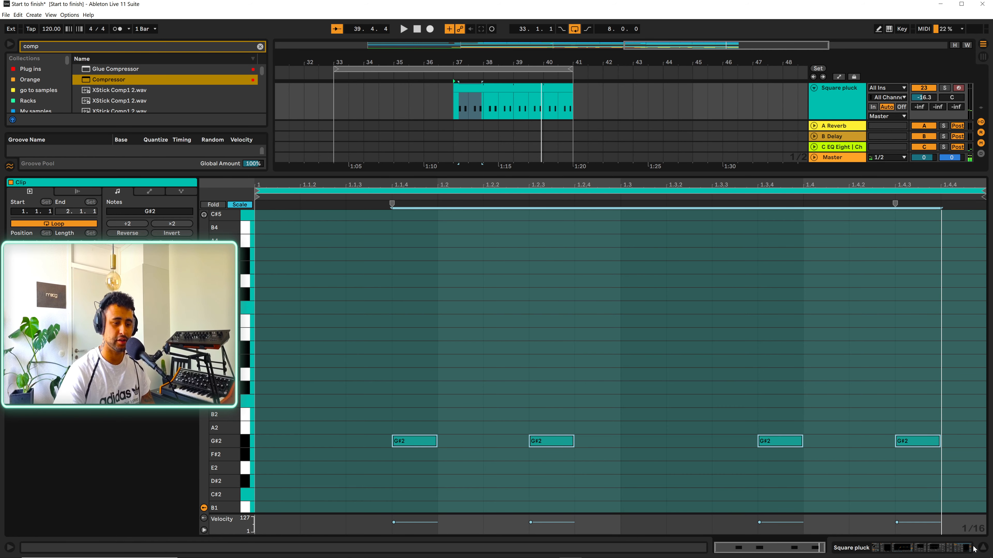
Return to the arrangement and play the second drop to check the Square pluck against the other layers
click(981, 548)
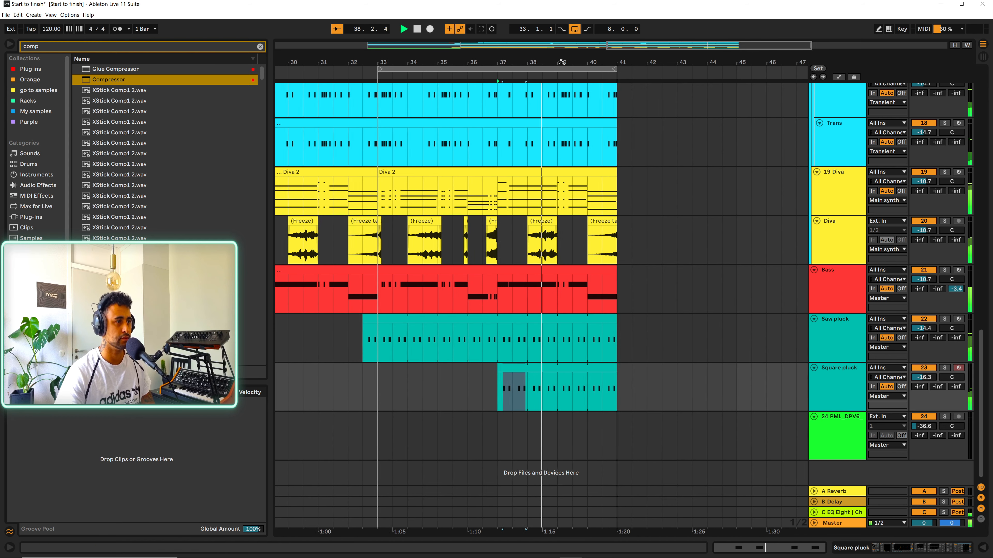
drag(559, 62, 622, 55)
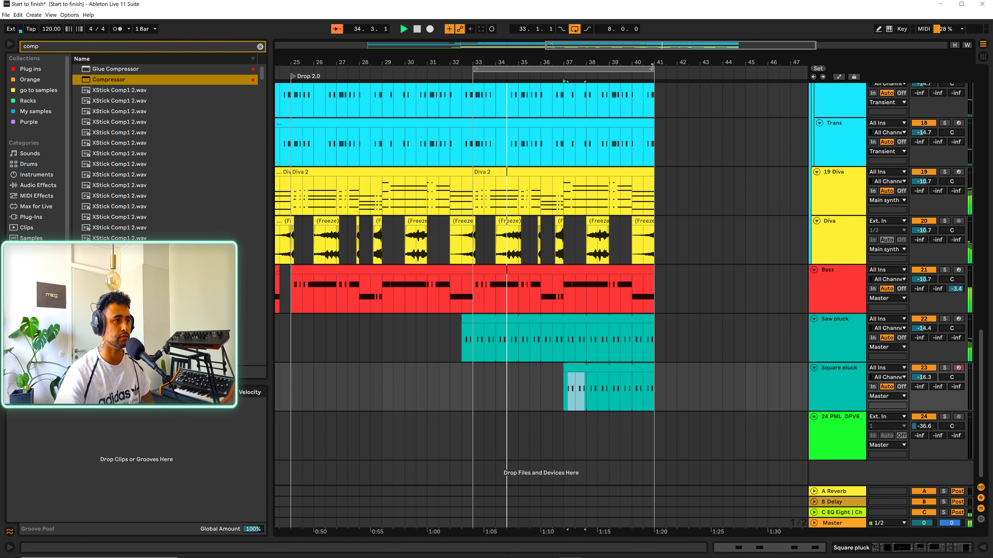
drag(682, 62, 624, 53)
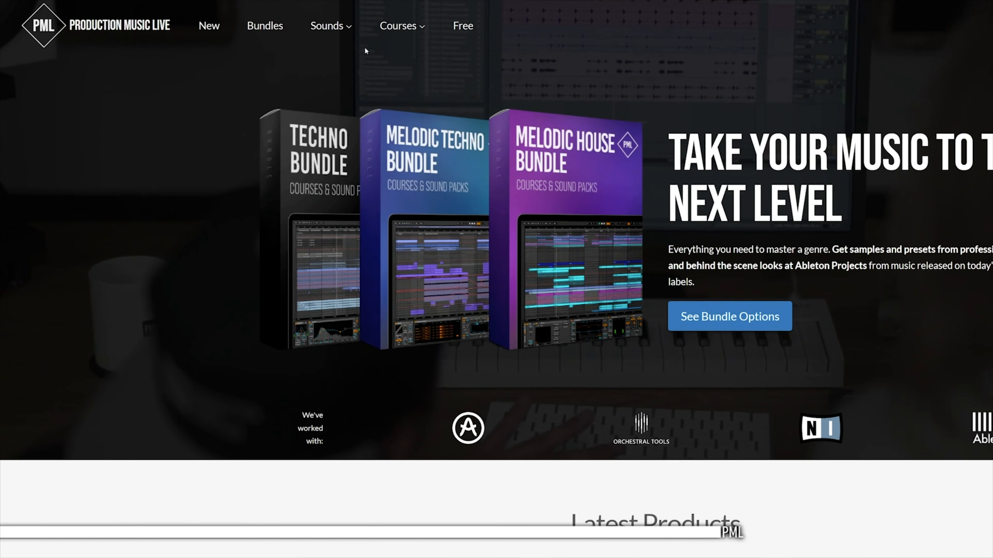
mouse_move(385, 30)
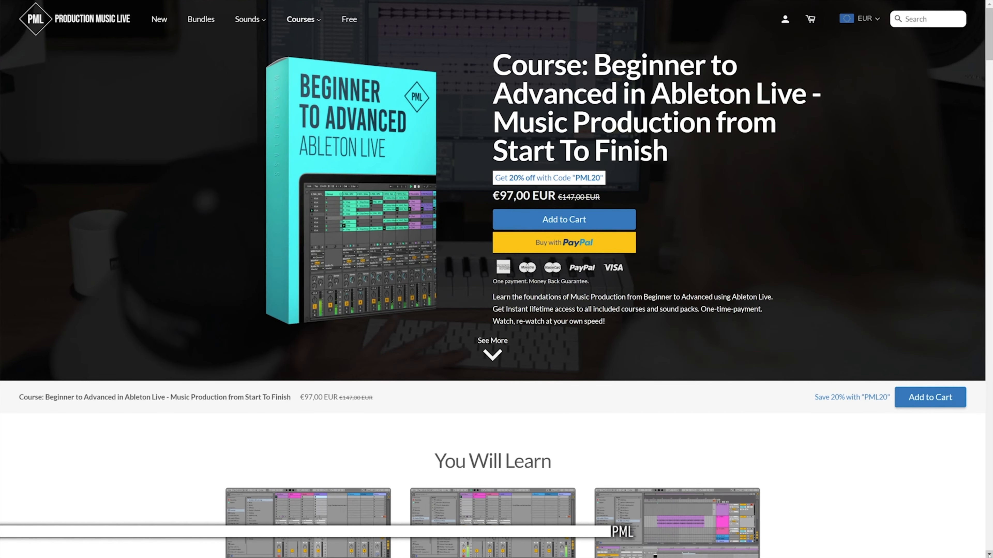
click(989, 556)
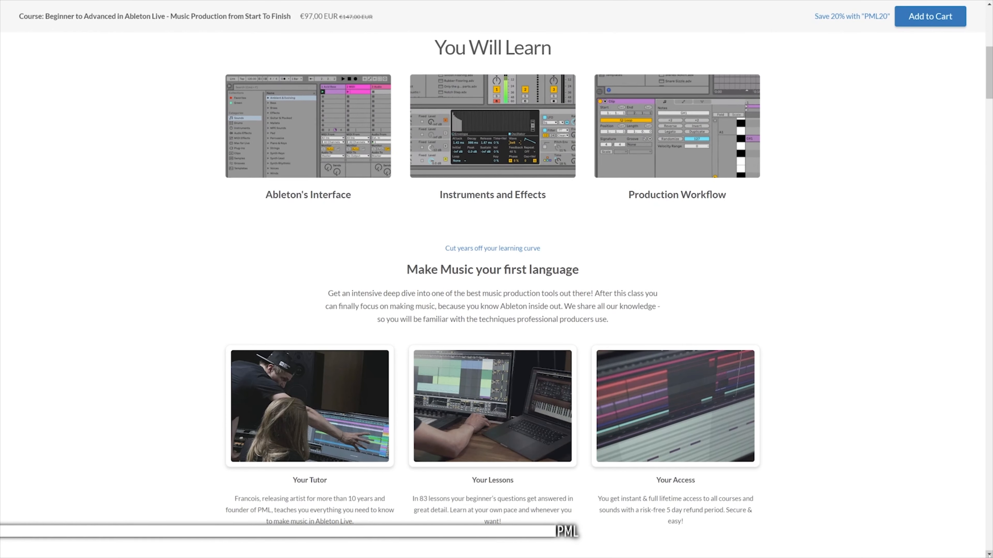
click(989, 556)
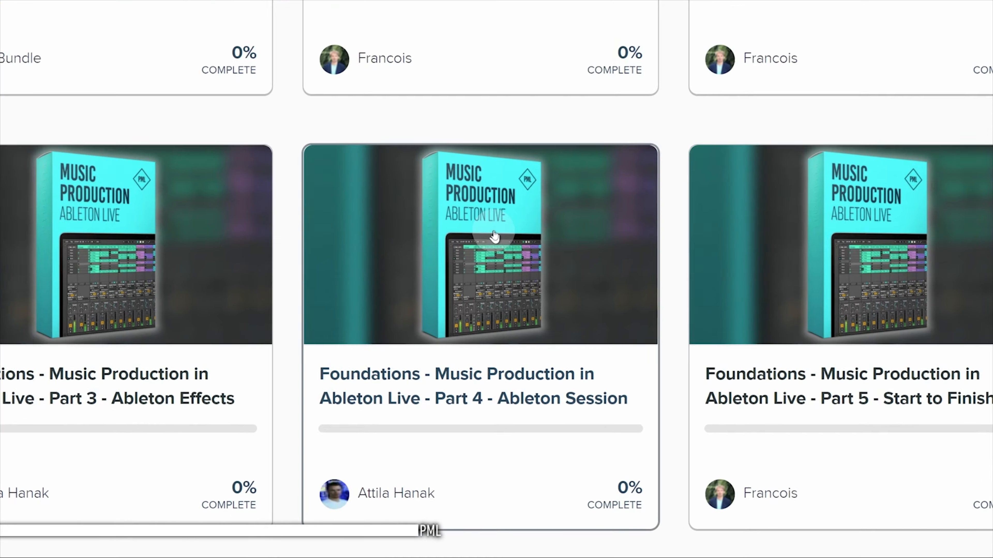
click(495, 236)
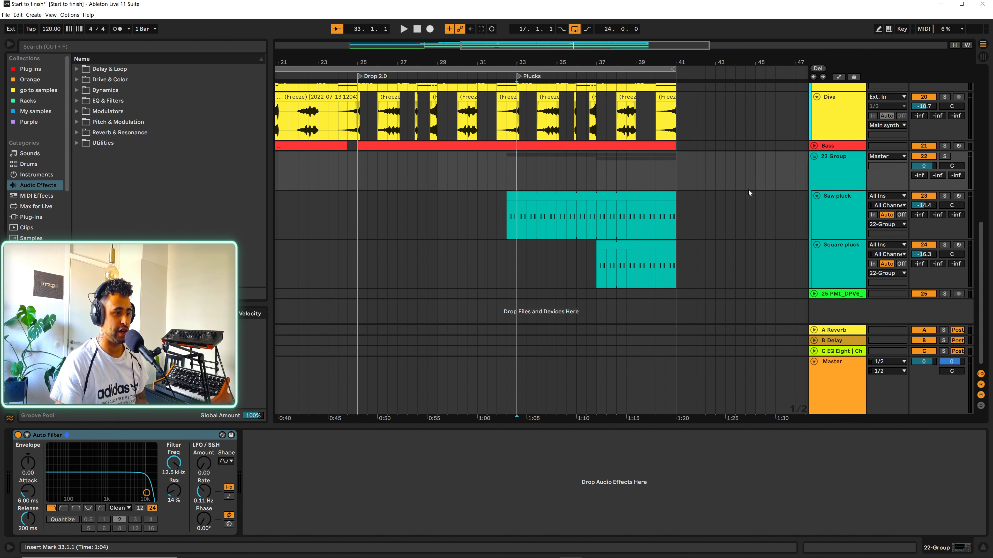
Collapse the 22 Group track and insert a new MIDI track directly below it
drag(624, 66, 621, 63)
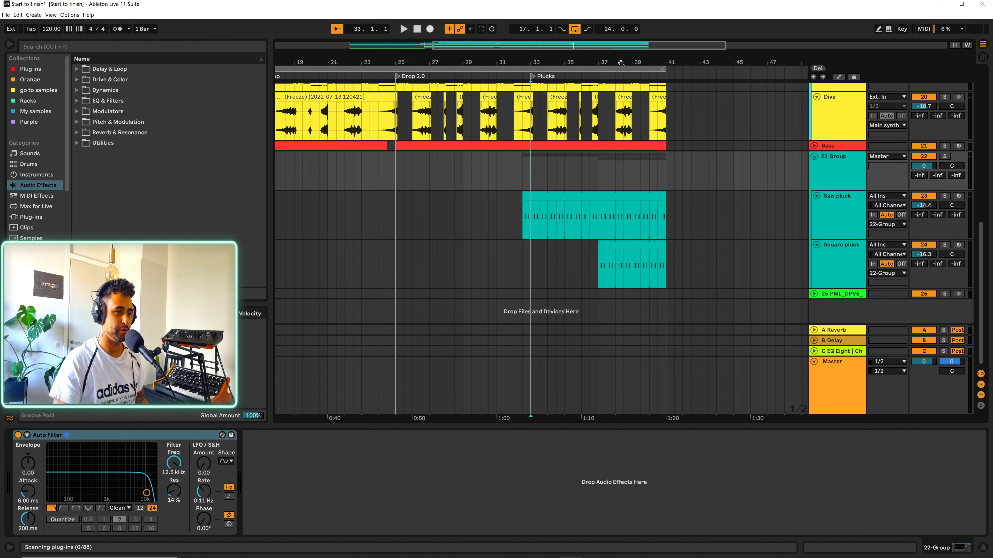
click(813, 157)
click(827, 159)
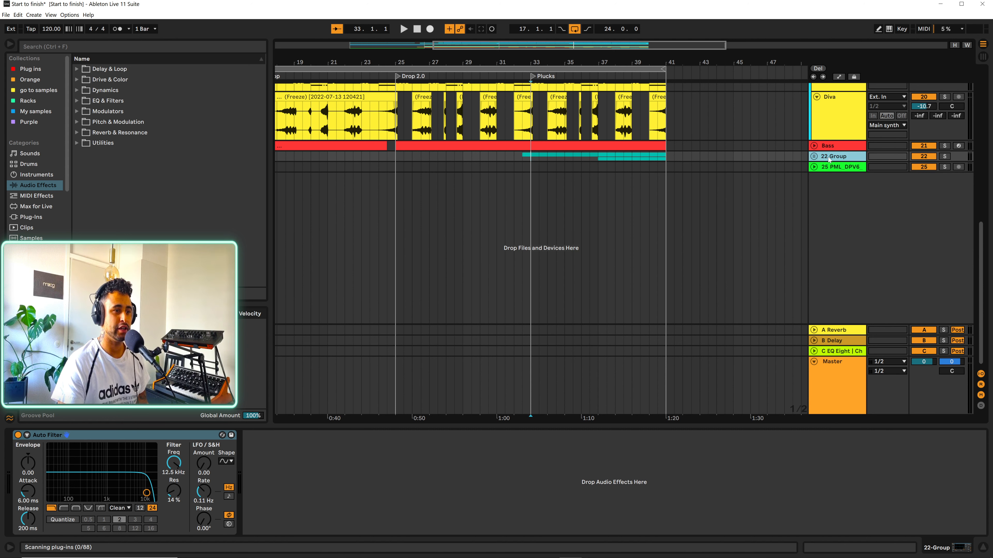
key(ctrl+shift+t)
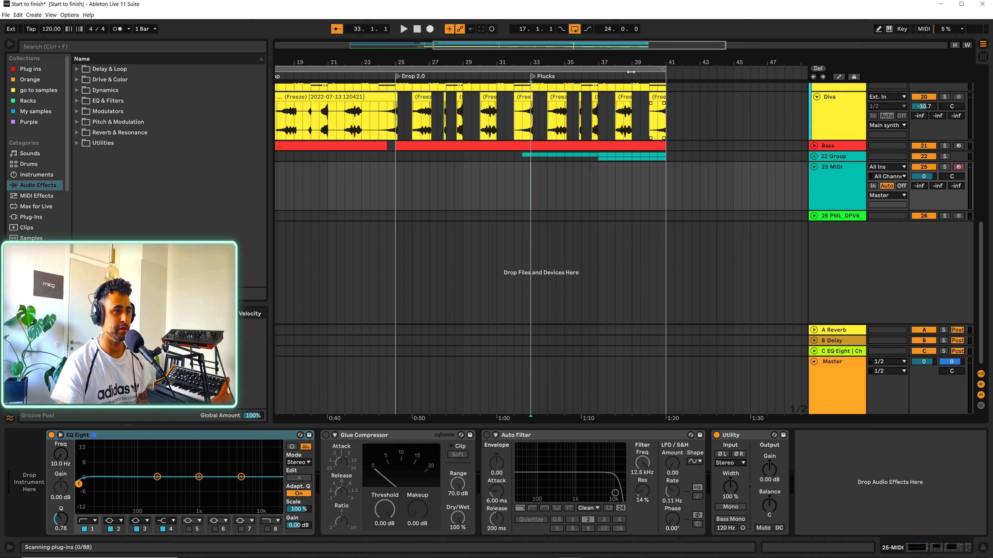
drag(626, 59, 624, 60)
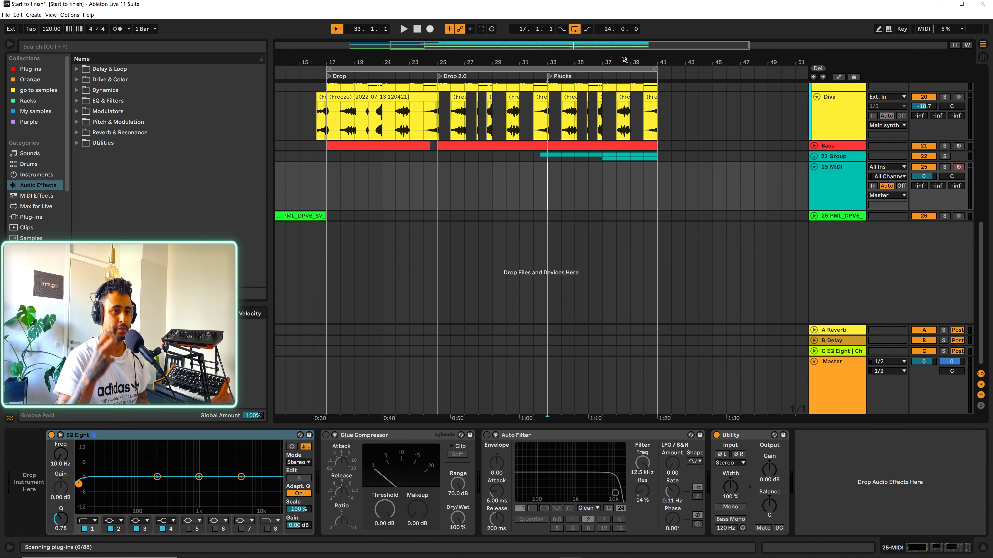
click(831, 193)
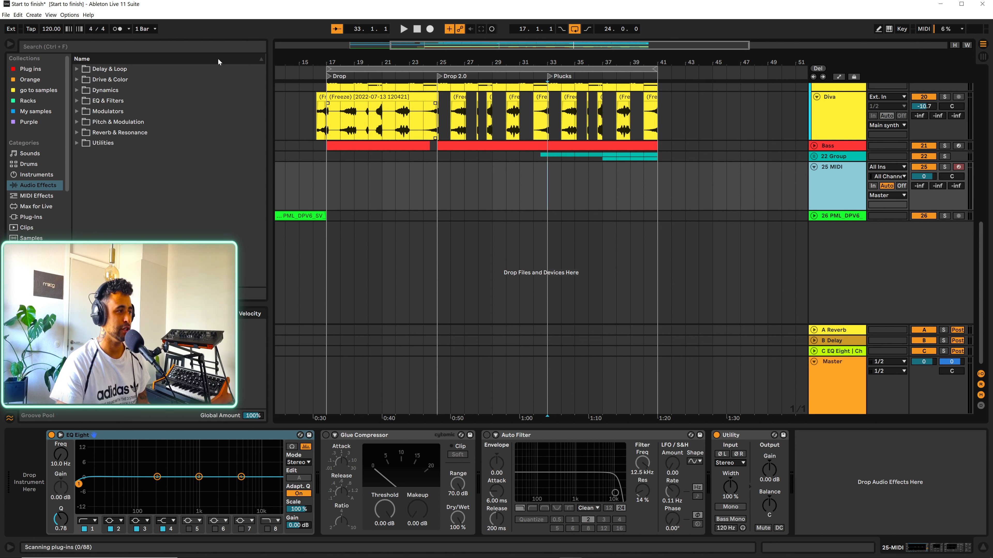
Search the browser for "c#min" and audition Vocal_Loop_14_C#min_140BPM and Vocal_Loop_07_C#min_105BPM
click(162, 47)
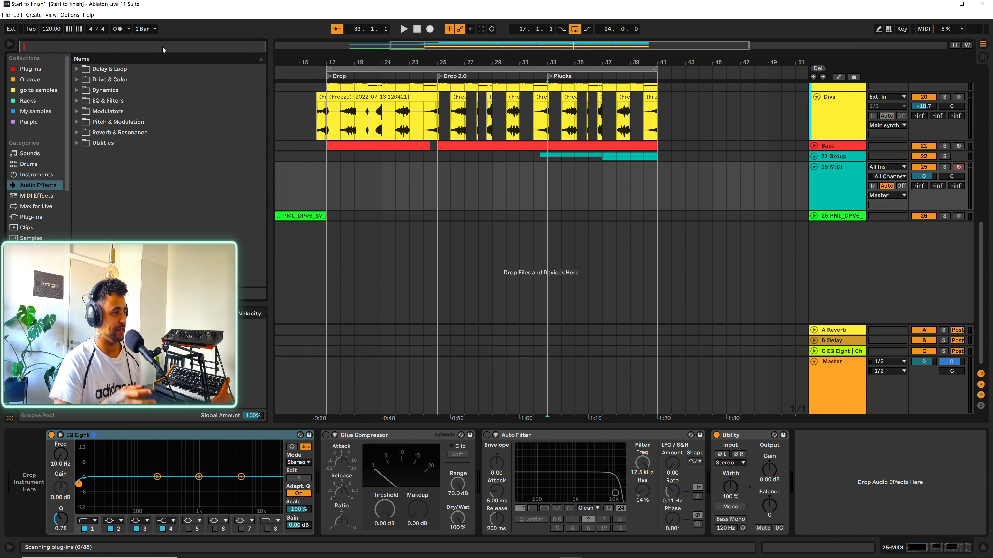
text(bm)
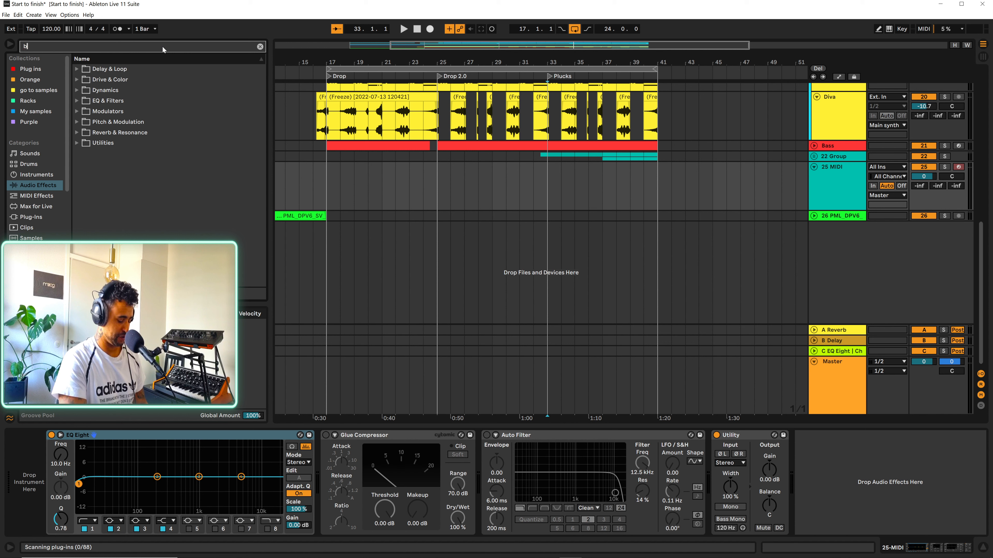
key(BackSpace)
key(BackSpace)
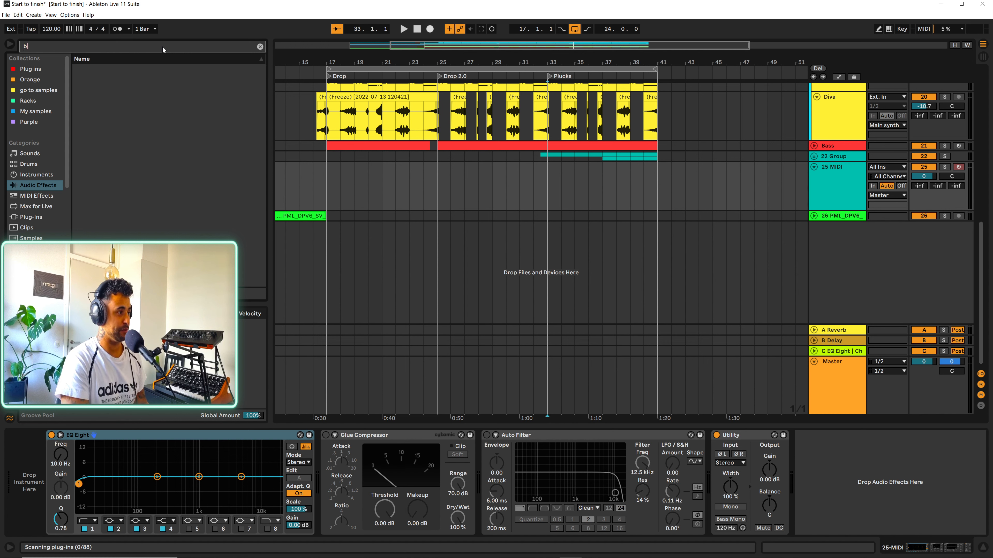
text(c)
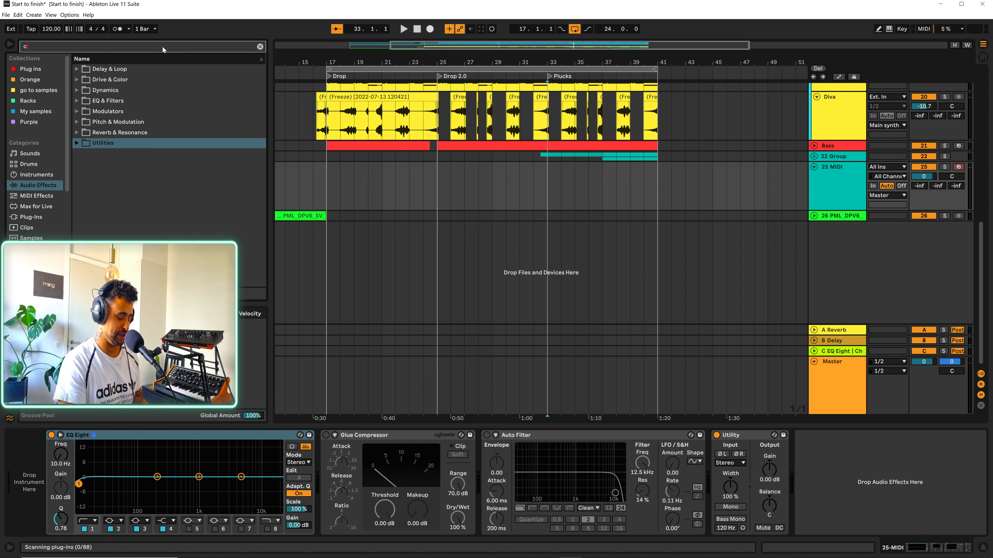
text(#min)
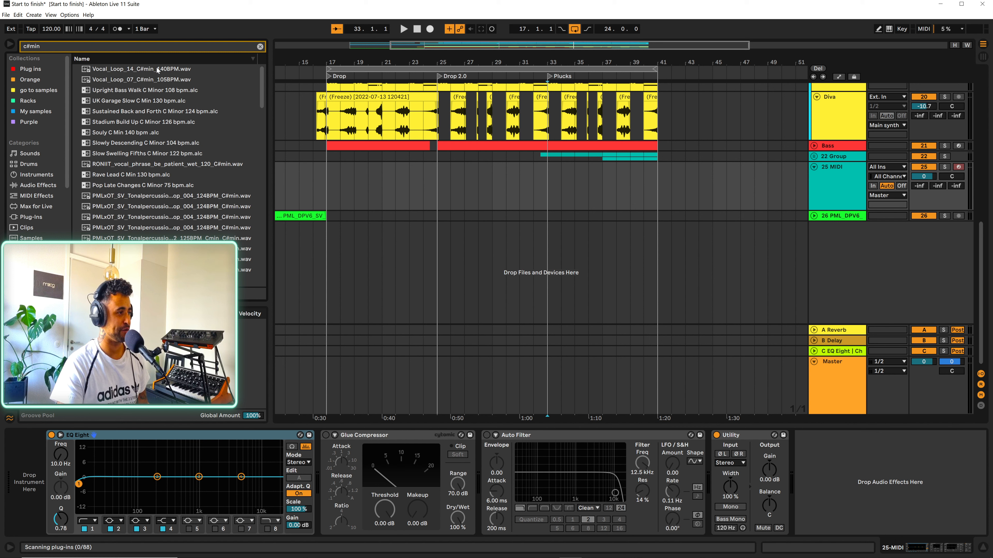
click(154, 69)
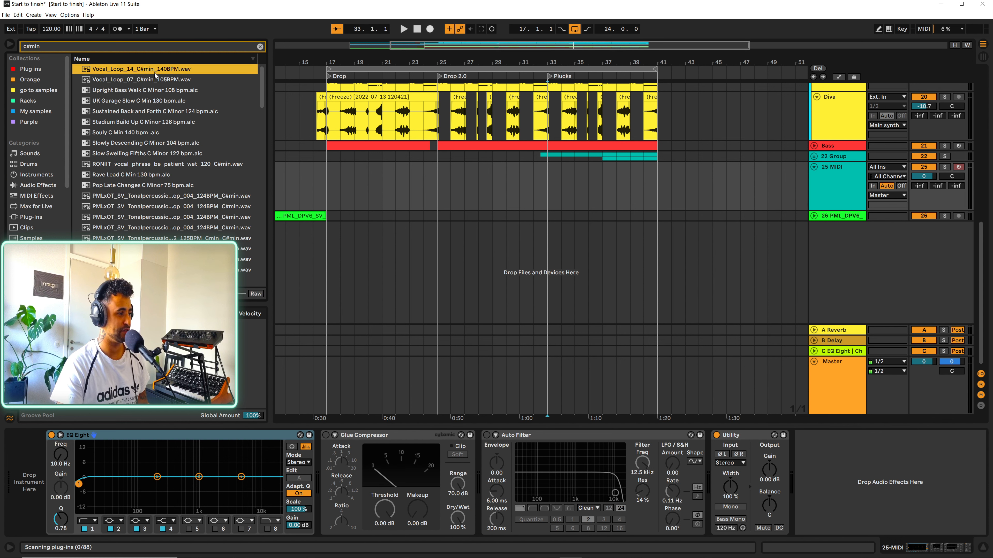
click(145, 78)
click(404, 189)
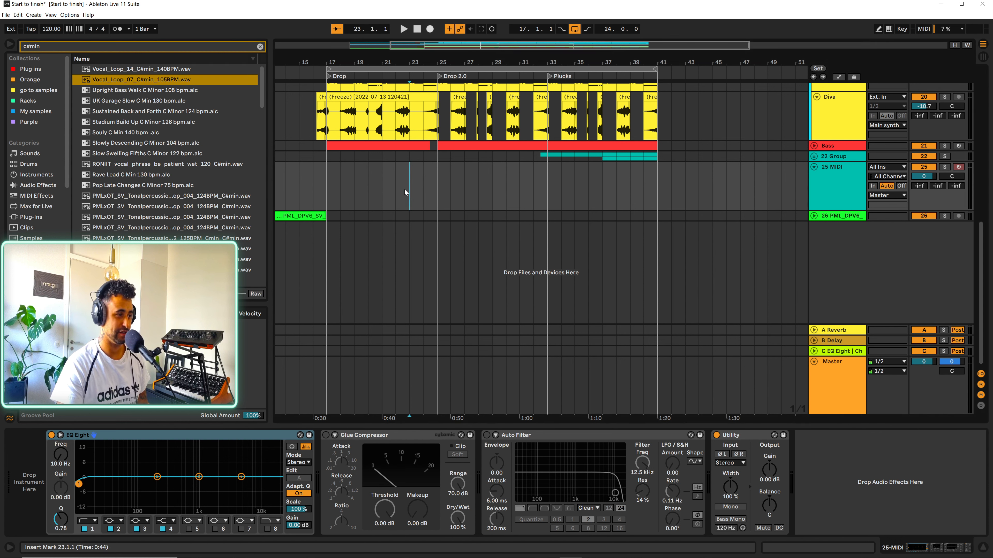
Narrow the search to "c#min voc" and audition the IMAABS, ECFX and RONIIT vocal samples
click(94, 46)
text(voc)
click(153, 103)
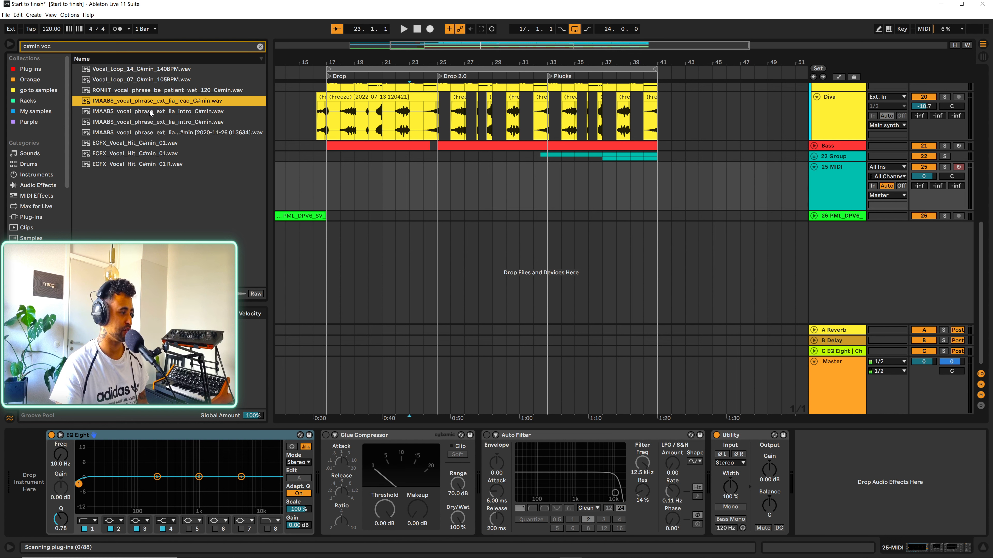
click(149, 112)
click(145, 123)
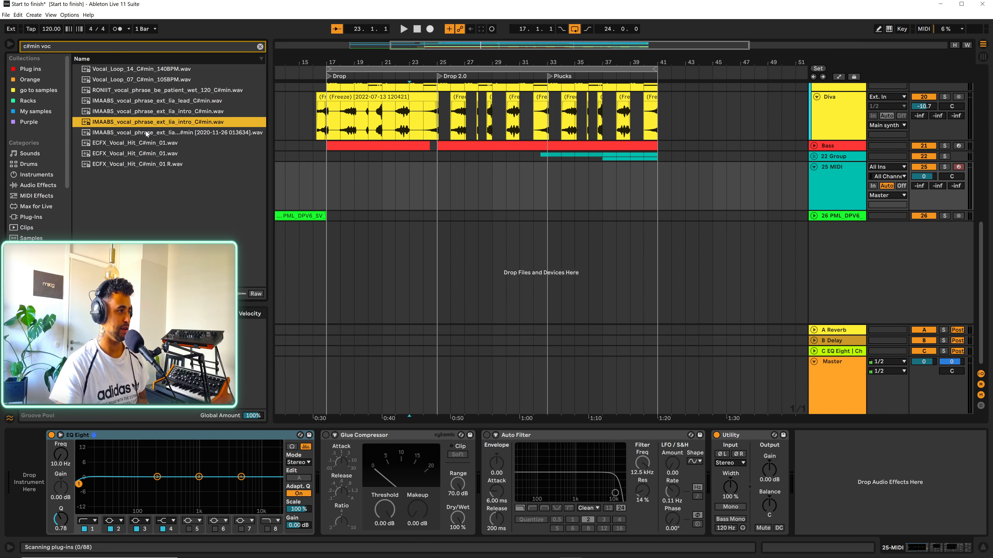
click(146, 132)
click(140, 143)
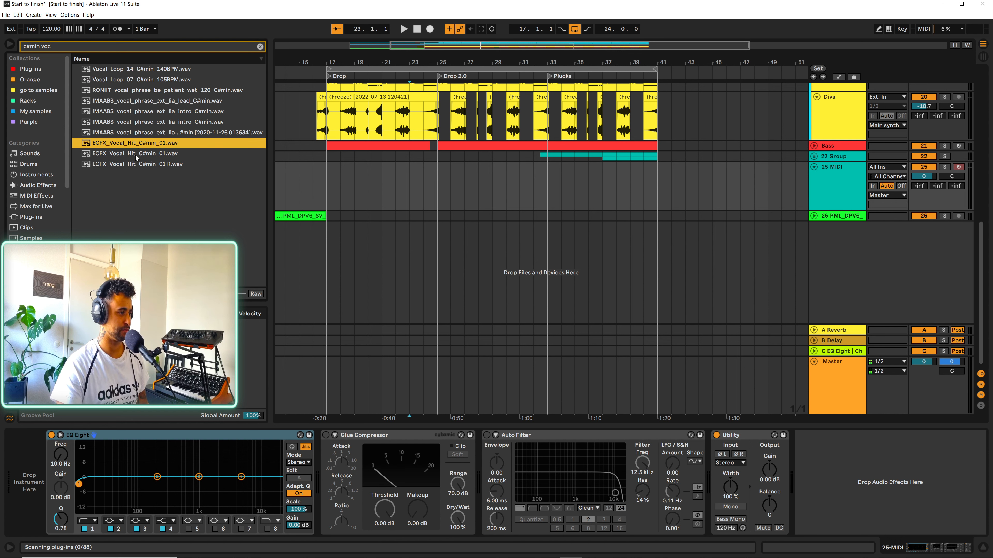
click(138, 153)
click(136, 163)
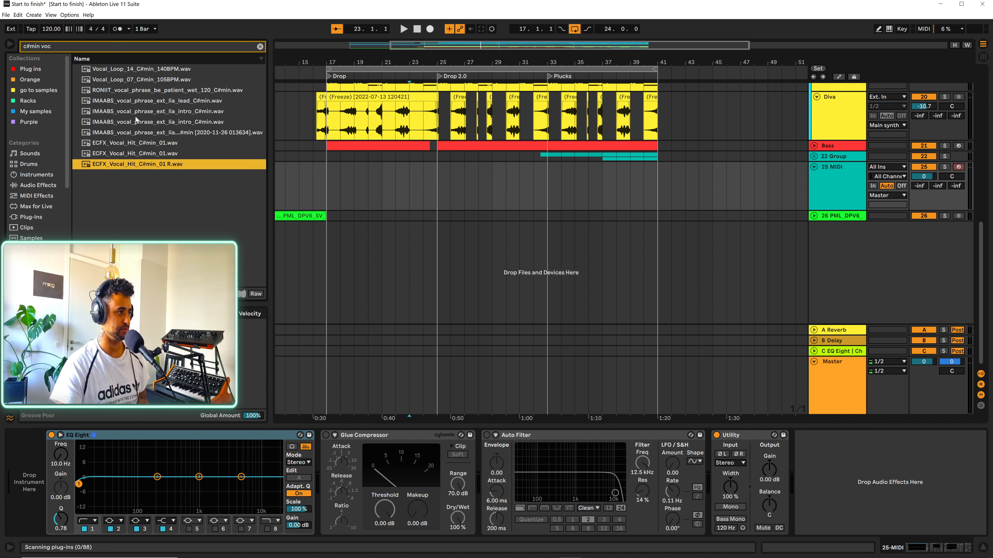
click(149, 90)
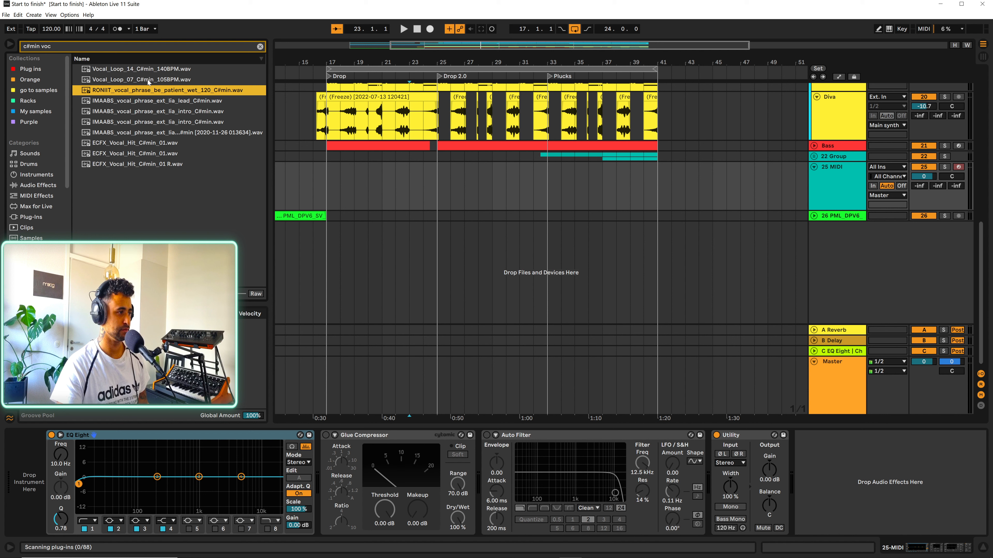
click(448, 202)
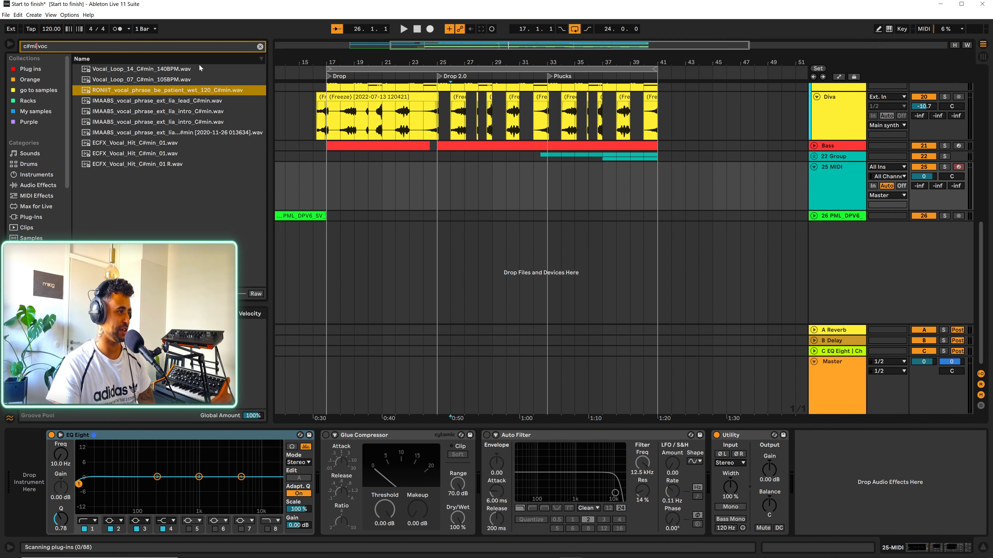
Change the sample search to "bmaj voc" and audition ukgn_130_vocal_loop_wanna_Bmaj
key(BackSpace)
key(BackSpace)
key(BackSpace)
key(BackSpace)
key(BackSpace)
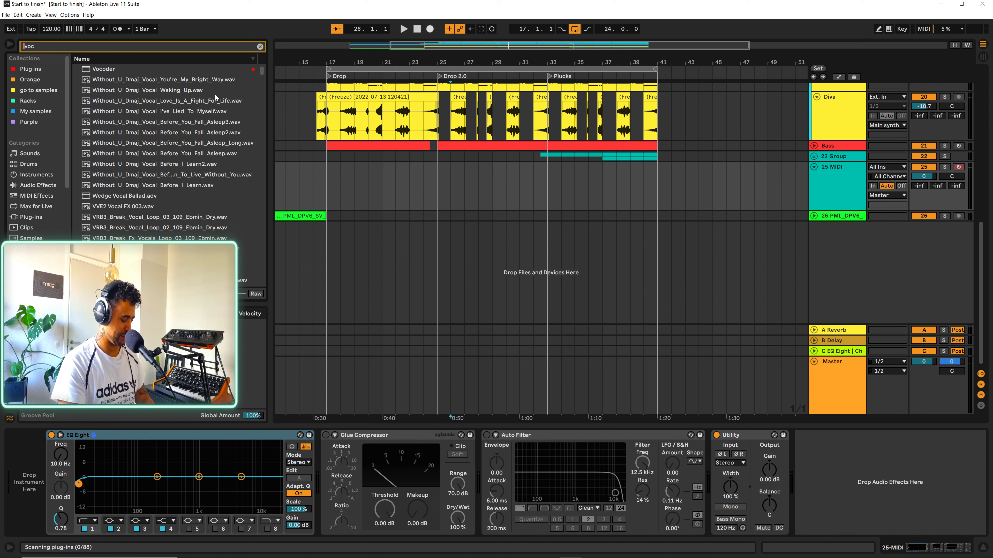
text(bmaj)
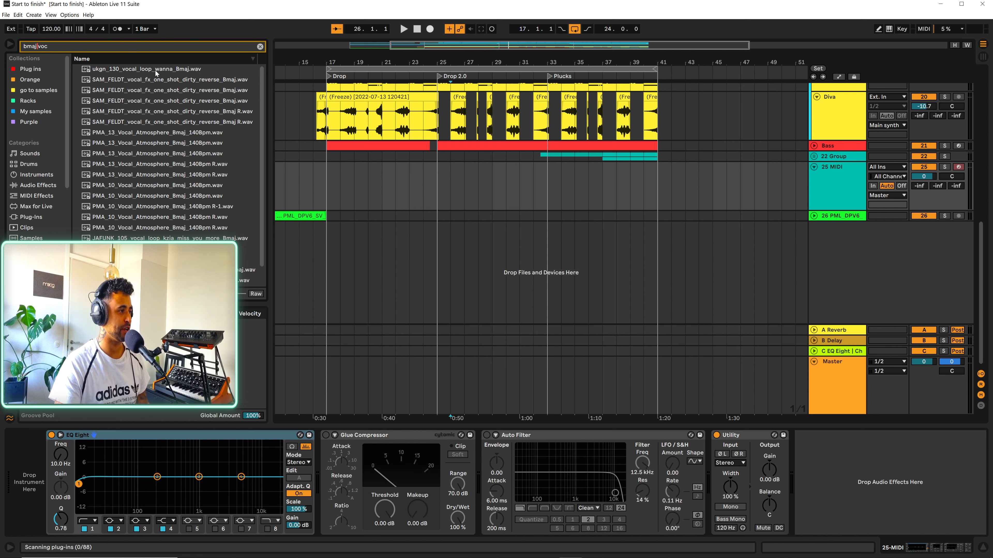
click(176, 70)
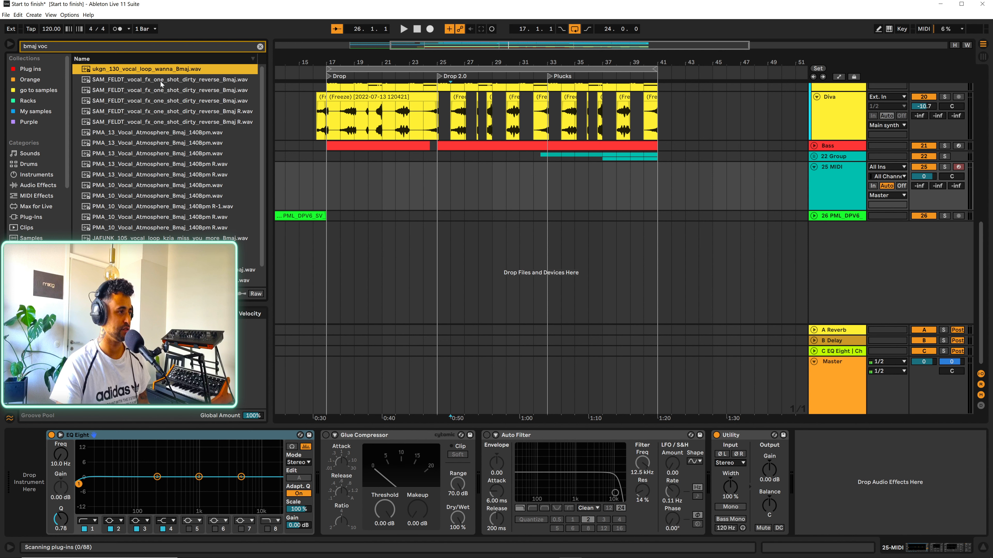
Add an audio track below track 25 MIDI and place ukgn_130_vocal_loop_wanna_Bmaj on it at bar 33
click(542, 191)
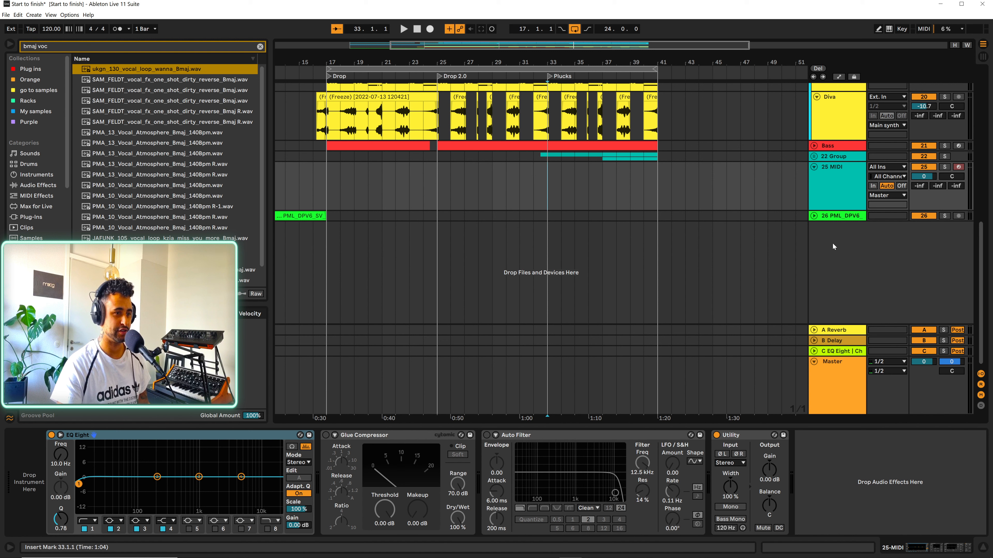
click(843, 193)
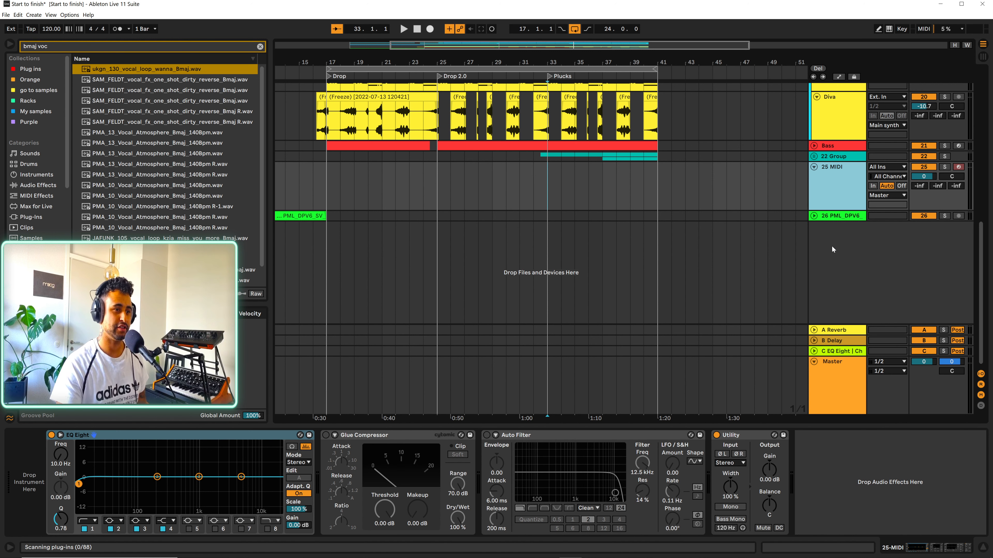
key(ctrl+t)
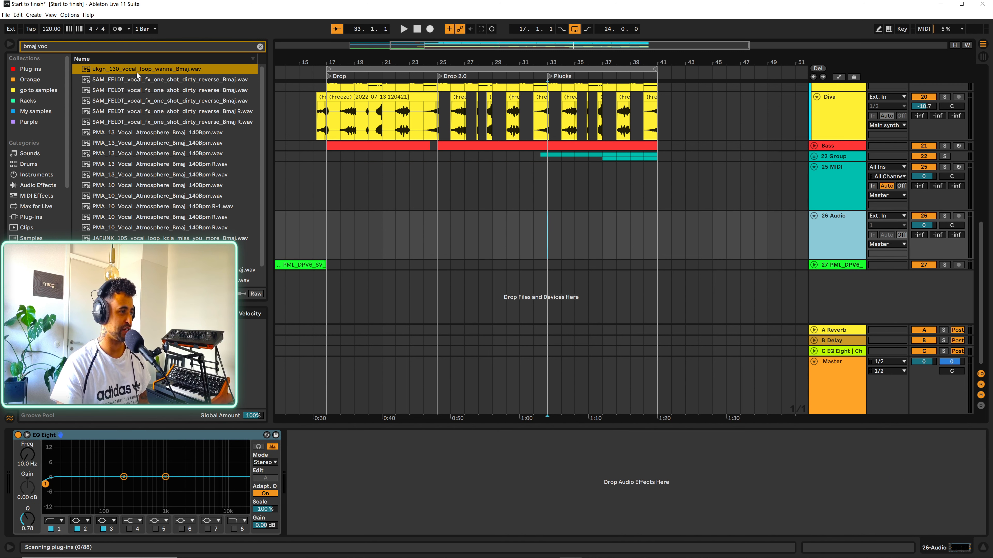
drag(137, 74, 549, 235)
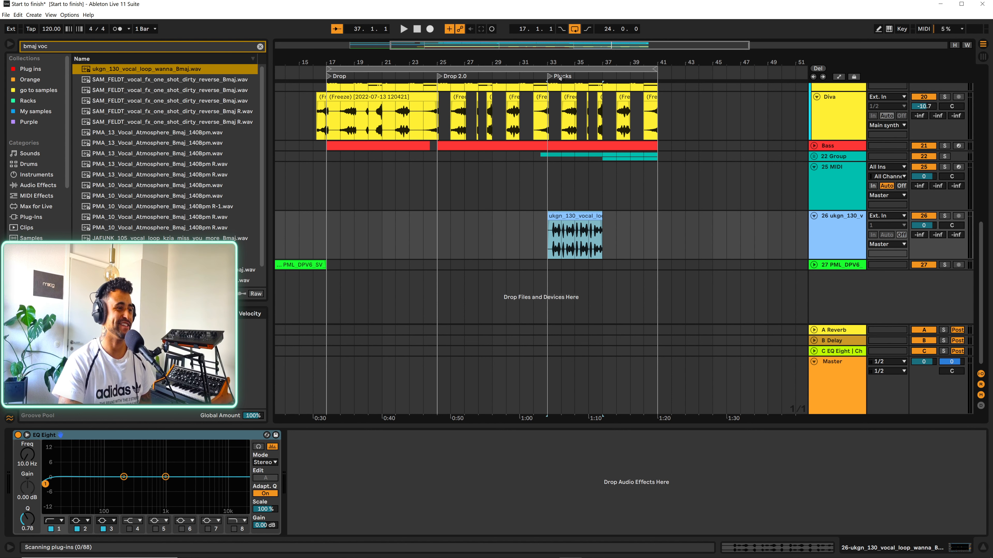
Lower the vocal loop track's volume to -20.8 dB and play it with the other layers from bar 33
drag(564, 61, 554, 115)
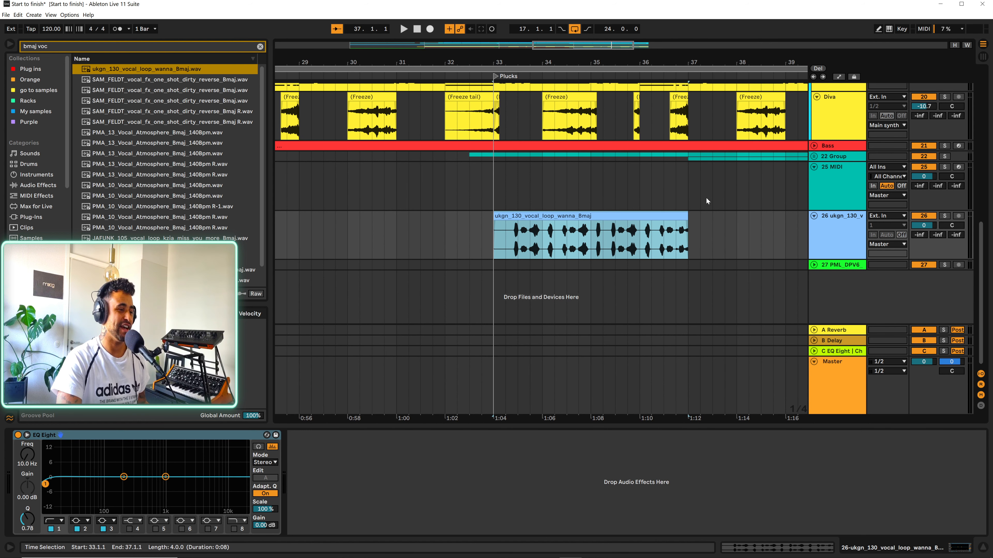
click(760, 231)
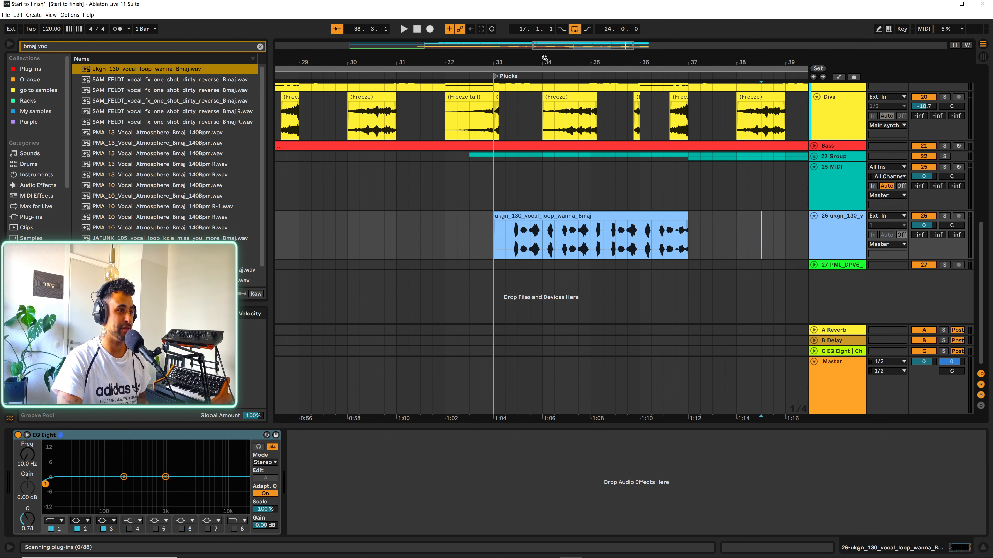
drag(537, 59, 531, 60)
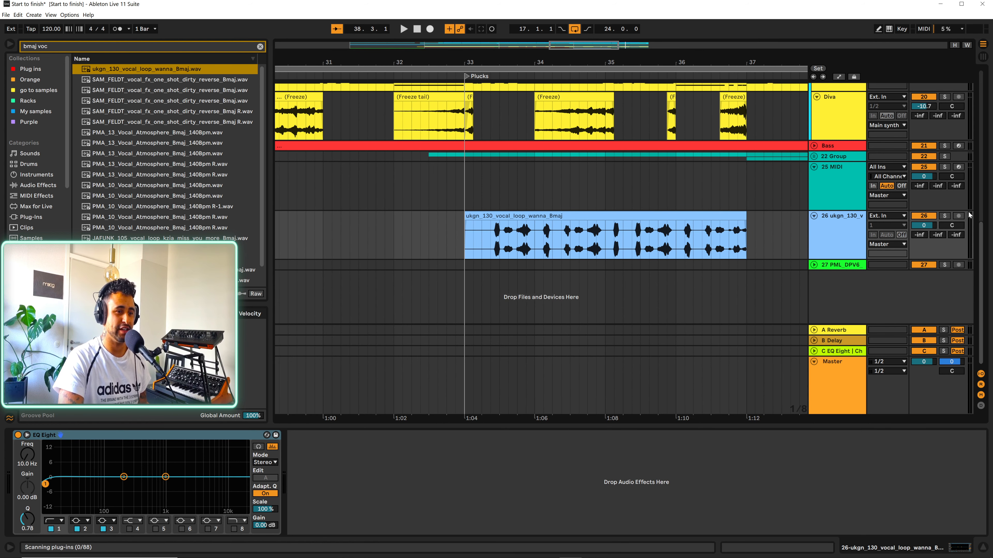
drag(916, 226, 916, 260)
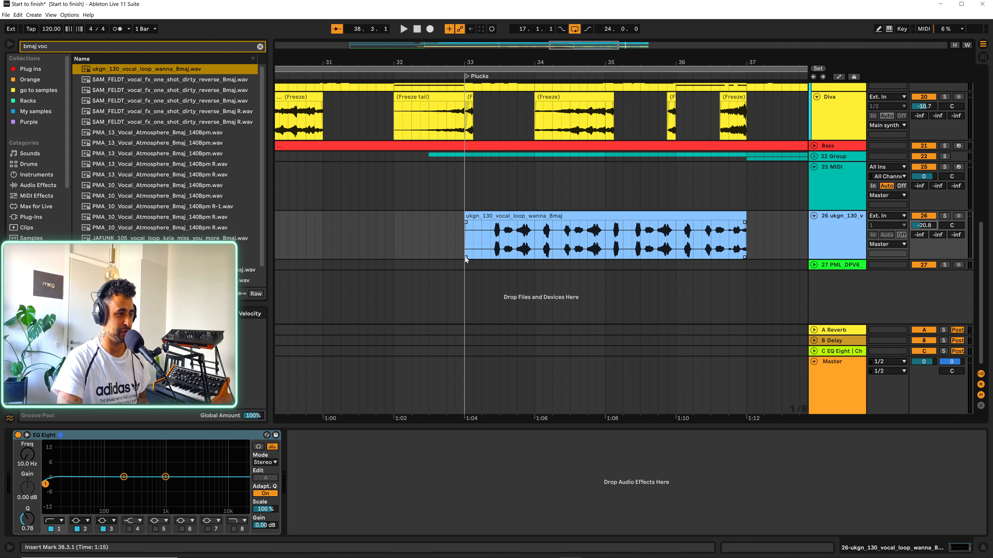
click(479, 241)
key(space)
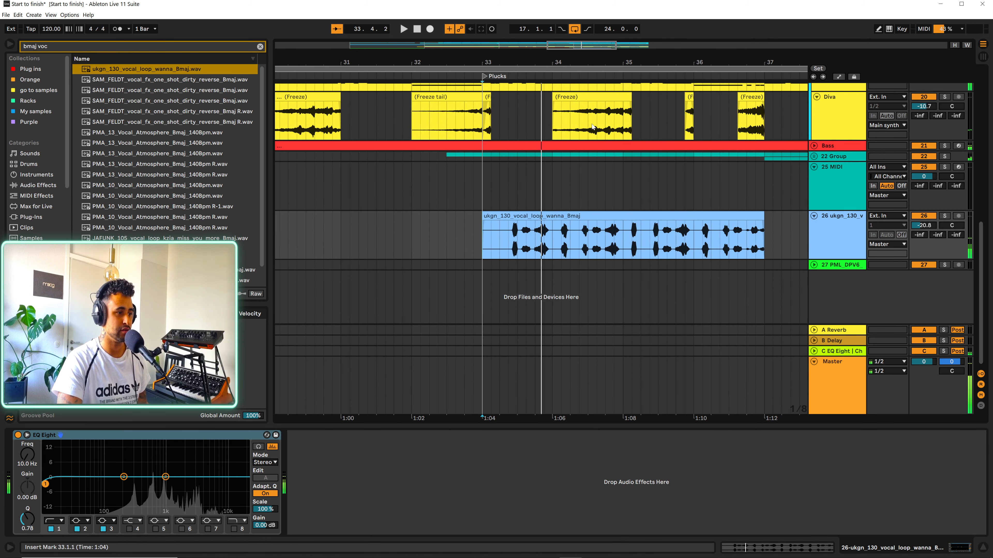
click(696, 242)
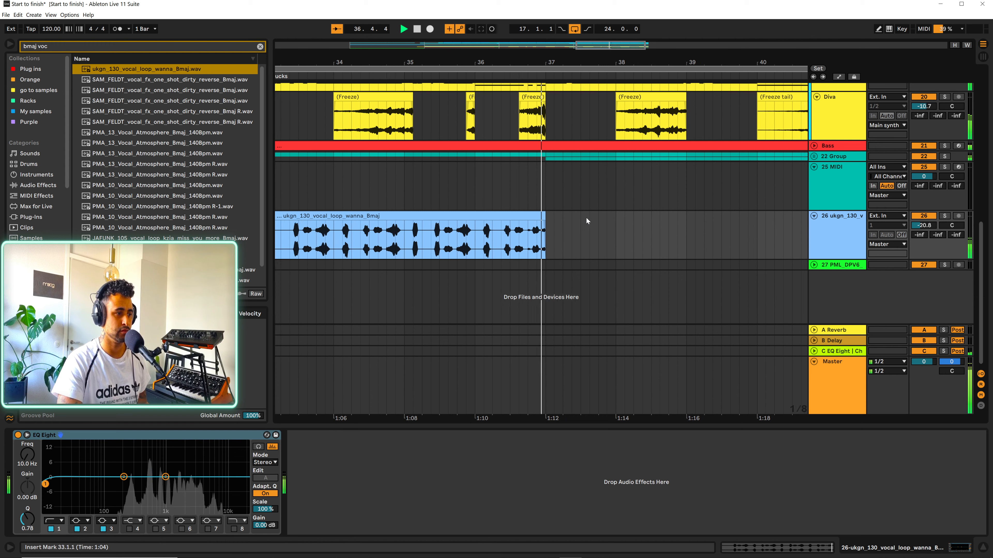
key(space)
Solo the vocal loop track and play the end of its clip from bar 36.4
click(514, 237)
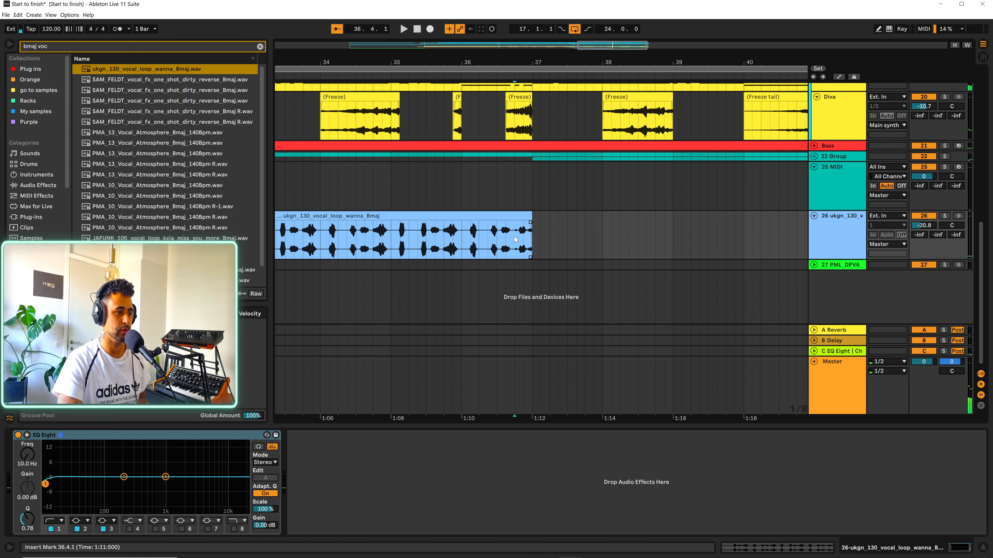
key(s)
key(space)
key(space)
key(space)
key(space)
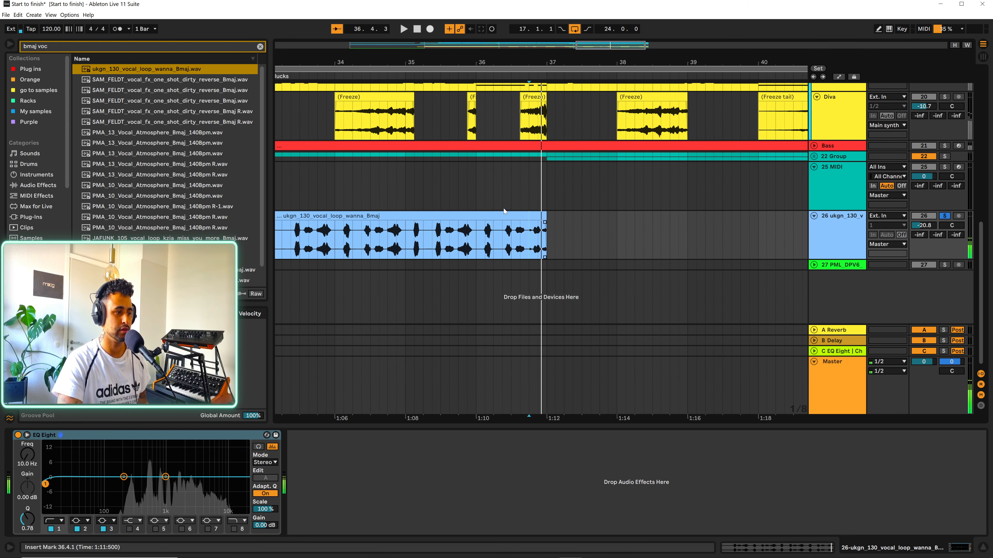
Open the vocal loop clip and turn off its Warp setting
double_click(502, 216)
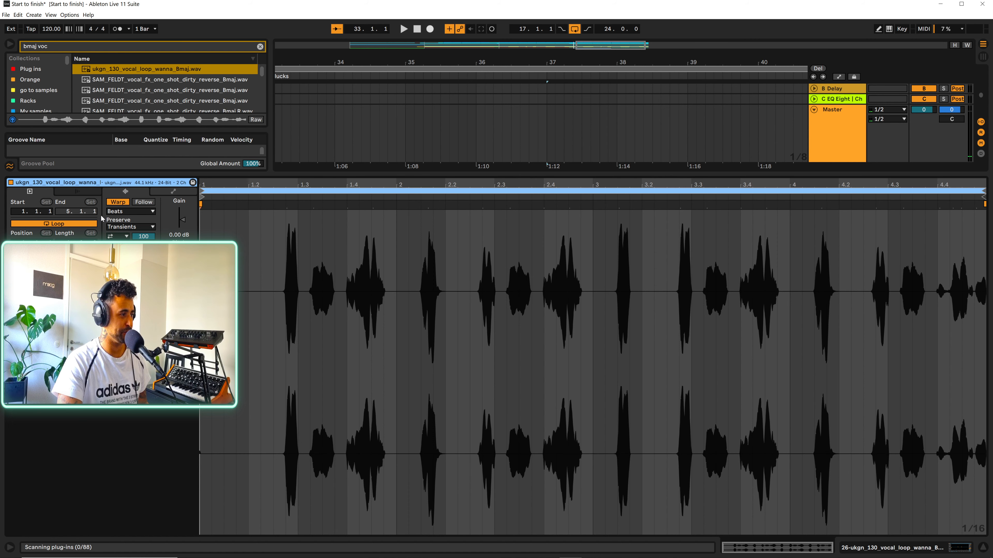
click(125, 203)
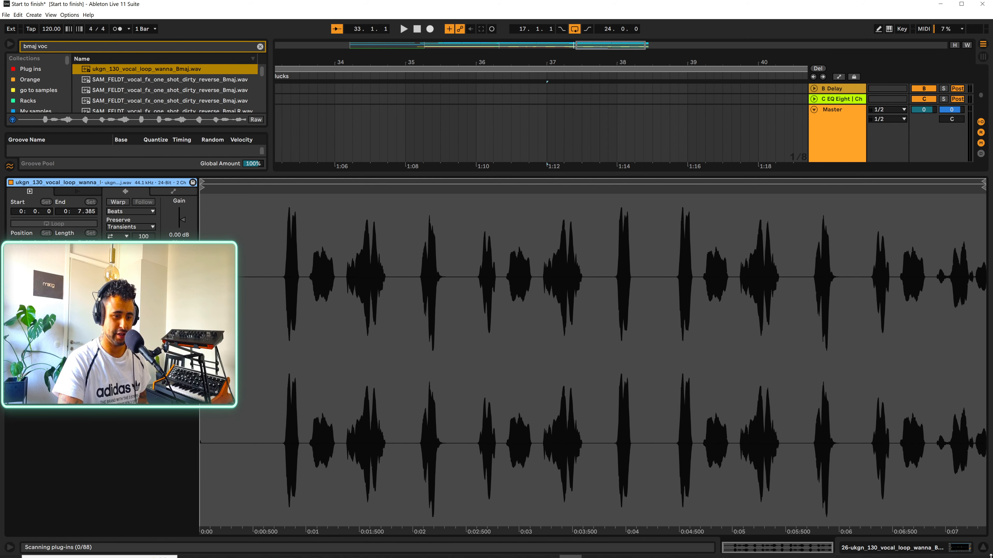
Return to the arrangement and audition the soloed vocal loop from bar 36.1.1
key(ctrl+alt+l)
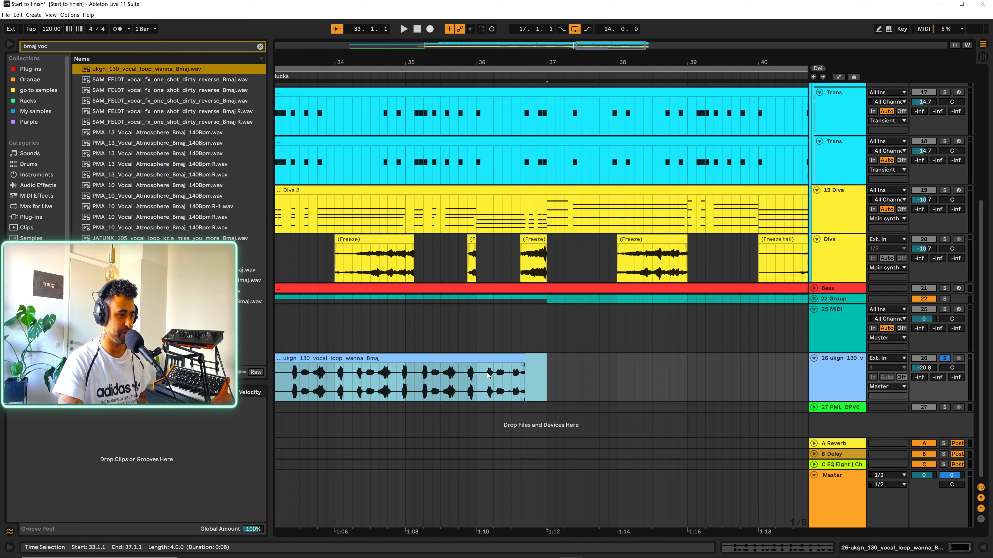
key(space)
click(722, 379)
key(space)
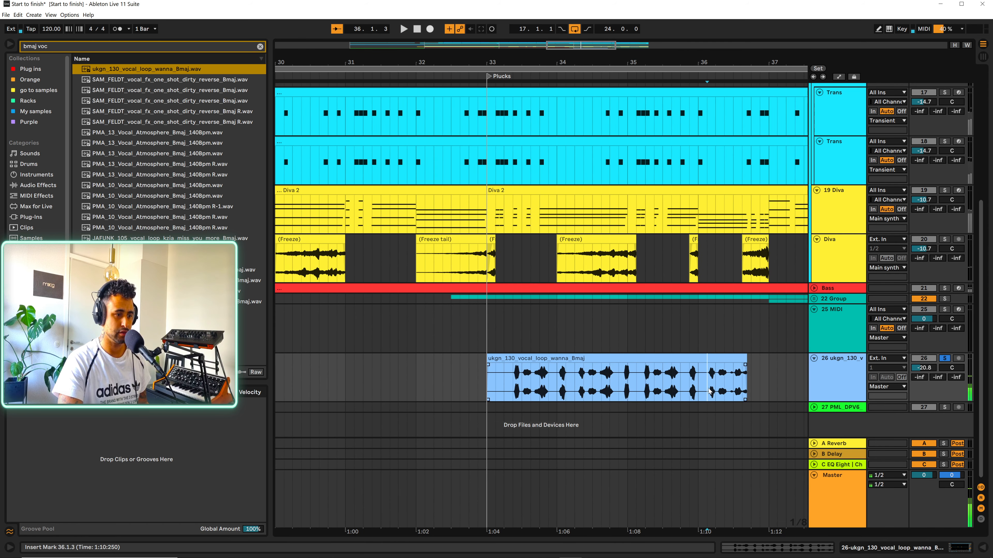
key(space)
key(space)
key(space)
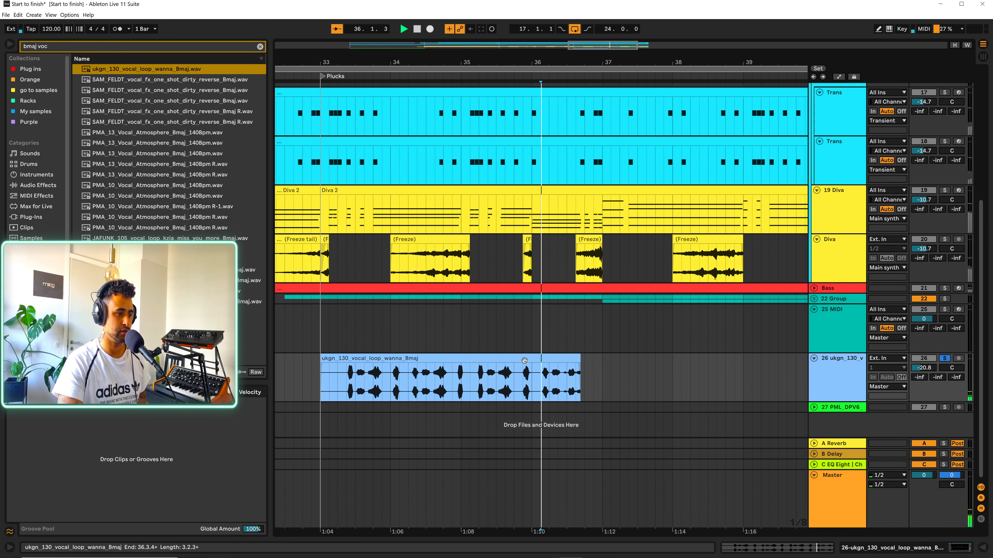
key(space)
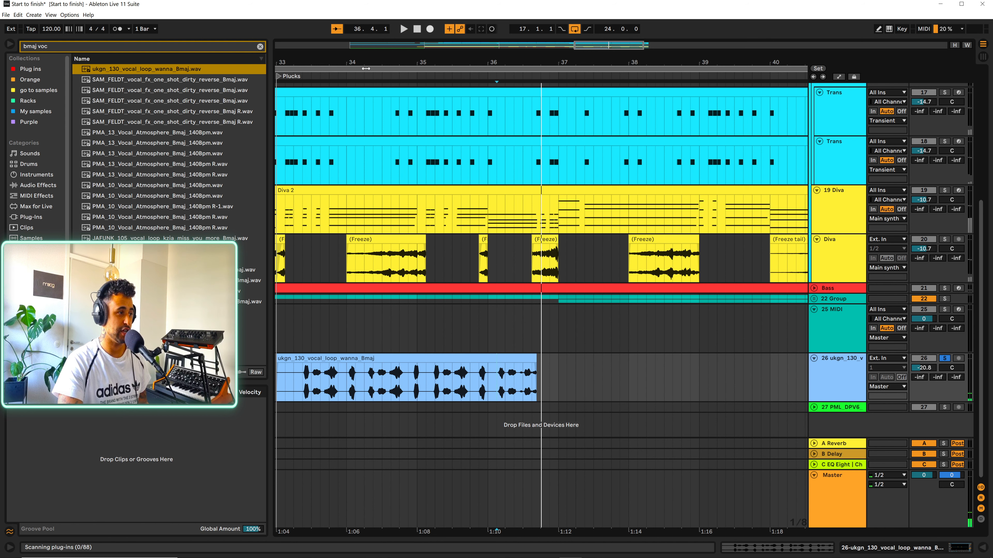
Audition the final phrases of the soloed vocal loop from bar 36.3.3 and again from 36.1.1
drag(332, 61, 527, 80)
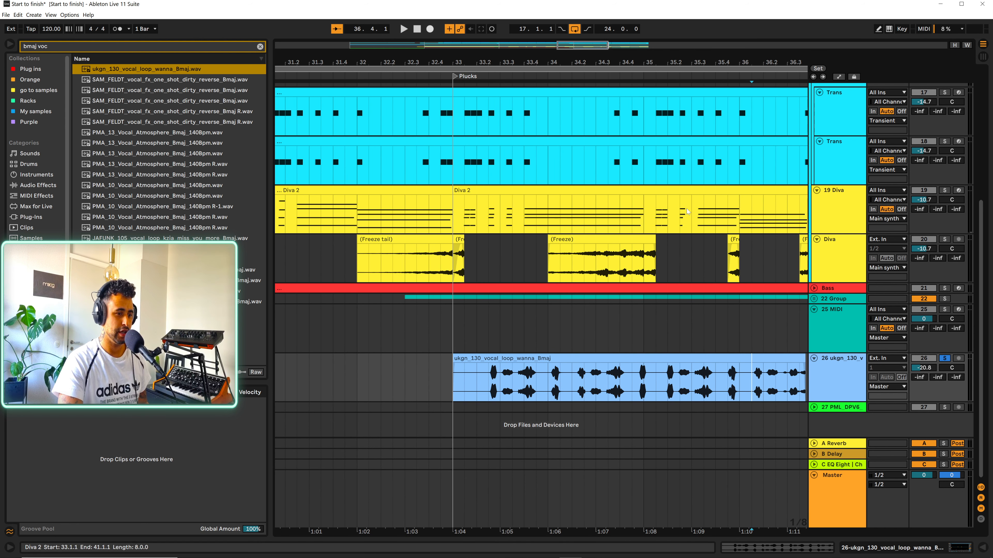
drag(706, 63, 599, 58)
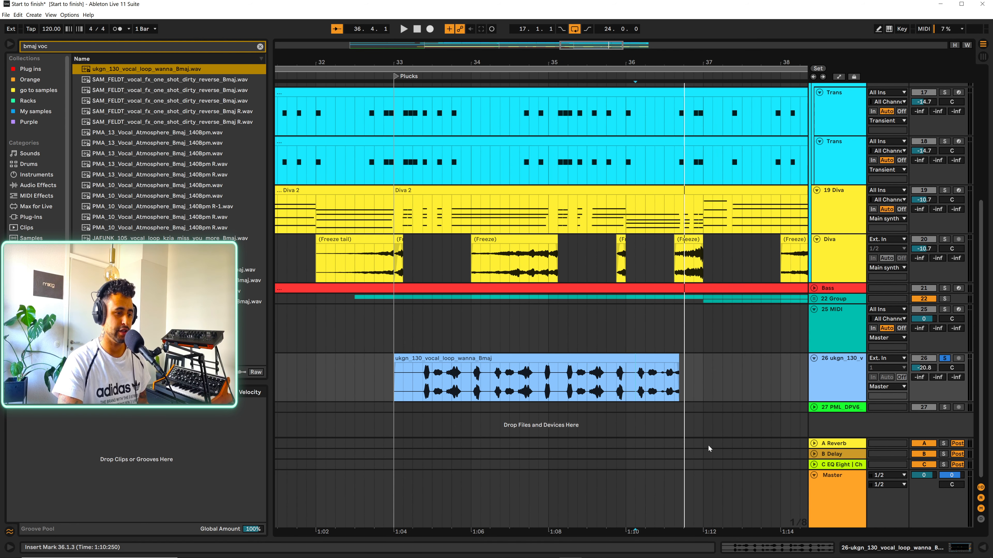
click(674, 394)
key(space)
key(space)
key(space)
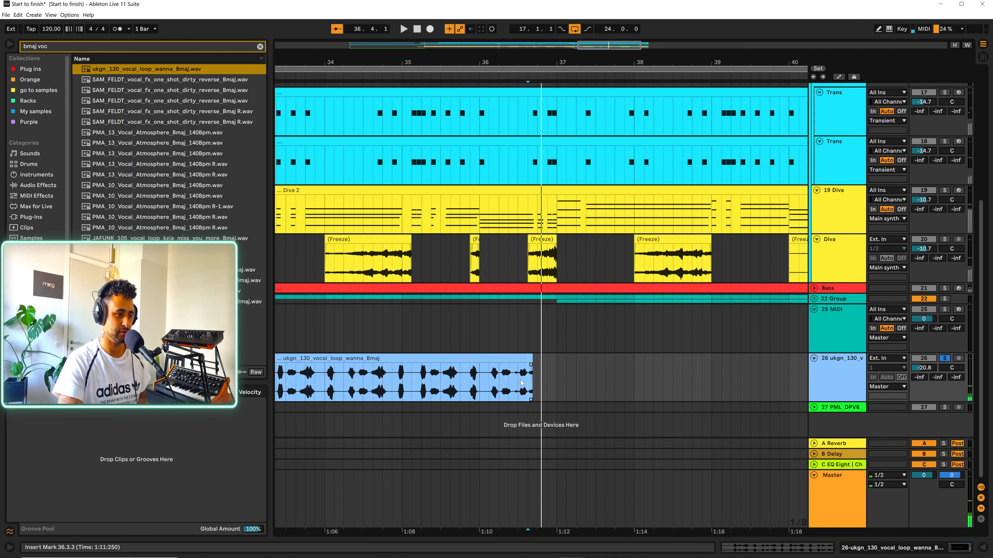
click(498, 387)
key(space)
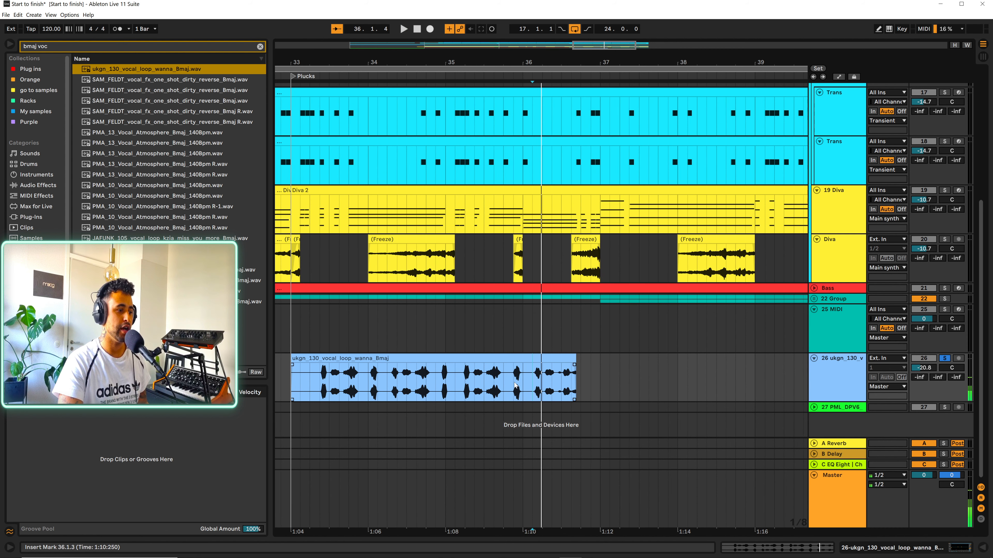
Audition the middle of the vocal loop from bar 35.2.1
click(465, 388)
key(space)
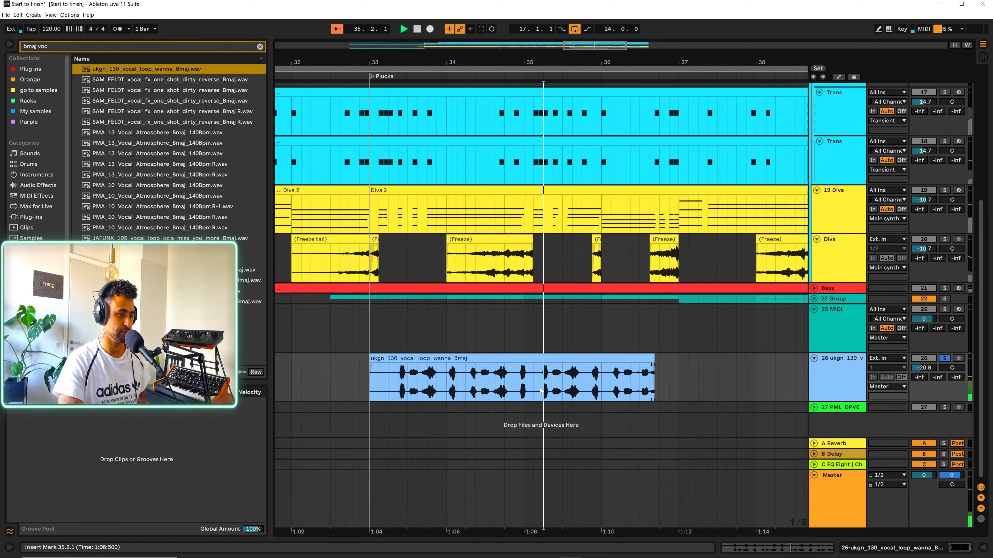
key(space)
key(space)
key(space)
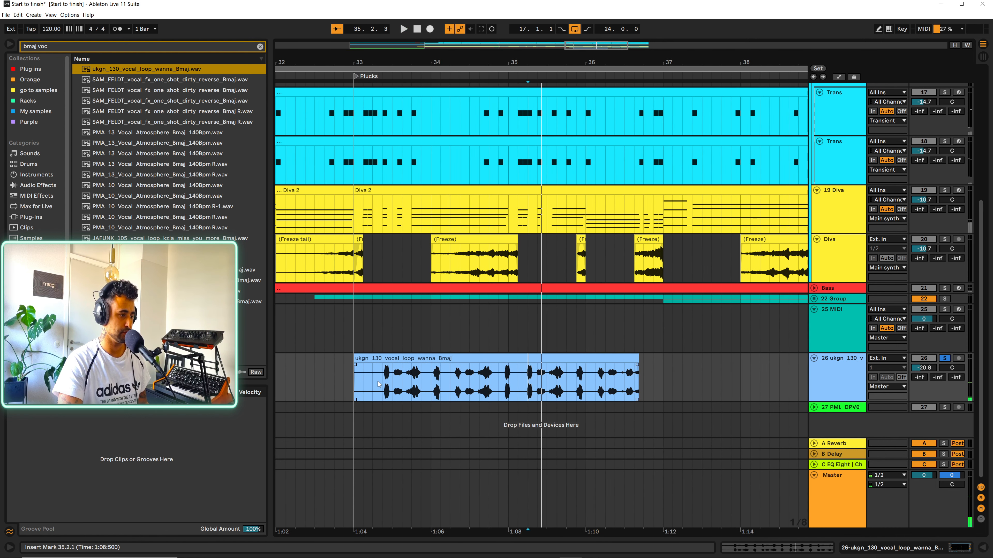
Audition the opening words of the vocal loop from bars 33.2.3 and 33.4.1 to pick a usable word
click(386, 383)
key(space)
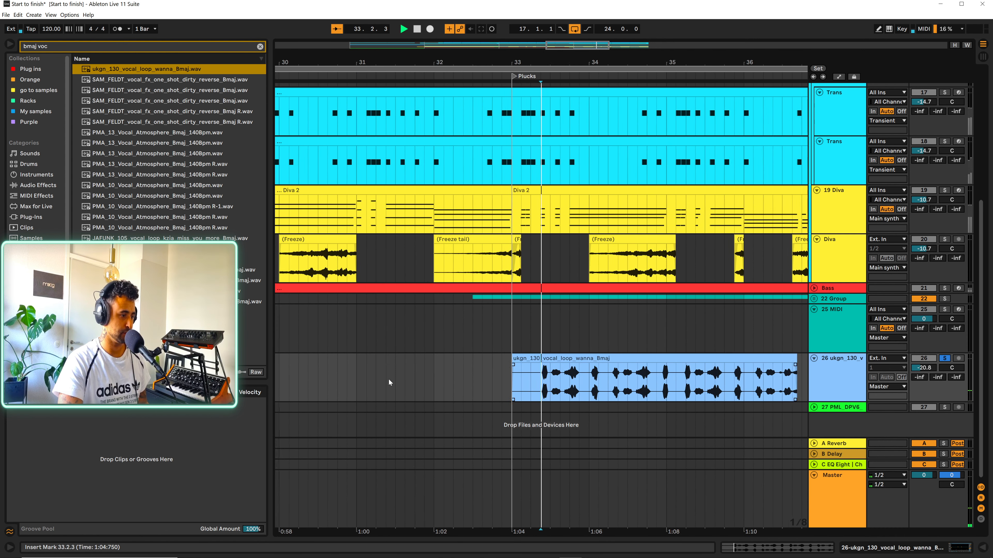
click(528, 381)
key(space)
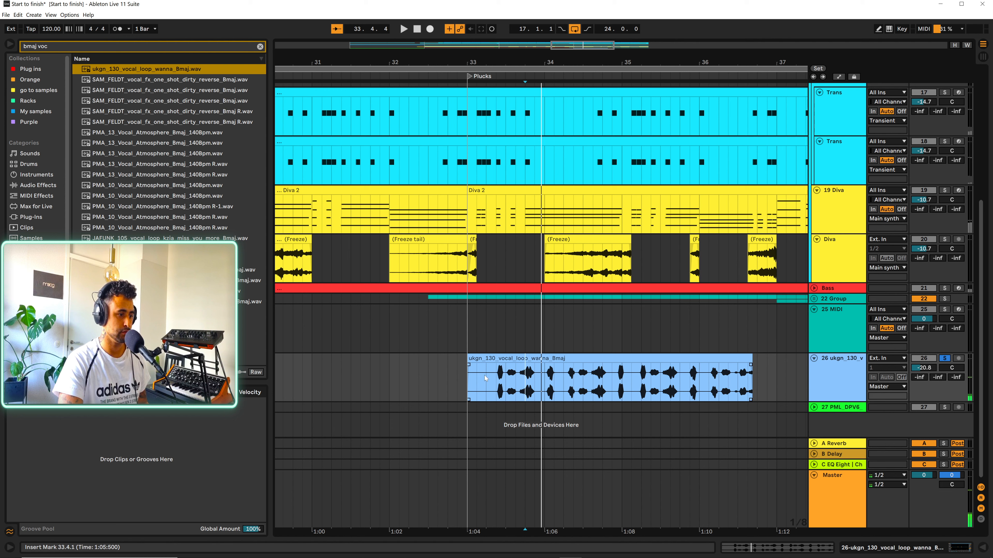
click(495, 374)
key(space)
key(space)
key(space)
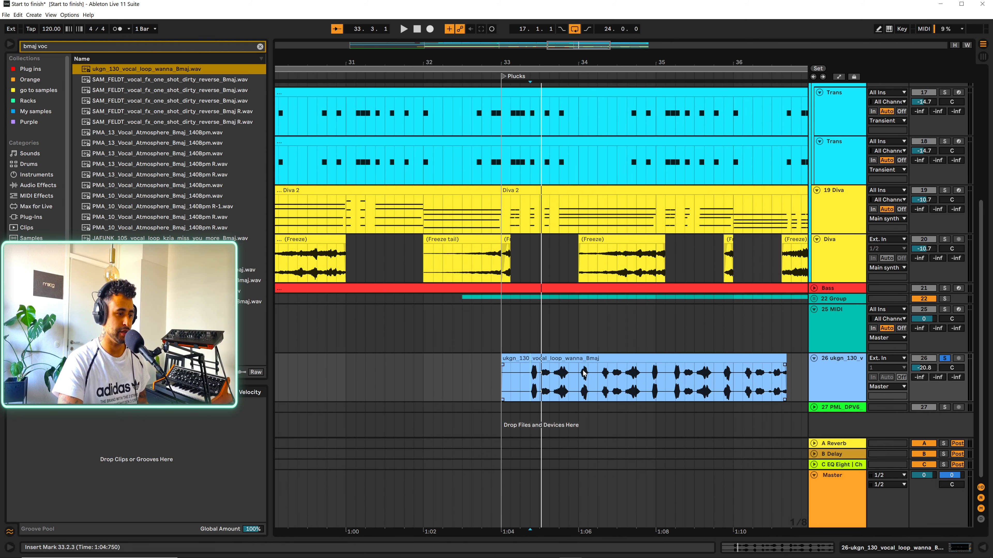
Delete the vocal loop from bar 33.3.1 to 36.4.1, keeping only its first word, and play it unsoloed with the mix
drag(542, 374, 794, 367)
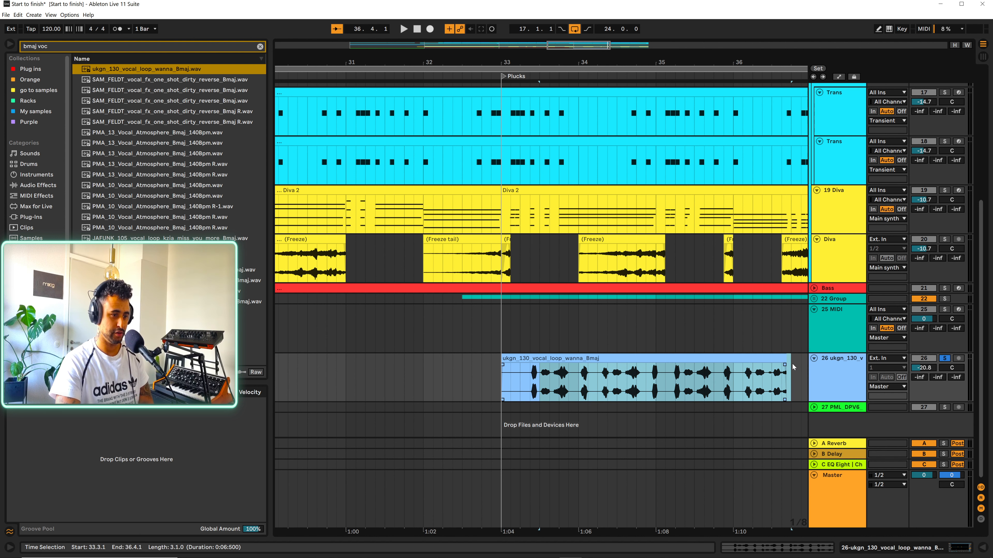
key(Delete)
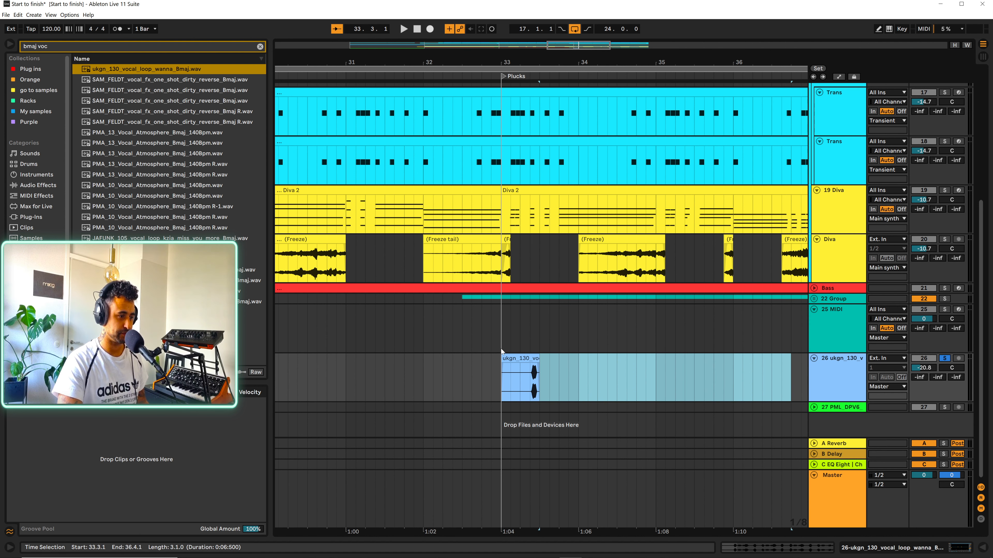
drag(530, 65, 538, 121)
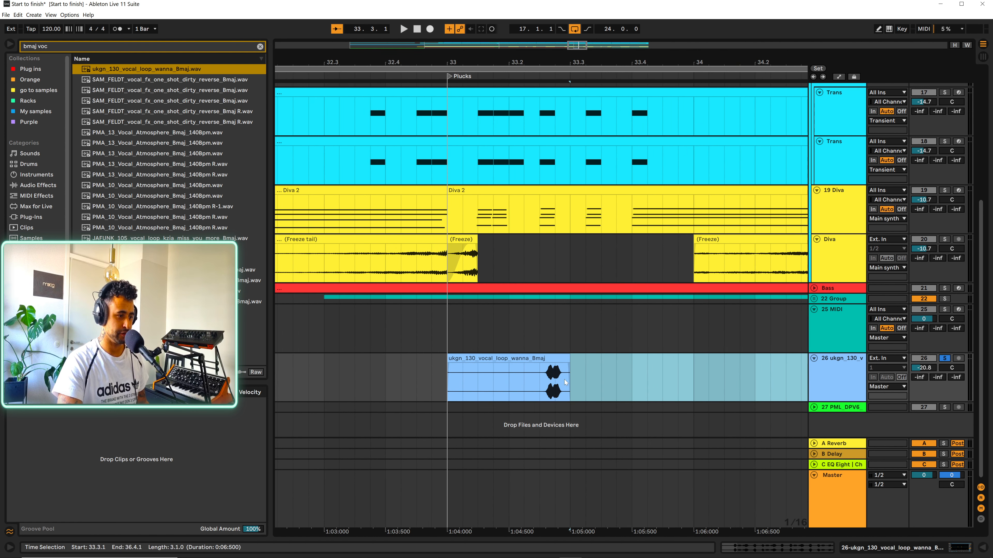
click(454, 374)
key(space)
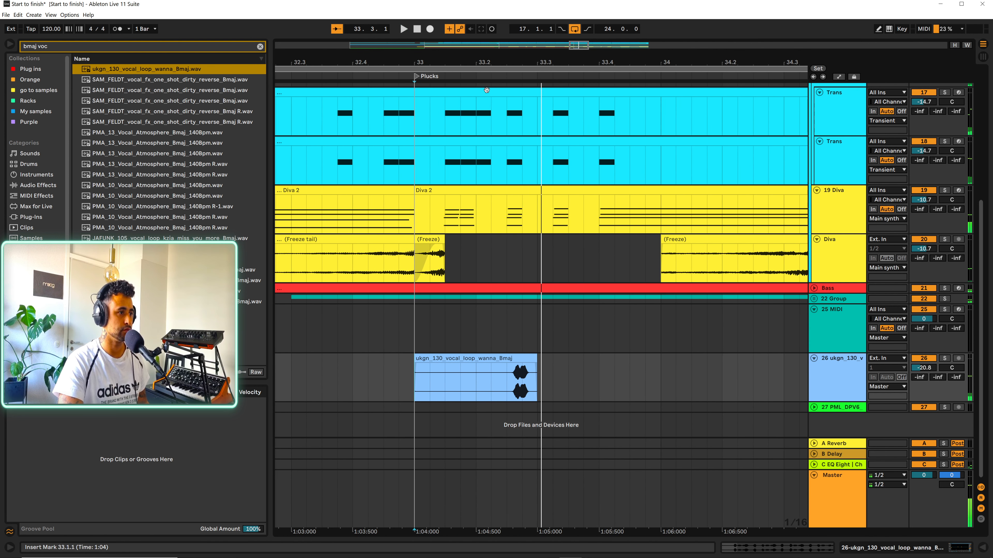
Move the remaining vocal clip about a 1/32 note earlier and play it with the mix
key(plus)
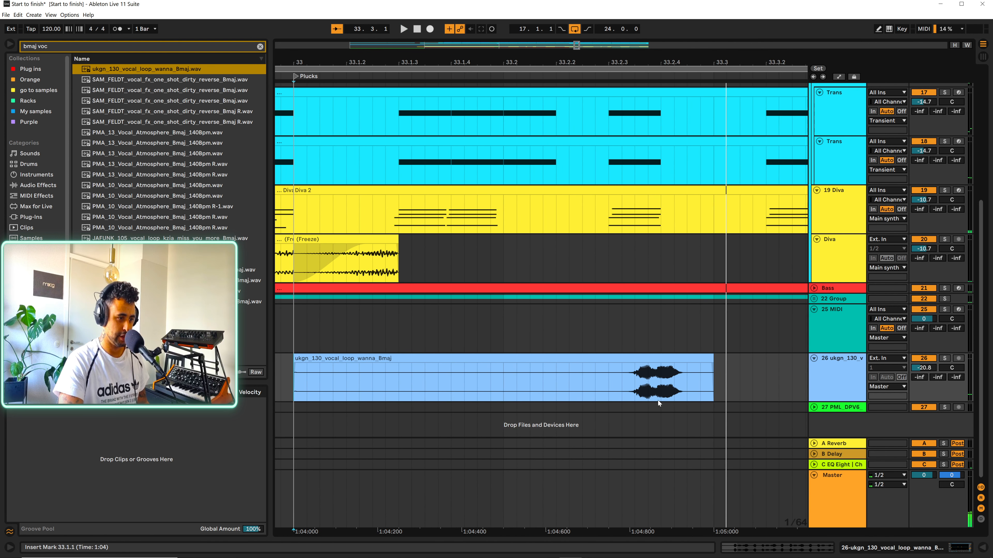
click(616, 358)
drag(615, 364, 589, 363)
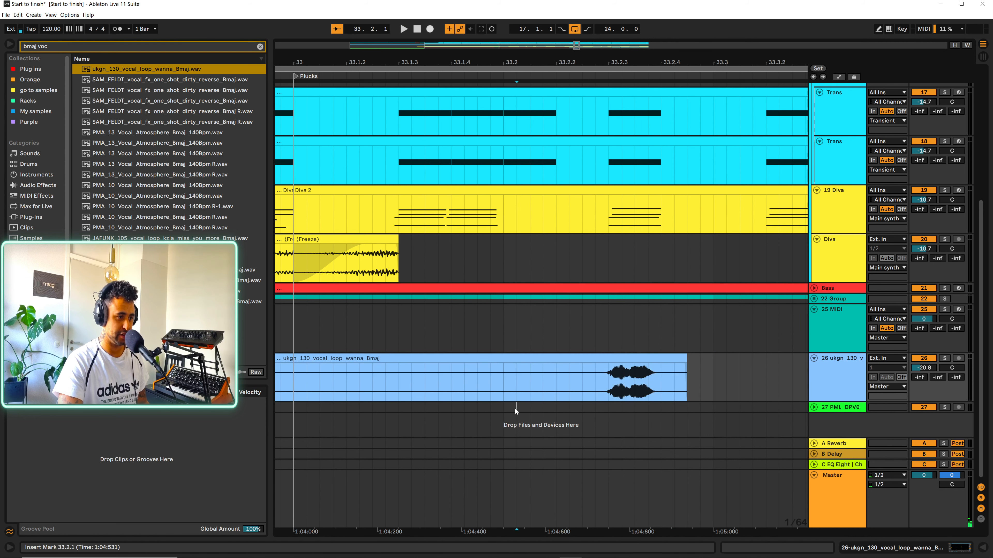
click(516, 407)
key(space)
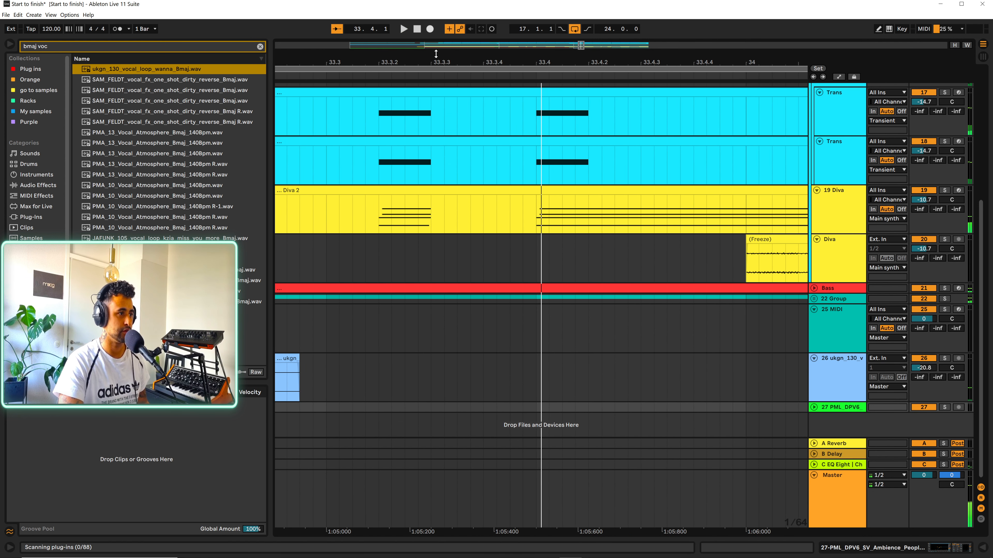
Trim the silence off the beginning of the vocal clip so it starts at bar 33.2.1
key(minus)
key(minus)
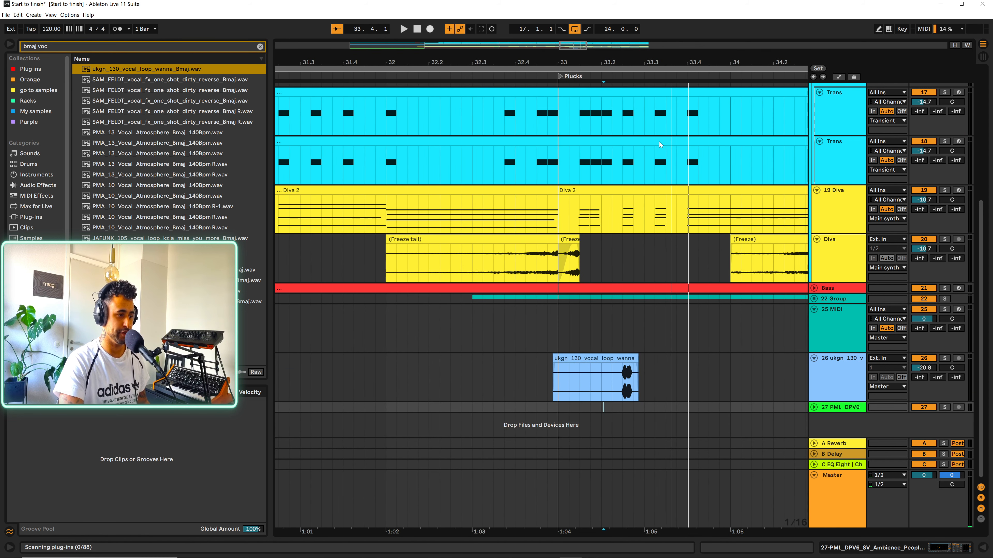
key(space)
drag(553, 364, 602, 363)
Open the trimmed vocal clip, turn on Warp and set its warp mode to Pro
double_click(620, 358)
click(127, 212)
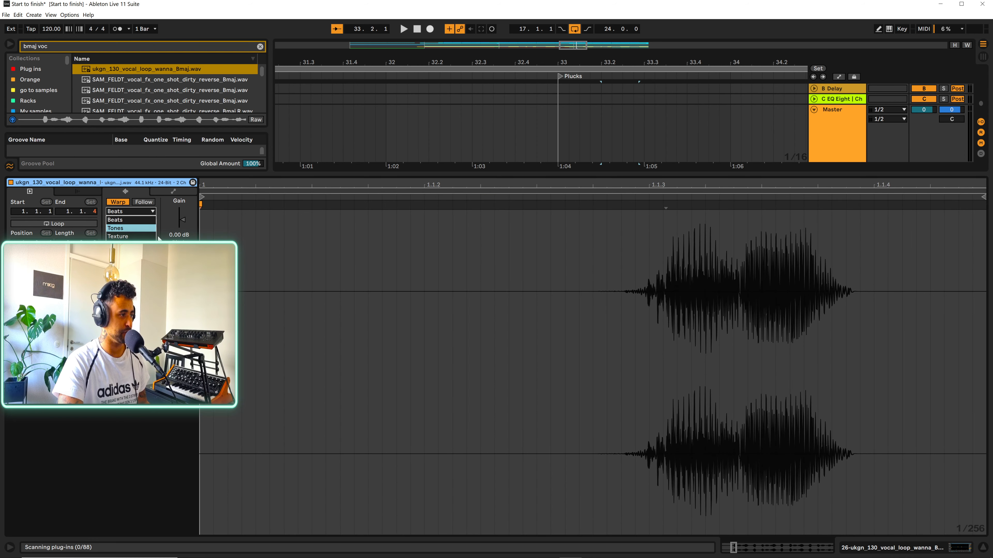
click(125, 261)
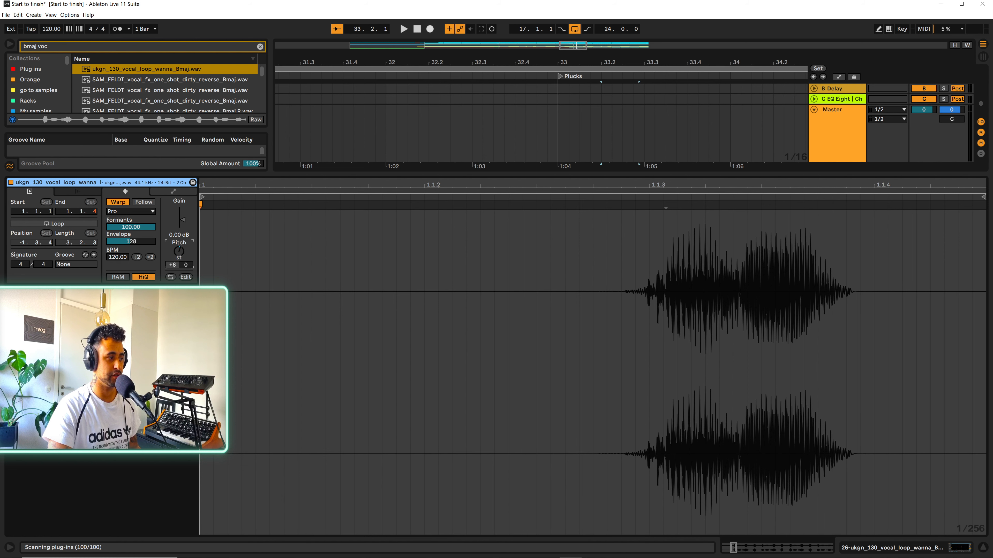
Compare different transpositions of the vocal clip during playback and set its pitch to -5 semitones
scroll(179, 252, up, 1)
key(space)
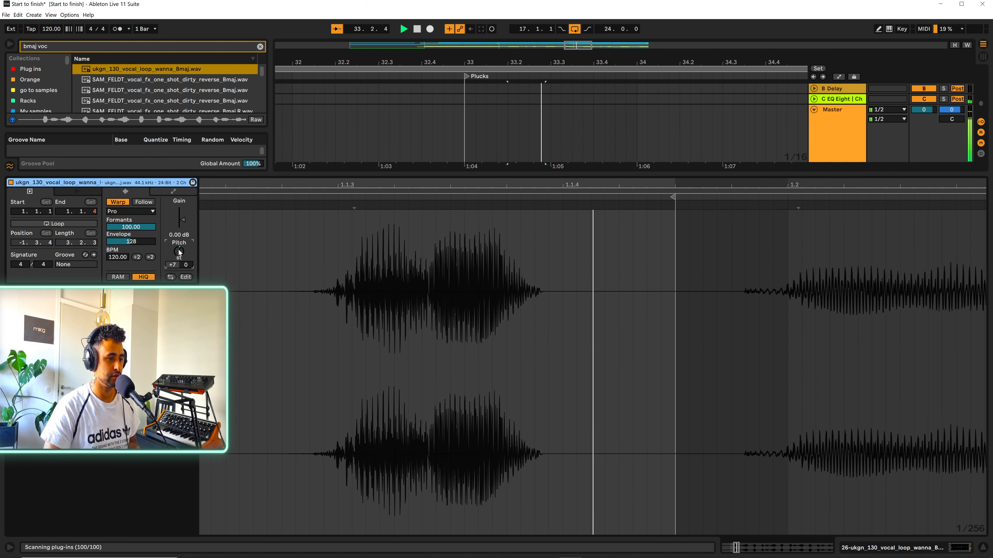
scroll(178, 250, down, 5)
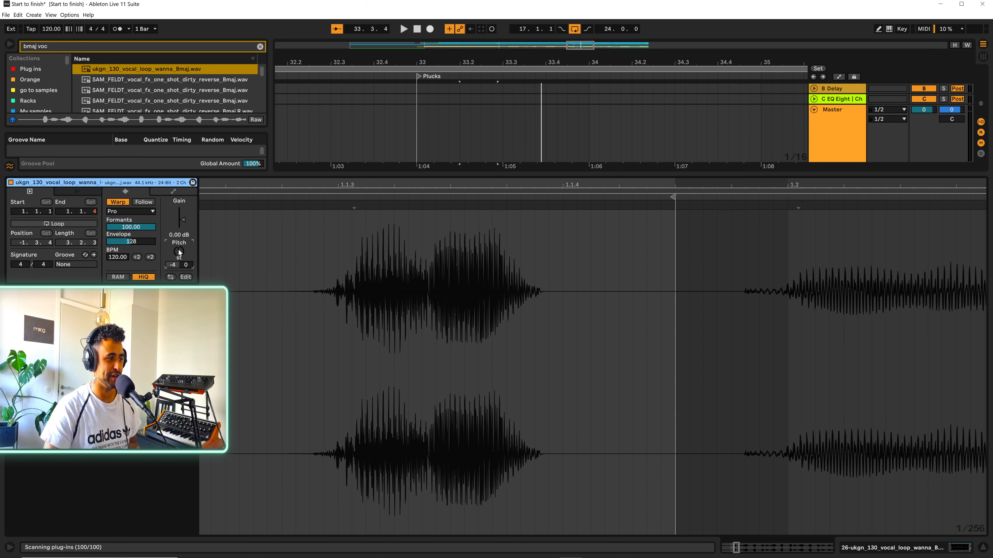
scroll(178, 250, down, 1)
key(space)
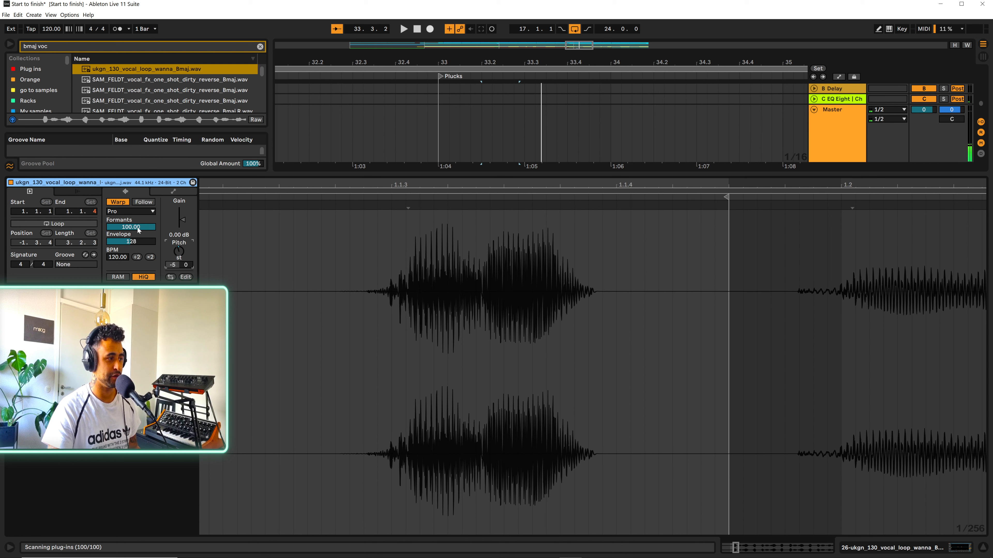
Set the vocal clip's Formants to 0 and play it with the mix
drag(138, 229, 144, 231)
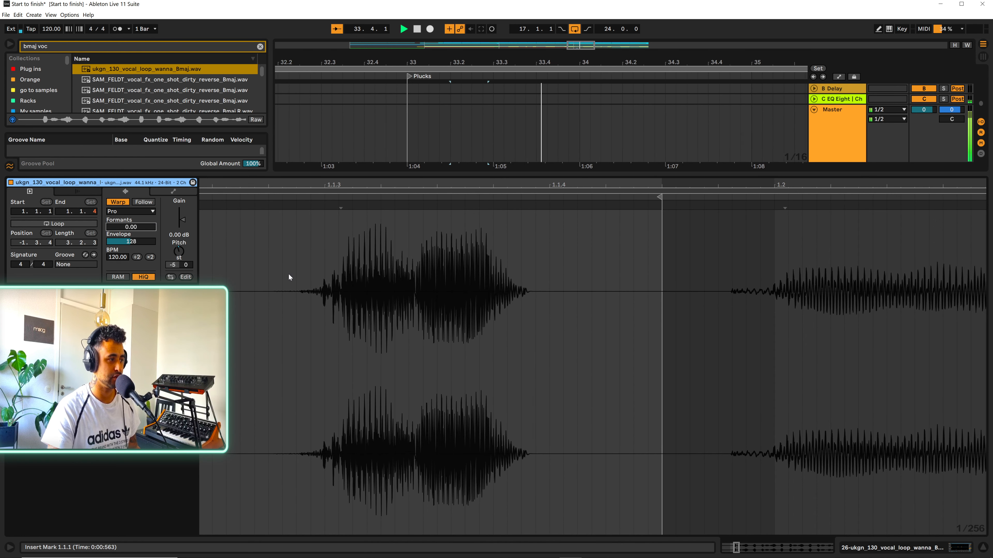
key(space)
key(space)
key(space)
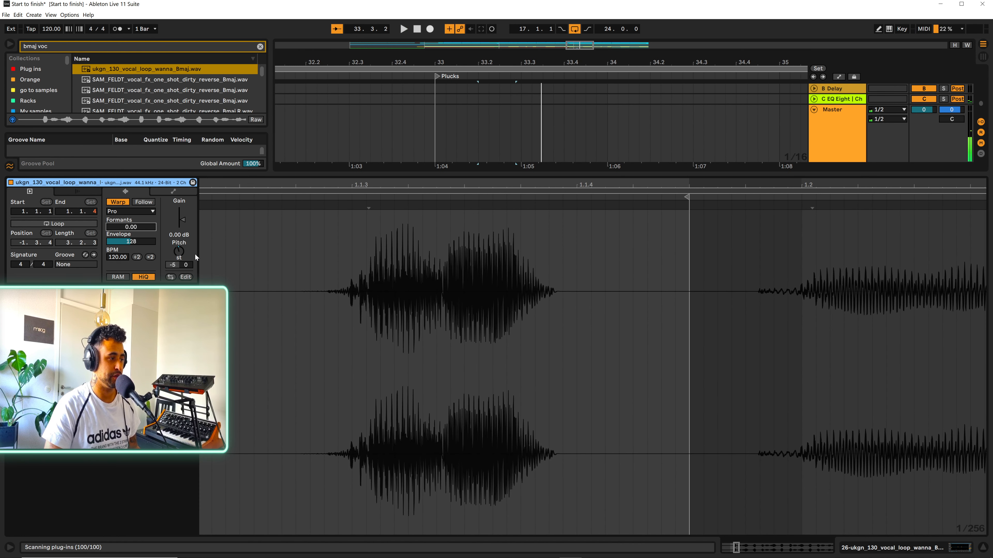
key(space)
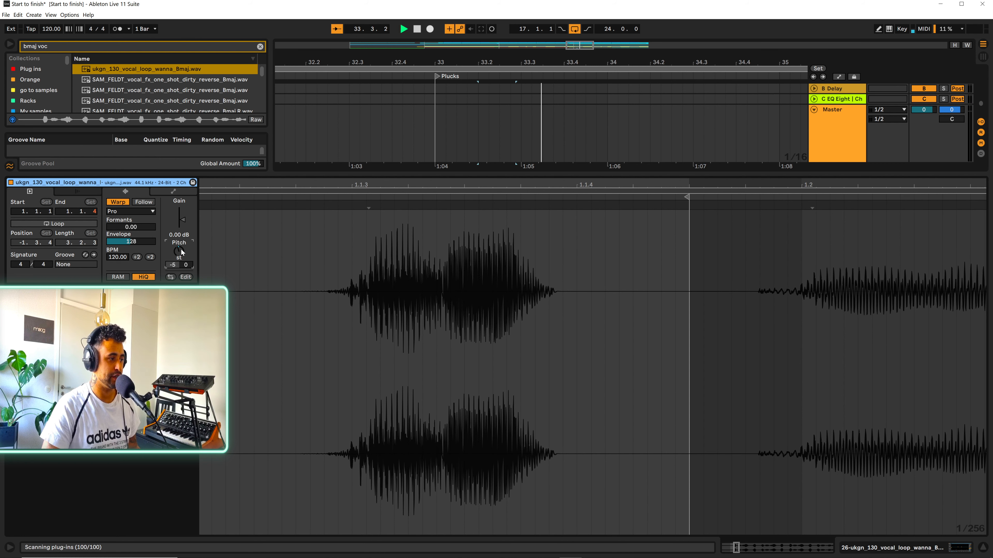
Try a lower pitch for the vocal clip during playback
key(space)
key(Down)
key(Down)
key(space)
key(Up)
key(Up)
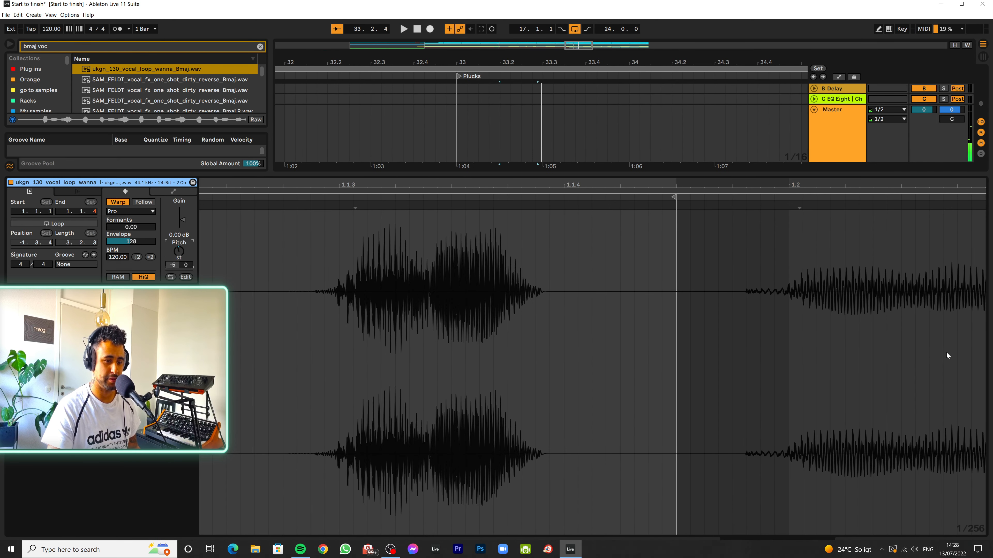
Lower the vocal track's volume to -24.4 dB and add the Echo effect to it
click(982, 548)
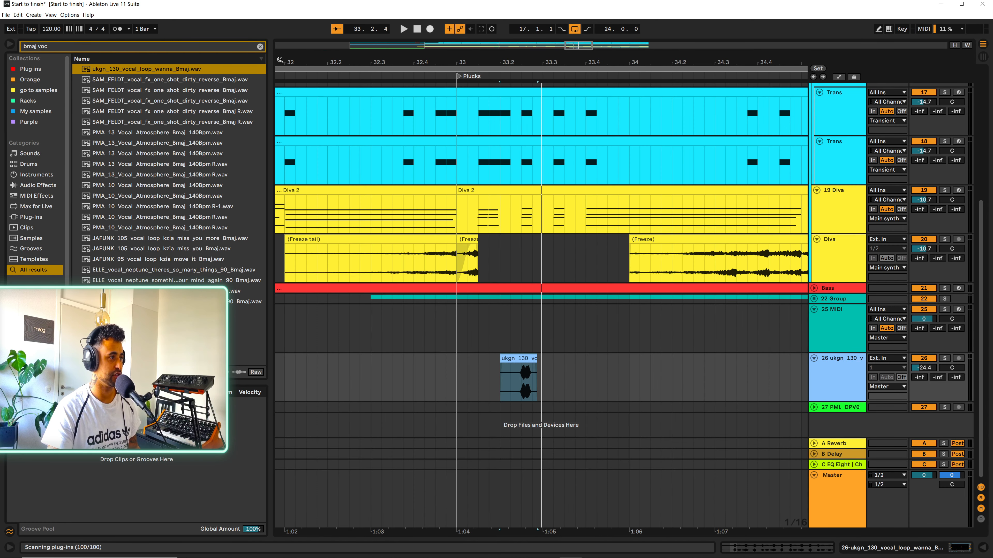
click(260, 47)
text(echo)
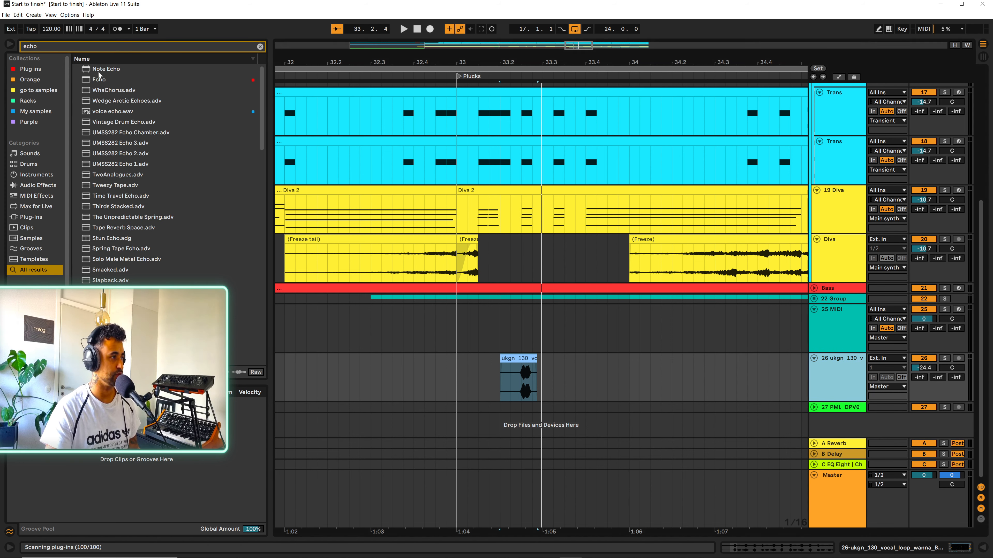
double_click(110, 80)
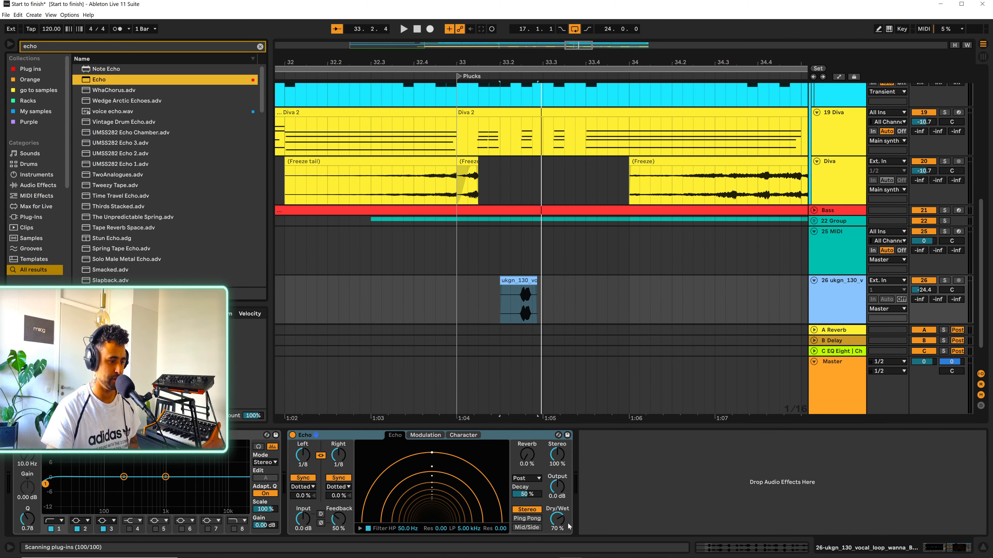
Set Echo's Reverb to 43%, Feedback to 44% and Dry/Wet to 43%, and play the vocal with the mix
drag(529, 454, 528, 434)
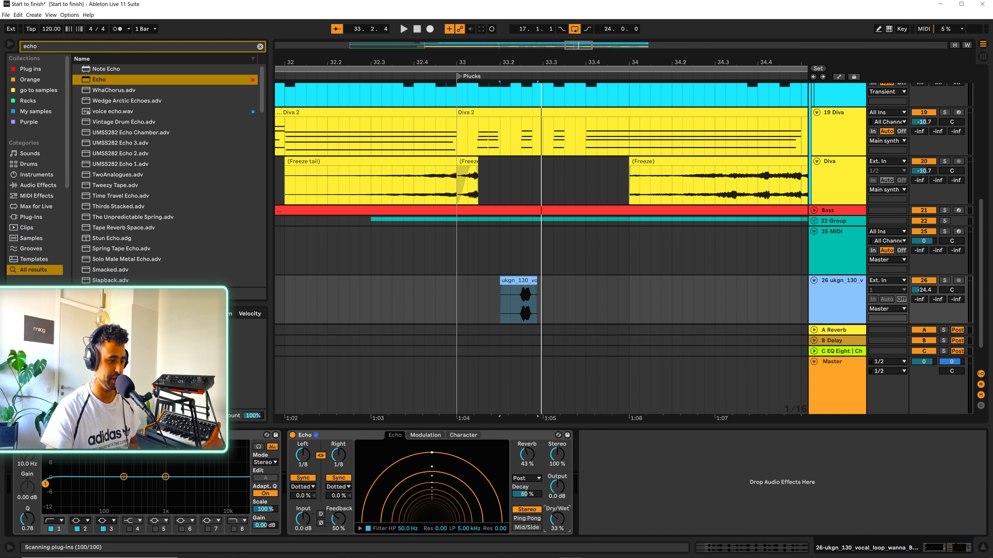
key(space)
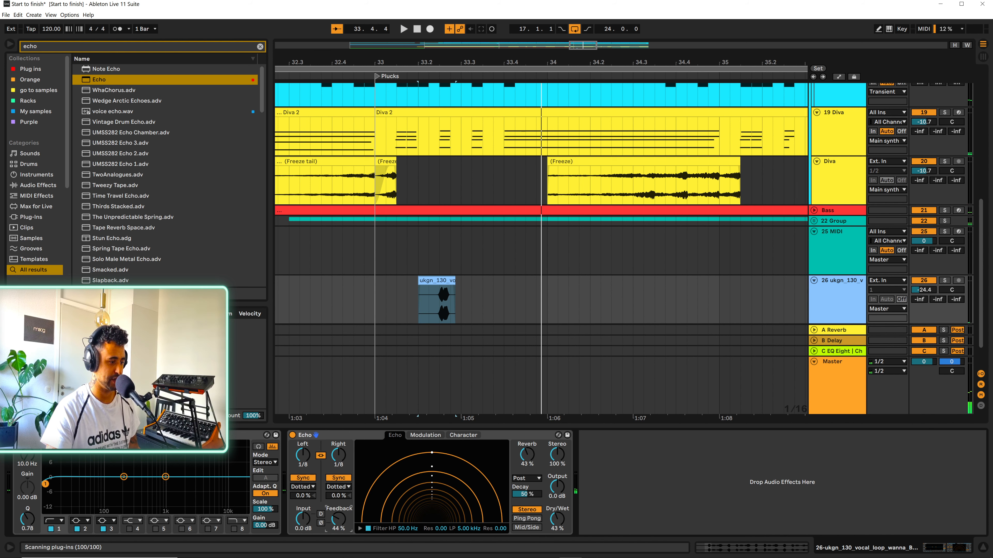
Reset the vocal clip's pitch to 0 st and play the transition into bar 33 with the mix
key(space)
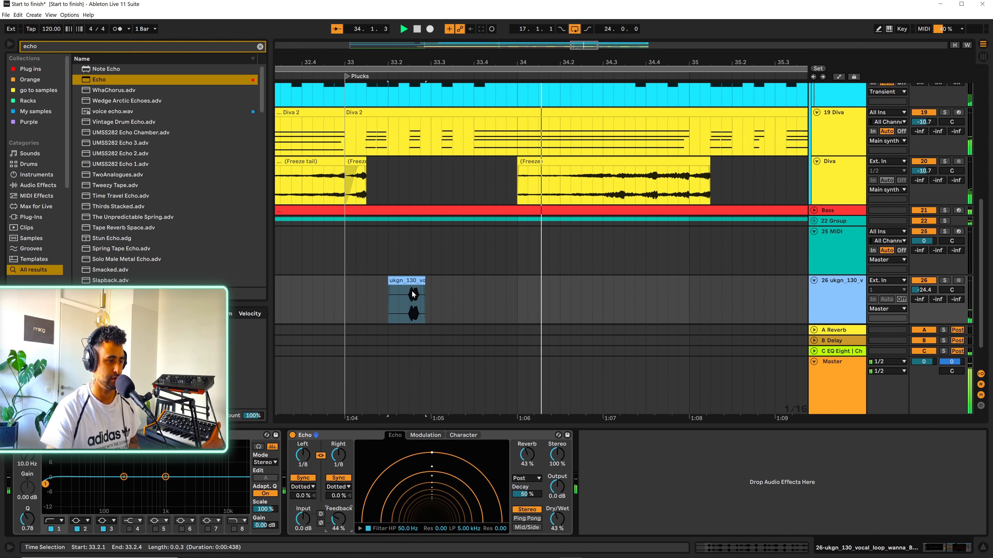
double_click(412, 294)
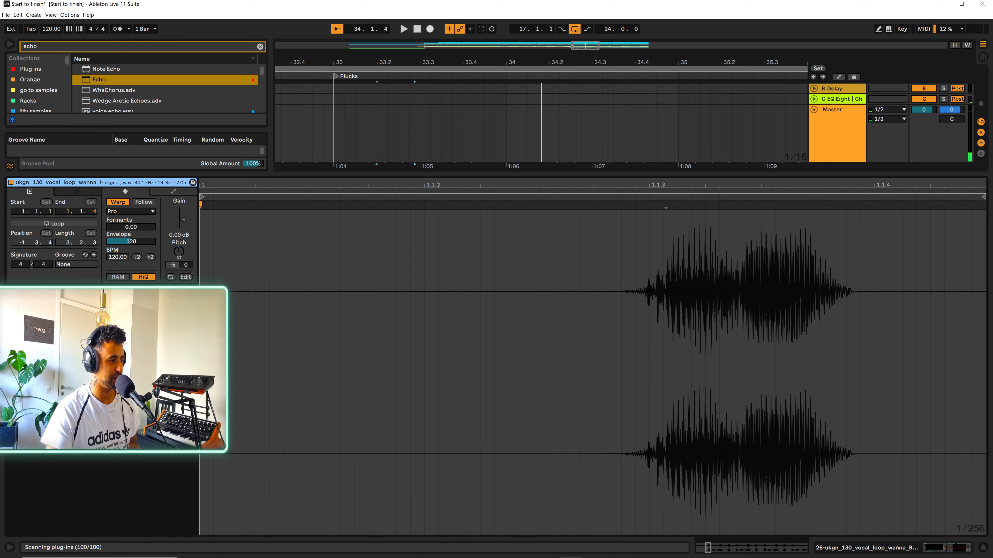
key(space)
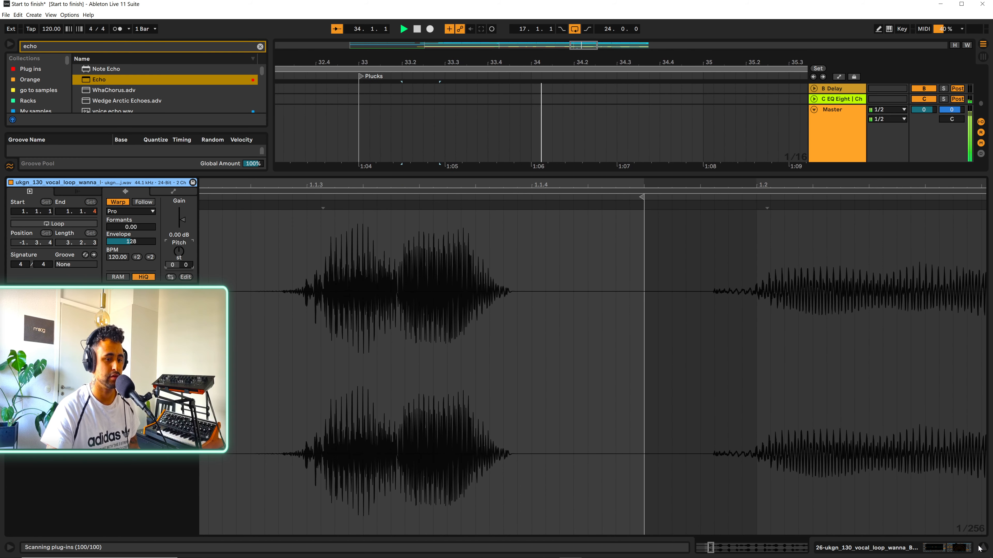
click(981, 548)
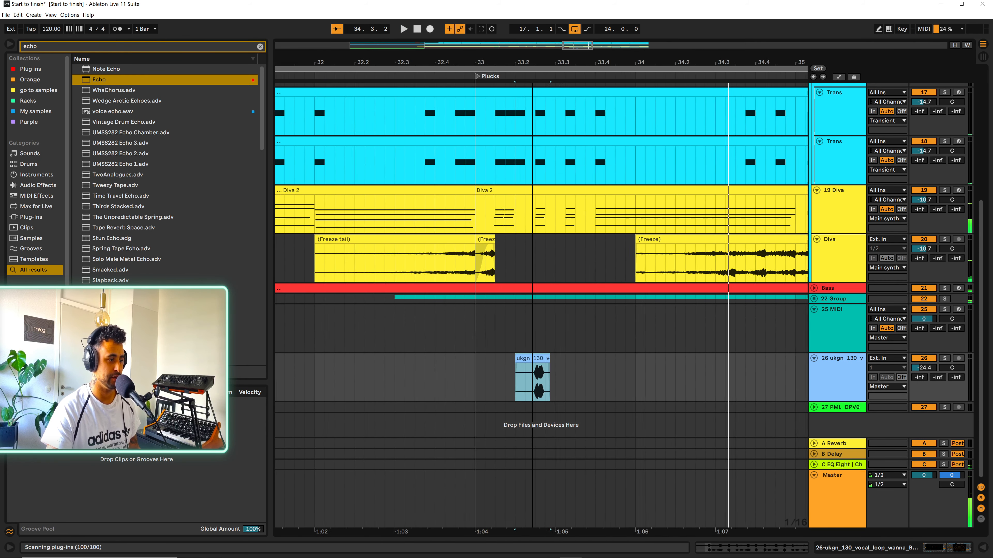
drag(532, 62, 563, 39)
click(533, 344)
key(space)
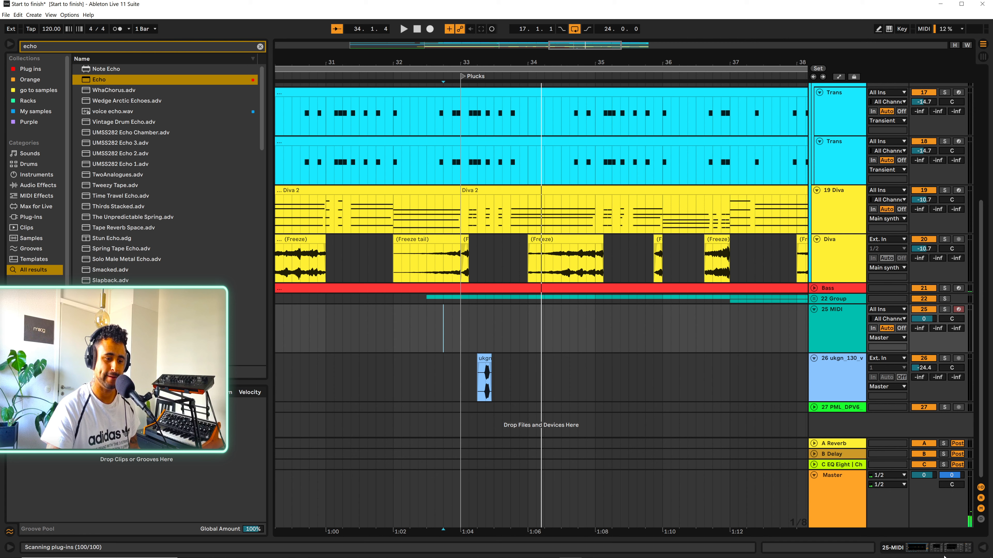
Set the vocal track's Echo Reverb to 56% and Feedback to 33%, and play it with the mix
click(940, 549)
scroll(856, 324, down, 5)
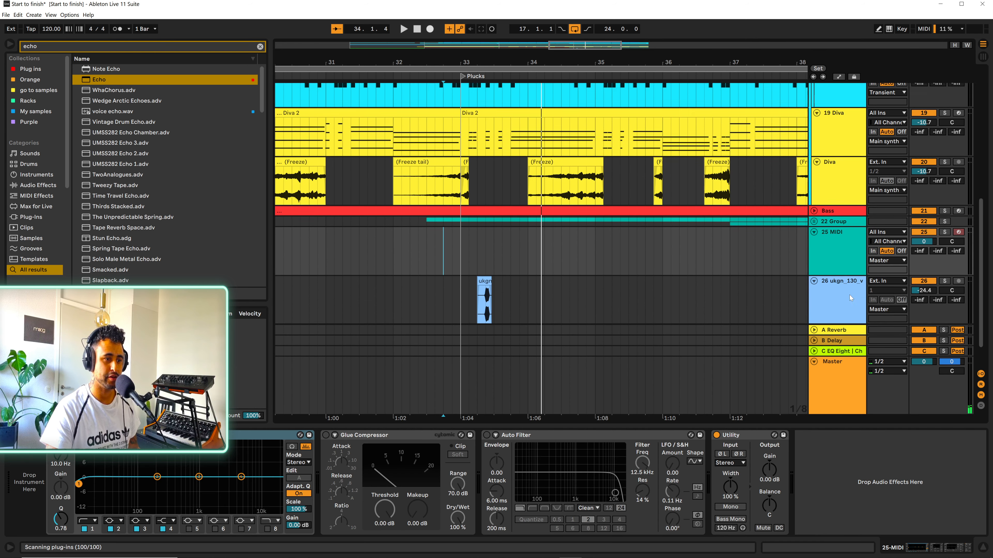
click(819, 280)
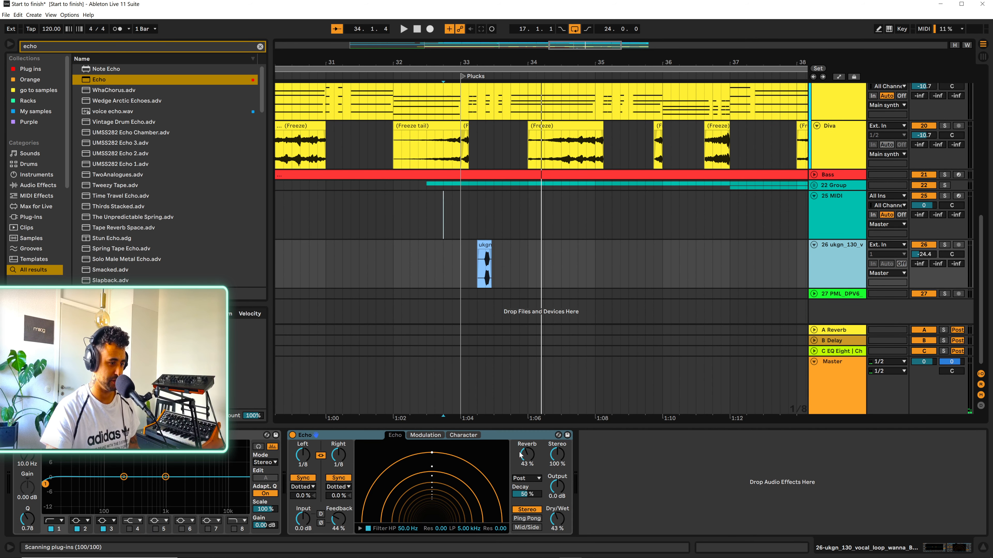
click(527, 458)
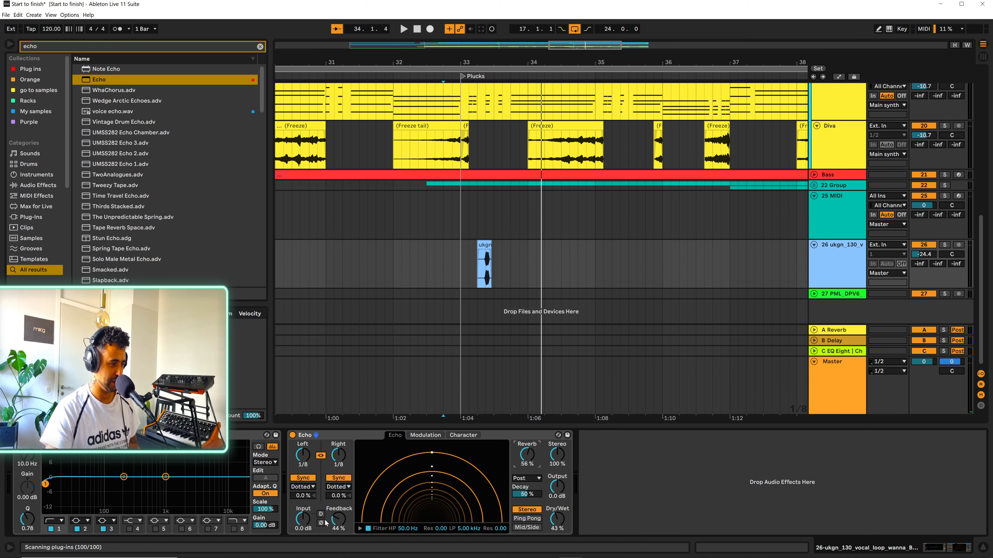
key(space)
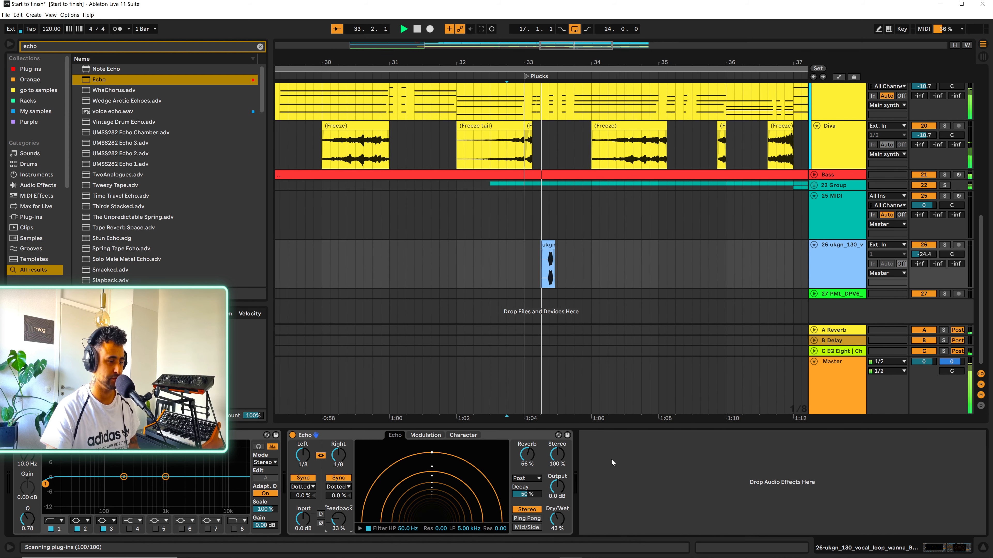
Move the vocal clip to start at 33.1.1 and play it with the mix from before the Plucks marker
drag(521, 59, 521, 153)
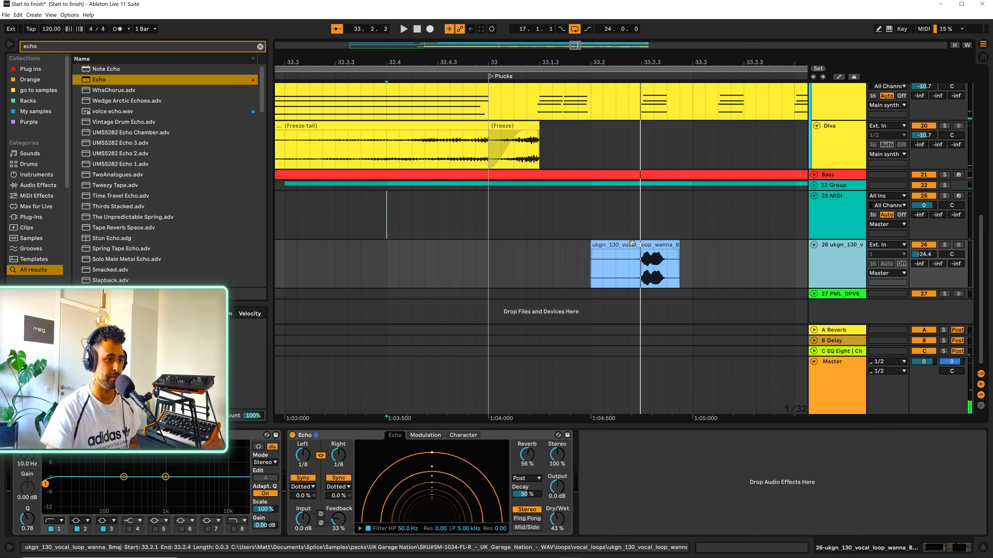
drag(627, 245, 524, 262)
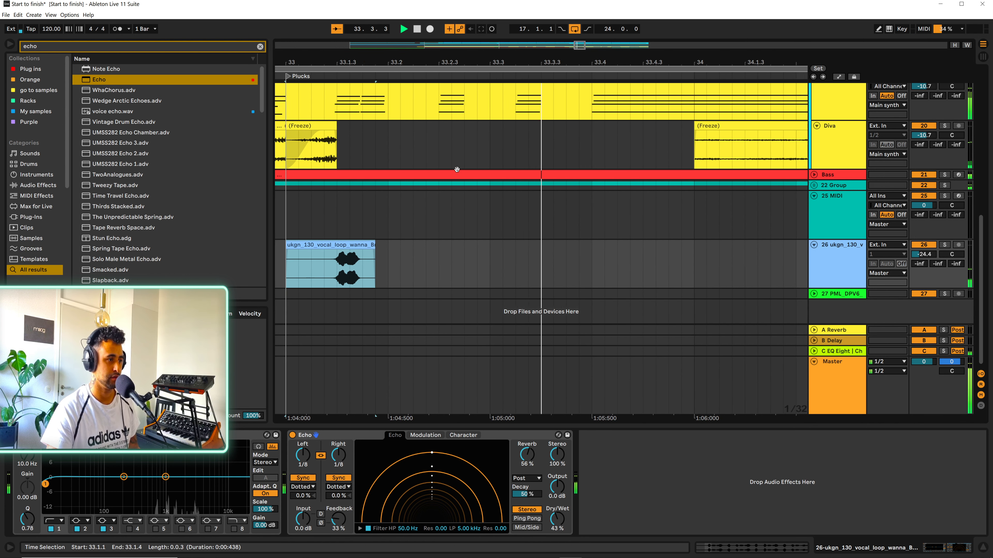
key(w)
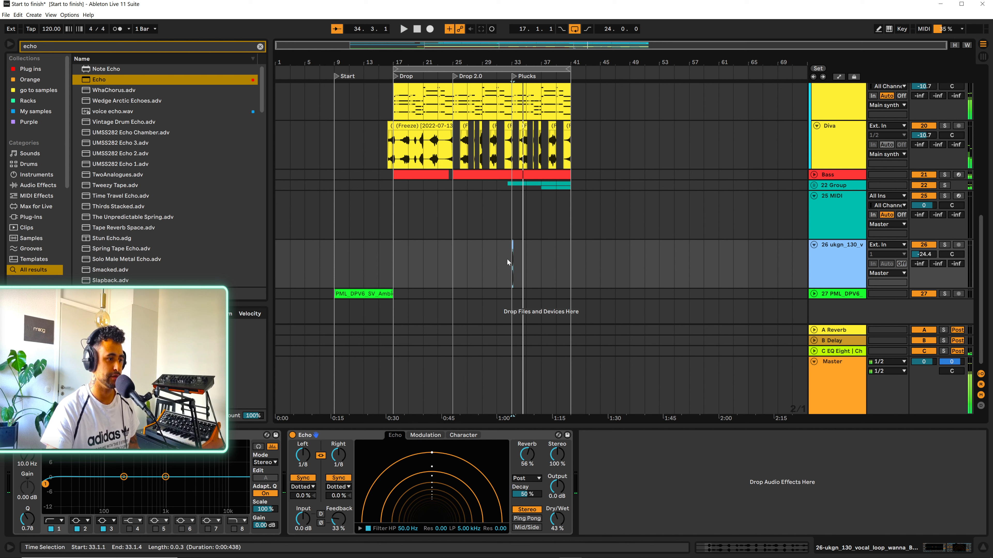
click(507, 259)
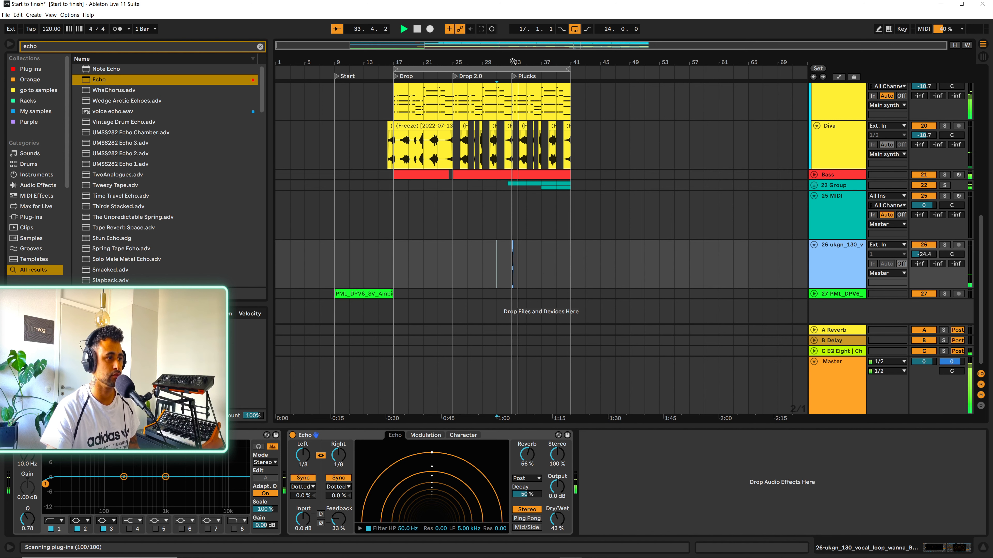
drag(519, 62, 575, 266)
key(space)
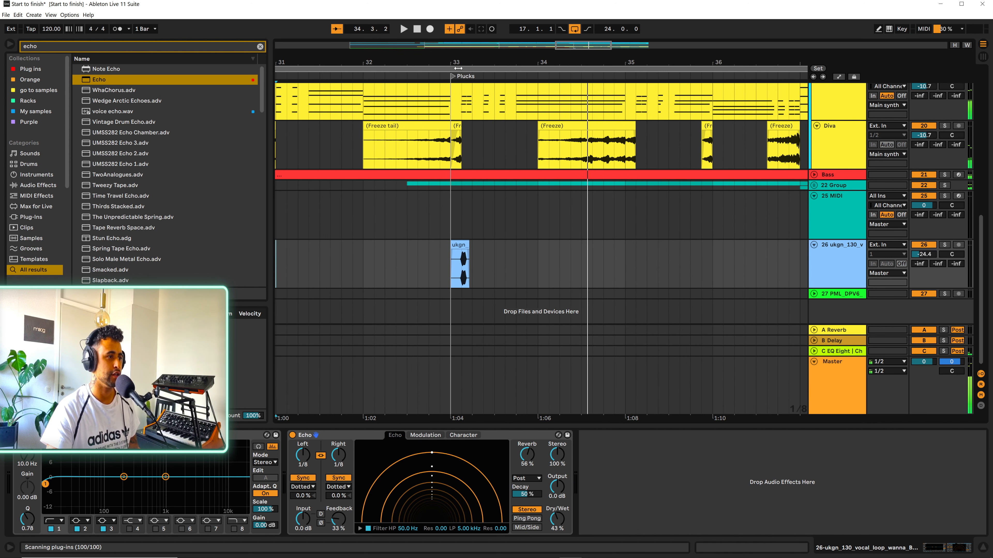
Extend the vocal clip's end to 33.4.2 and audition its other words from several points inside it
drag(463, 57, 443, 207)
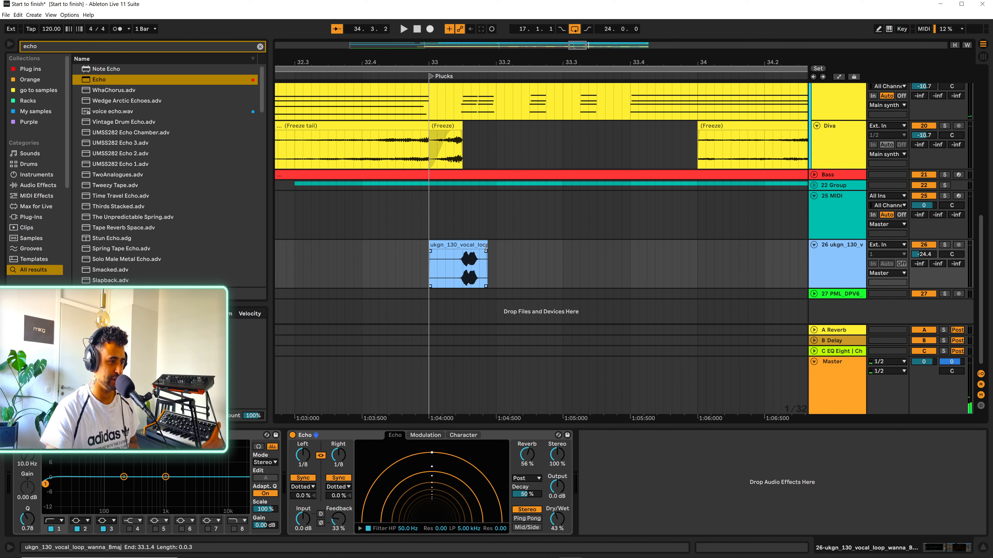
drag(486, 249, 653, 248)
click(500, 266)
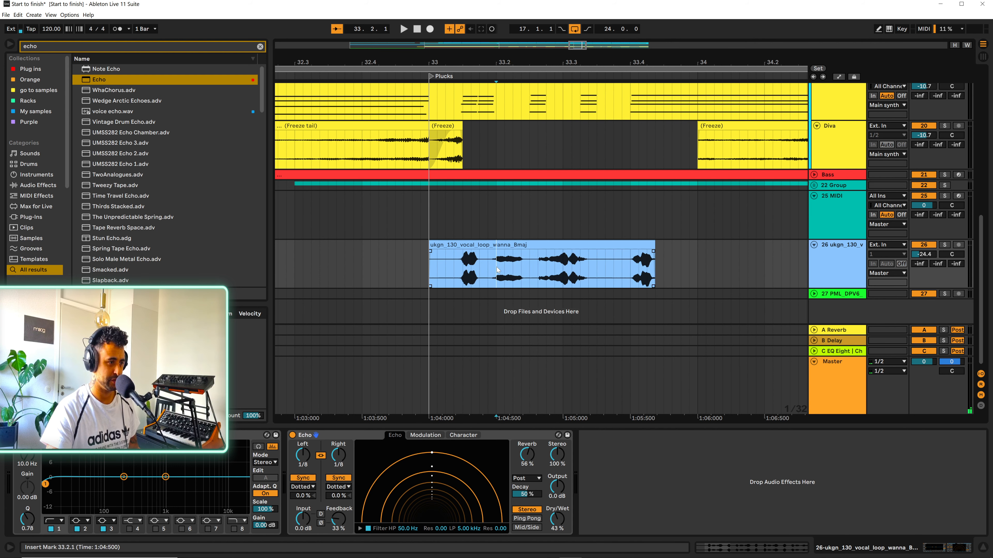
key(space)
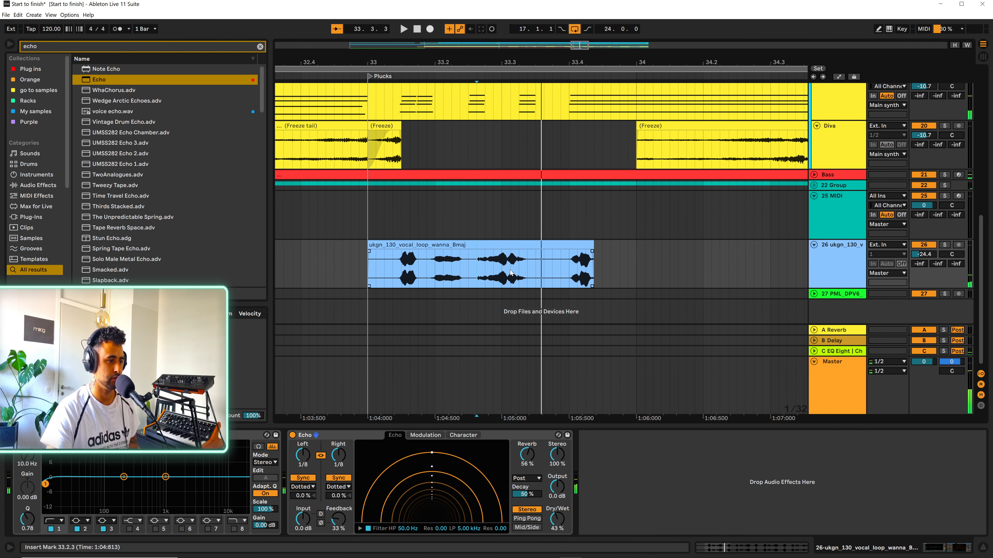
click(508, 274)
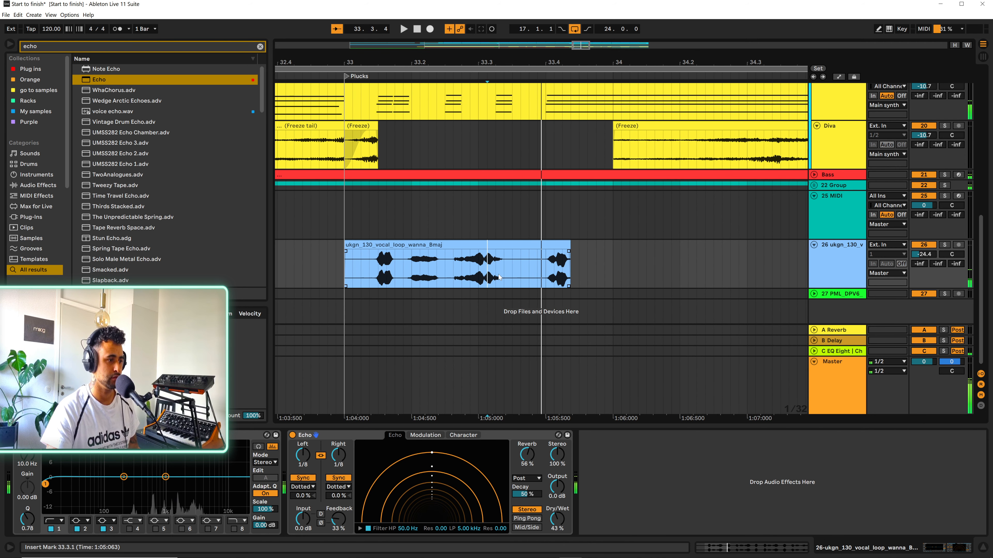
key(space)
Delete the vocal section from 33.1.2 to 33.3.1, move the remaining part to 33.1.1 and play it
drag(487, 268, 361, 262)
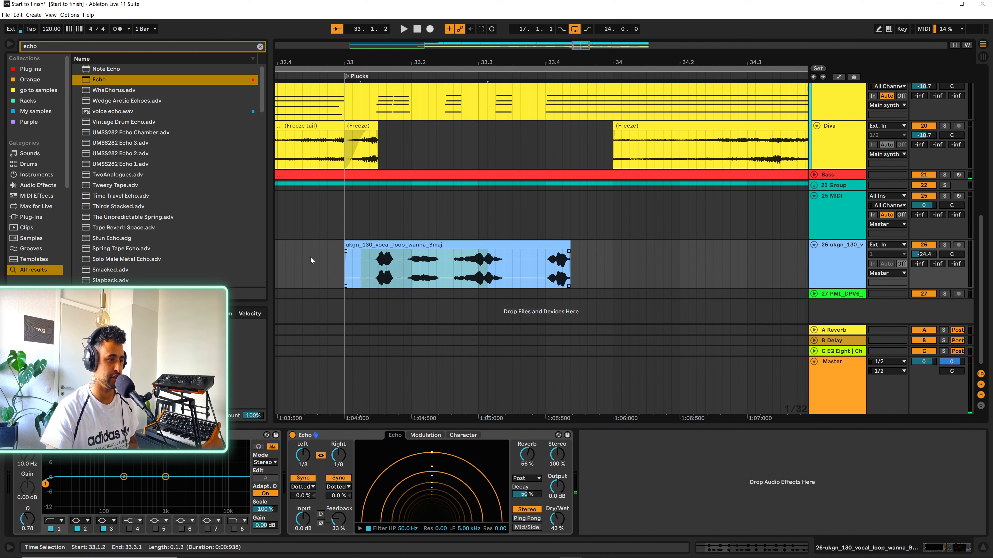
key(Delete)
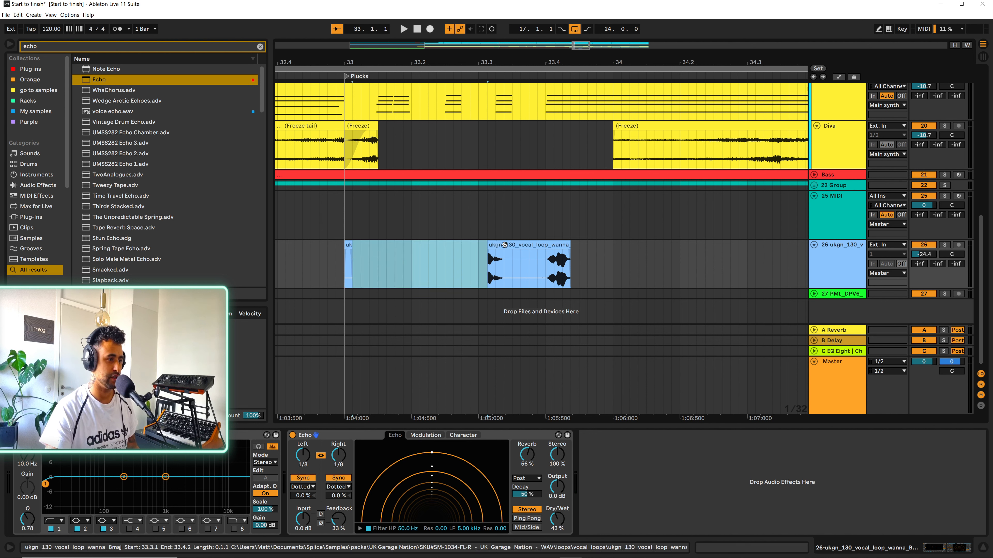
drag(505, 245, 362, 246)
key(space)
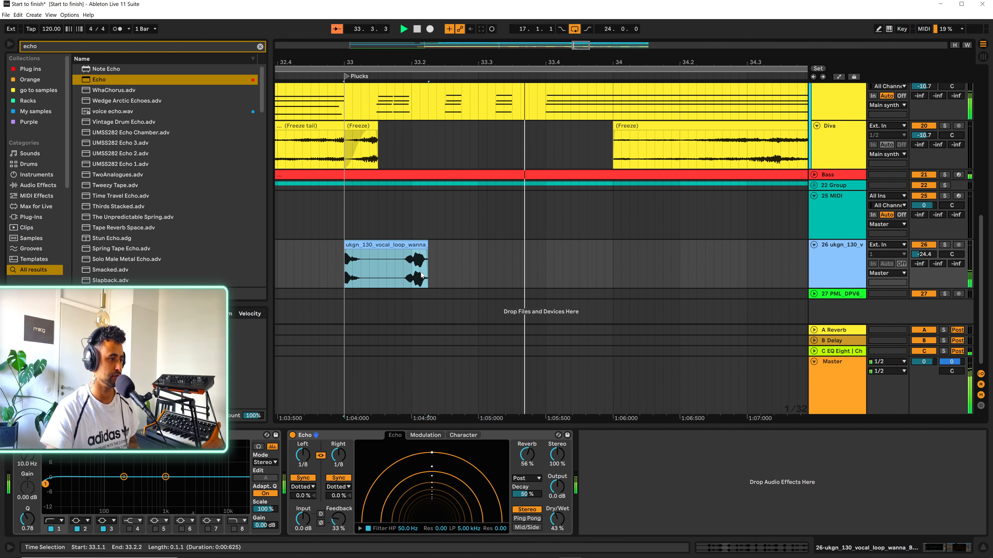
Trim the vocal clip's end back to 33.1.4 to keep only its first sound, and play it
click(422, 246)
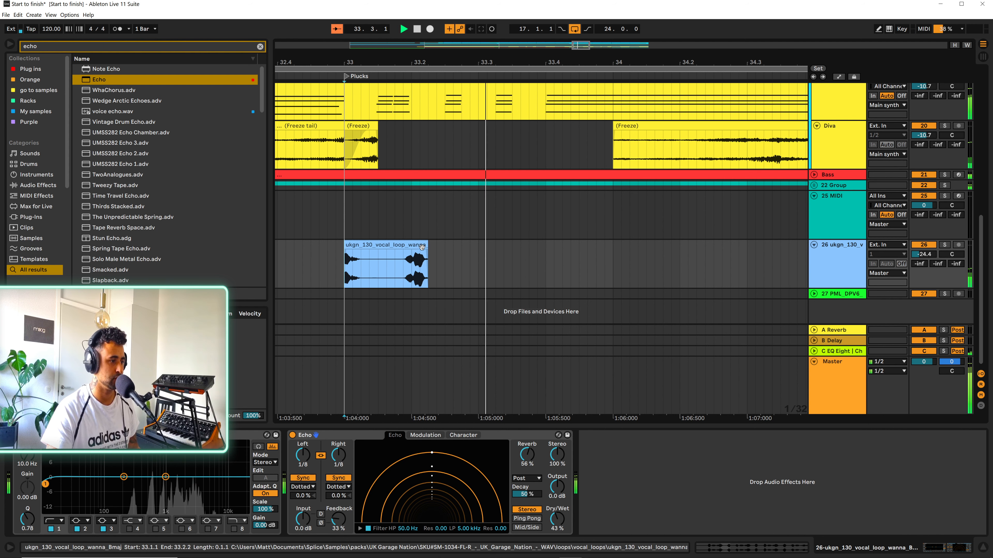
key(space)
drag(427, 245, 394, 247)
key(space)
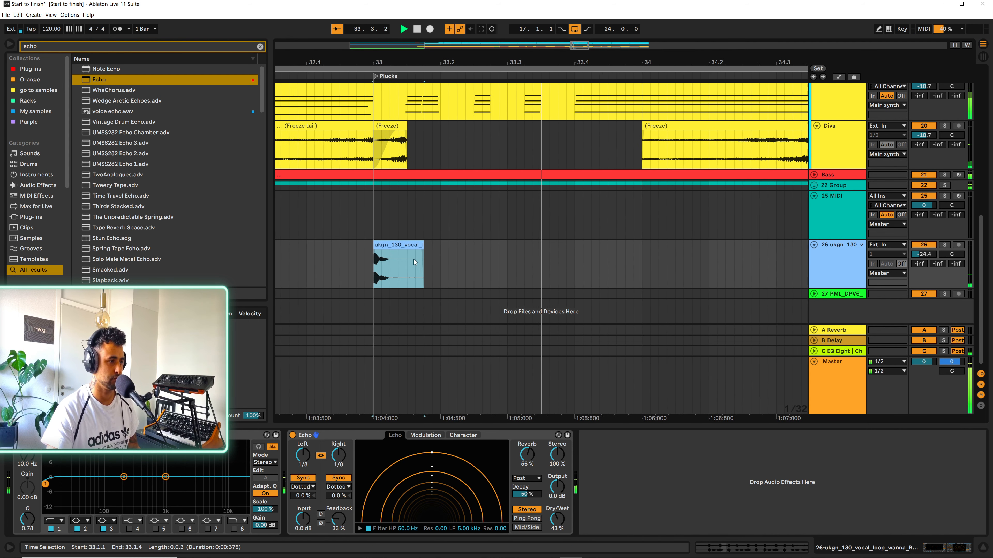
Move the trimmed vocal chop to 33.1.3 and play it with the mix from 33.1.1
drag(348, 63, 354, 124)
drag(459, 58, 445, 23)
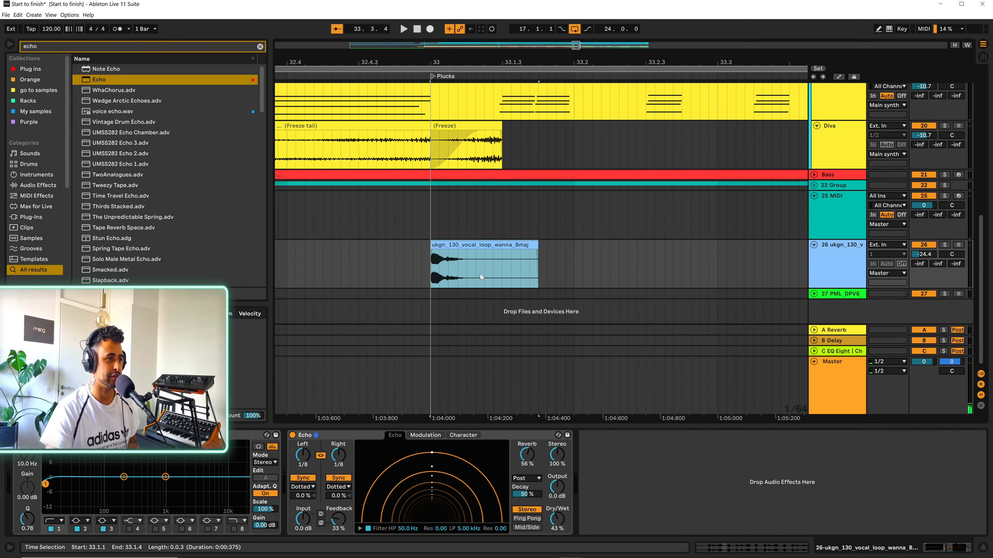
drag(449, 253, 518, 245)
key(space)
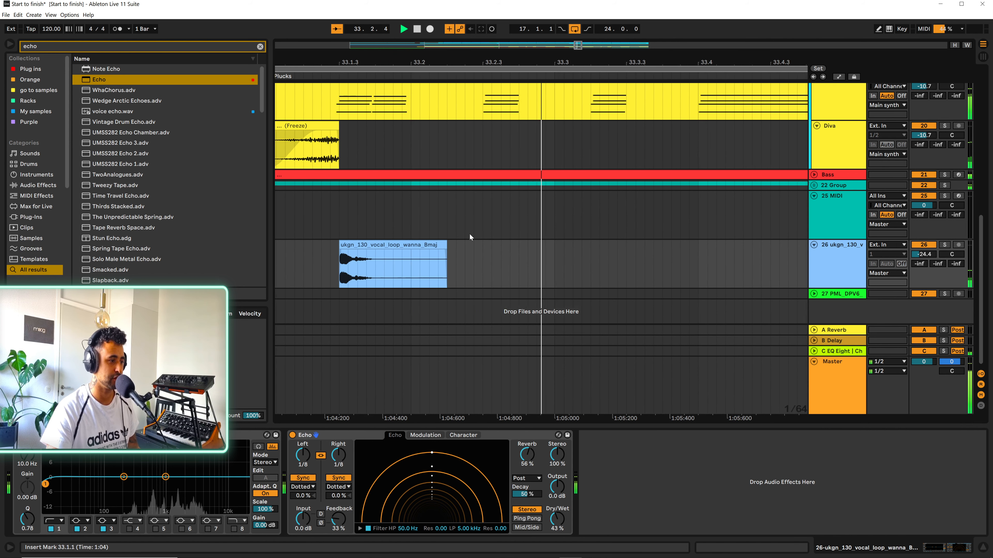
key(space)
key(minus)
key(minus)
key(minus)
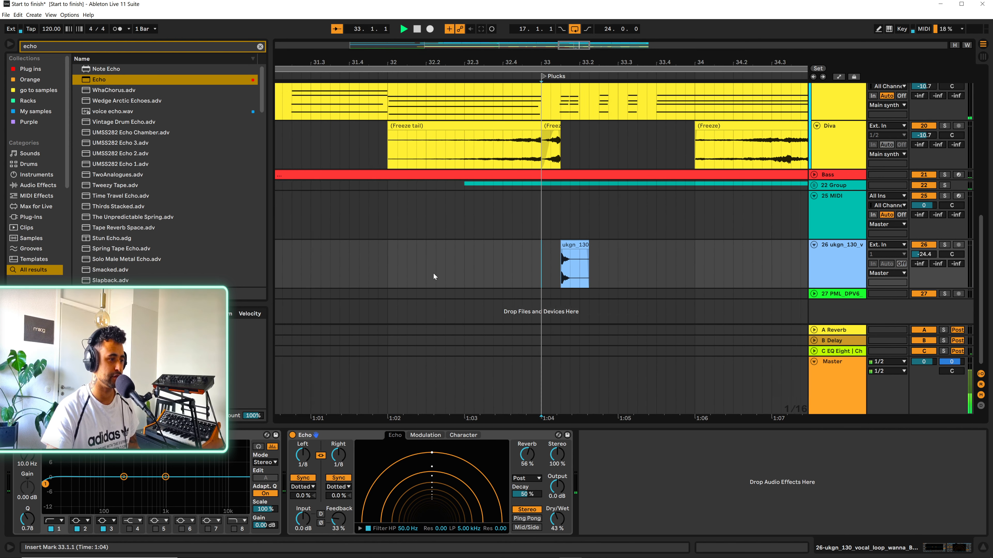
key(space)
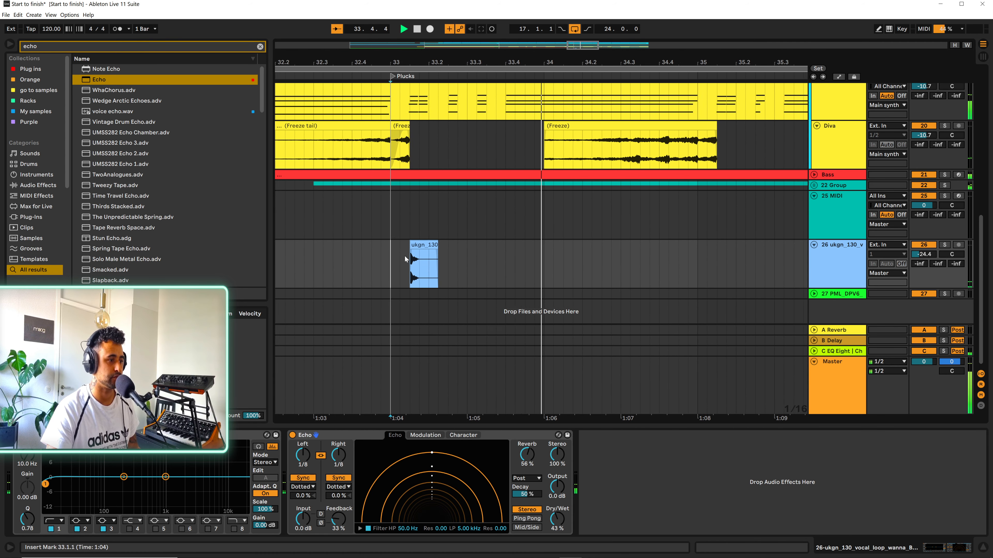
key(space)
Copy the vocal chop to 33.4.1 and play both chops with the mix
drag(412, 245, 507, 245)
click(392, 262)
key(space)
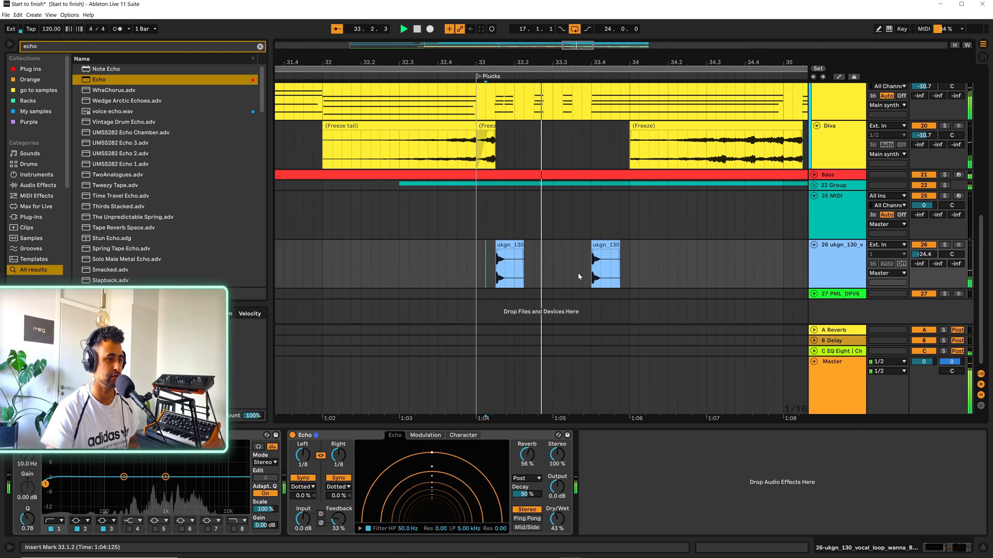
Try the copied vocal chop at 34.1.3 and play the section from bar 33
drag(601, 248, 571, 247)
key(space)
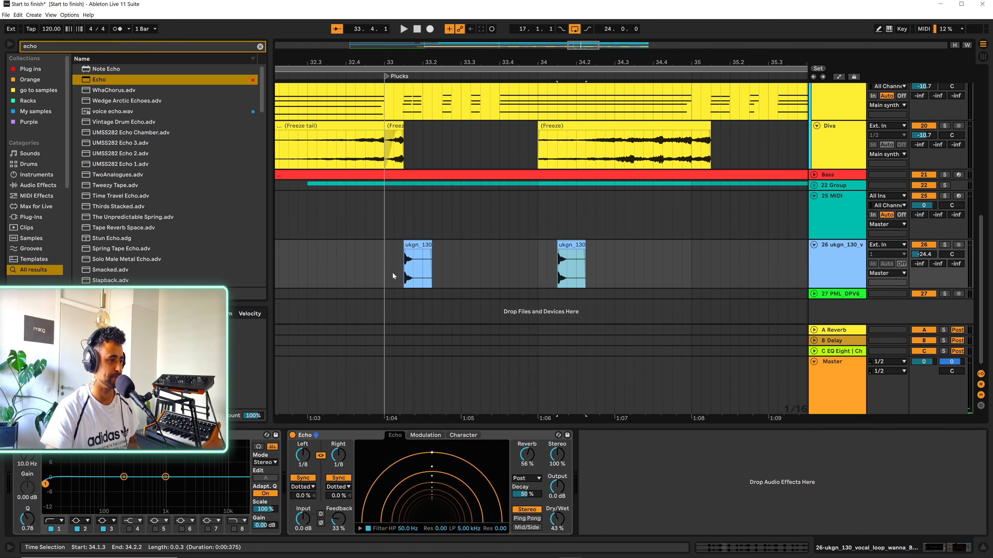
click(393, 273)
key(space)
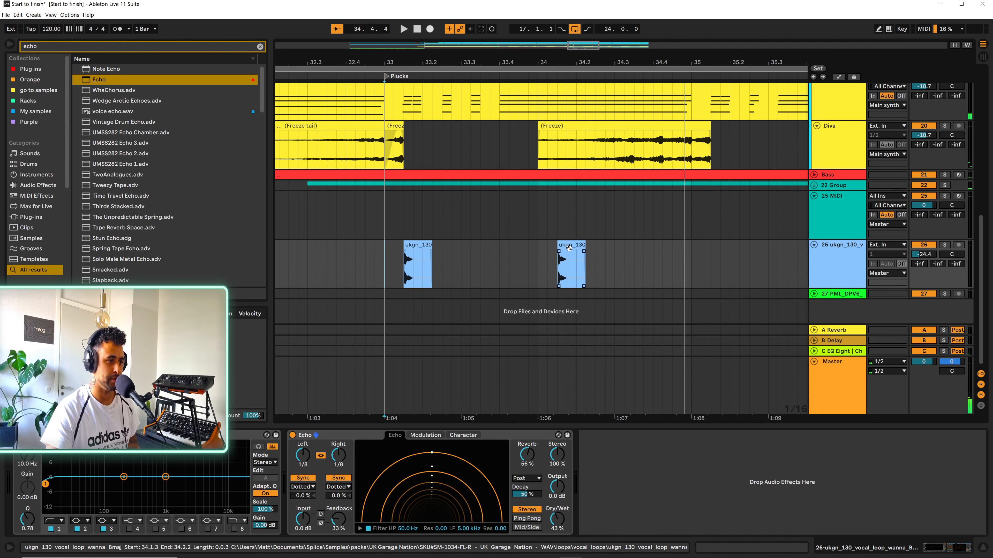
Move the second vocal chop to 35.1.3 and play the section from 33.1.1
drag(576, 253, 717, 263)
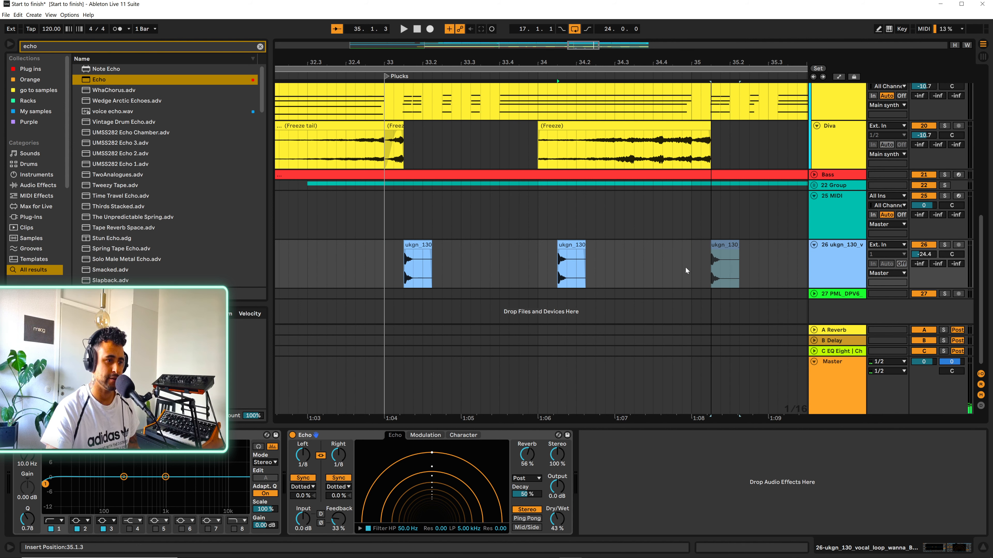
click(386, 261)
key(space)
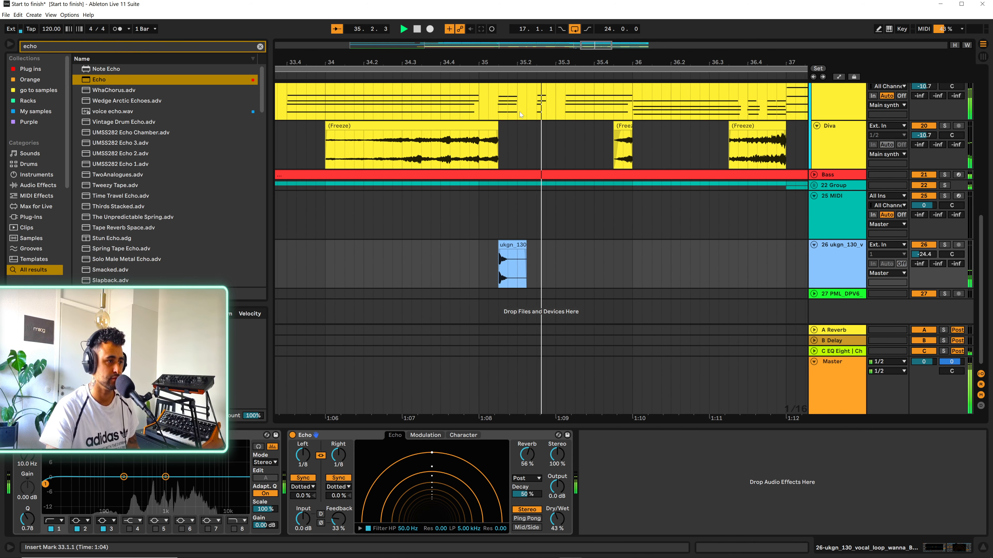
key(space)
Copy the first vocal chop into the end of bar 33 and place the copy at 33.4.1
drag(475, 63, 608, 42)
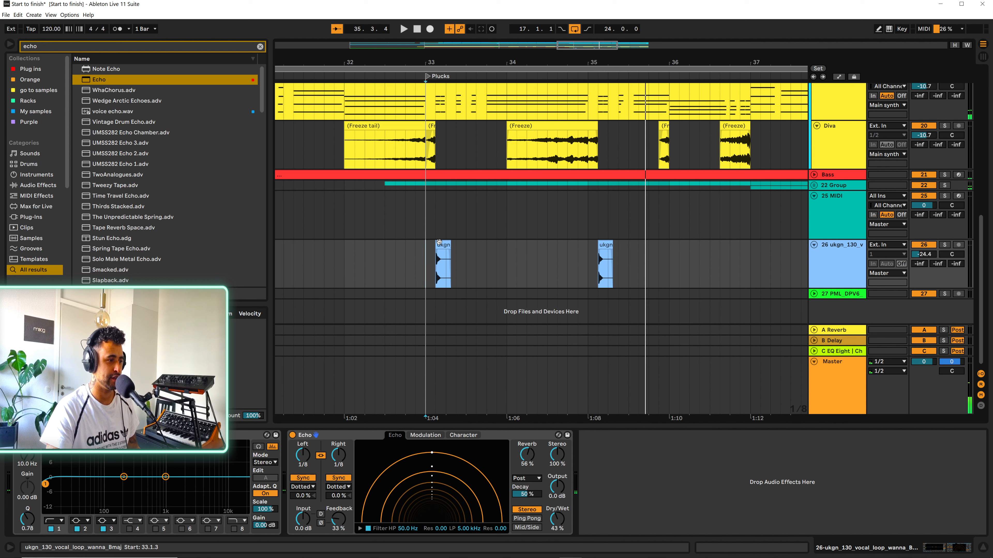
drag(439, 242, 500, 241)
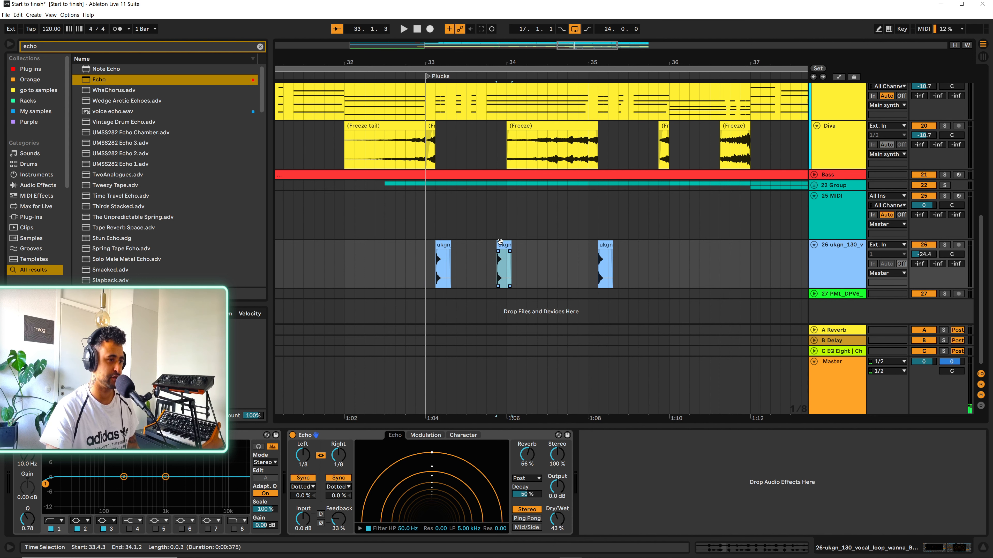
drag(499, 243, 489, 243)
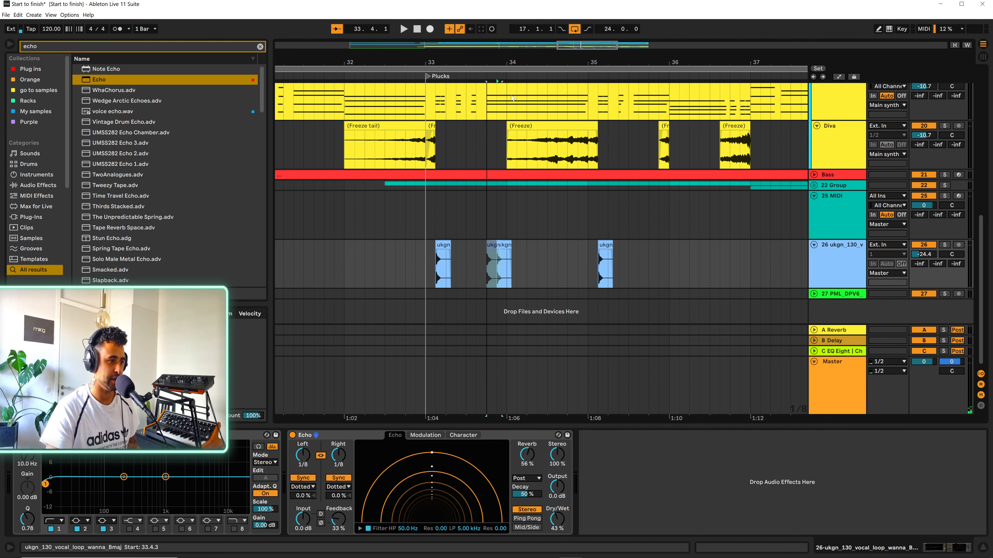
Reverse the copied vocal chop, shift it to end at 34.1.1 and play it with the mix from 33.4.3
drag(502, 62, 503, 101)
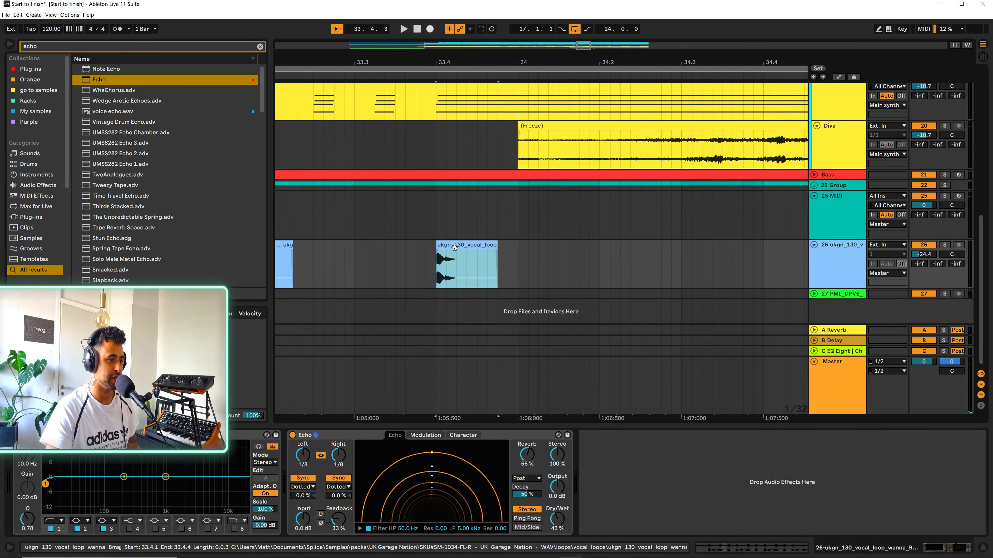
key(r)
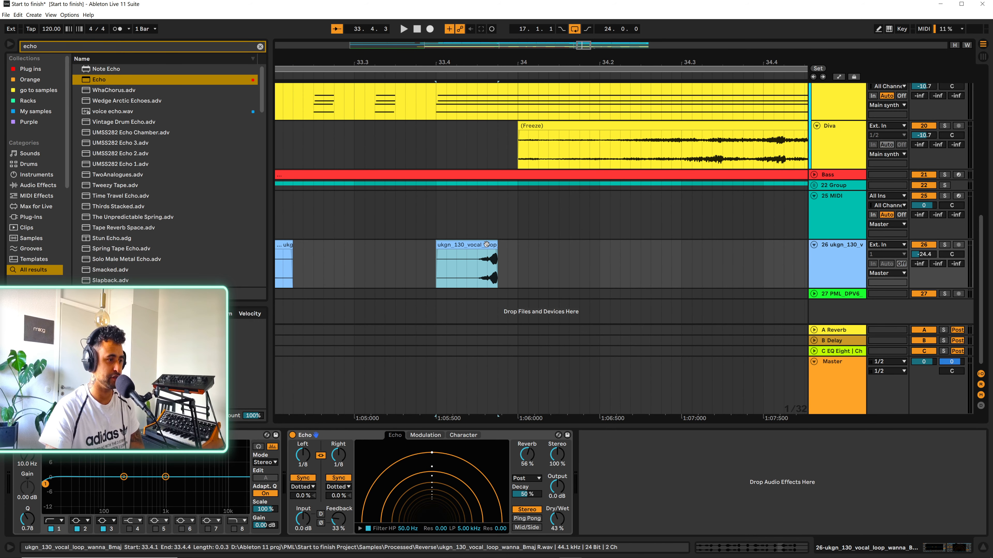
drag(486, 244, 507, 245)
click(479, 280)
key(space)
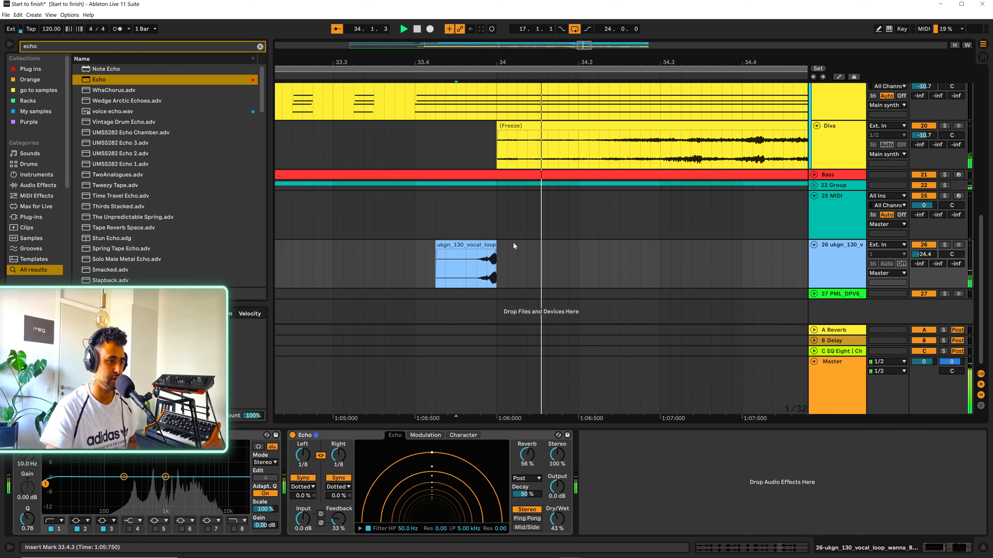
Retrim the reversed vocal chop to run from 33.4.3 to 34.1.1 and play it with the mix
drag(412, 63, 595, 104)
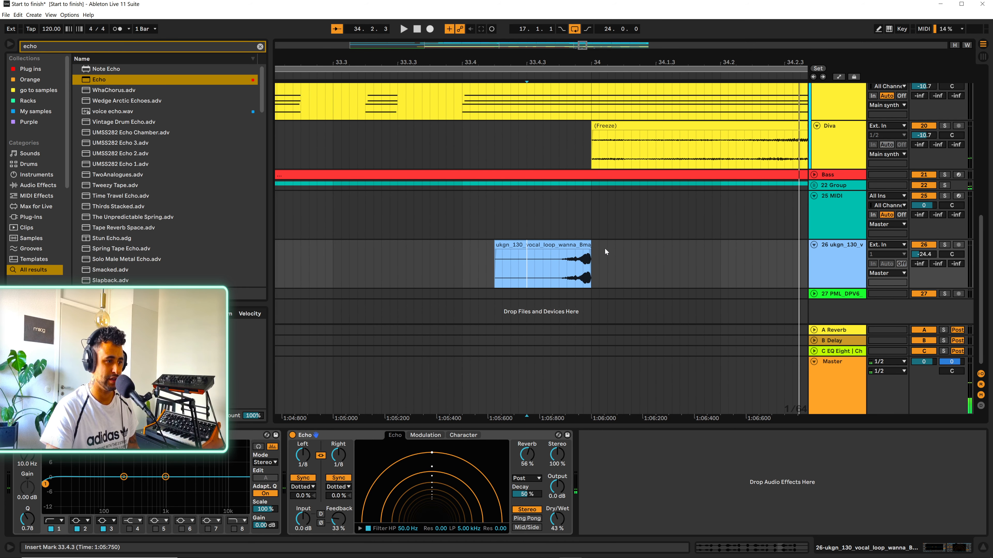
drag(586, 244, 664, 252)
drag(494, 266, 543, 244)
key(Delete)
key(space)
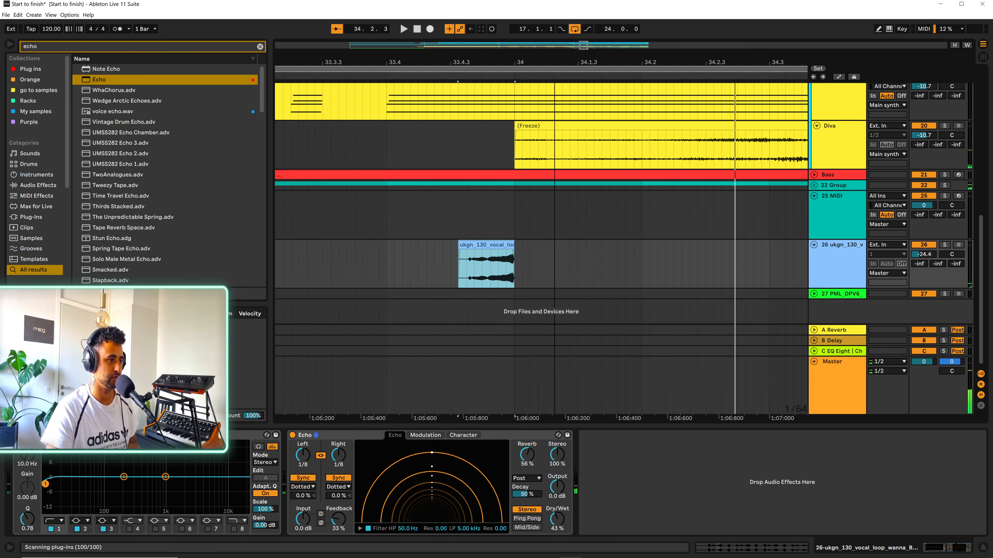
key(minus)
click(291, 265)
key(space)
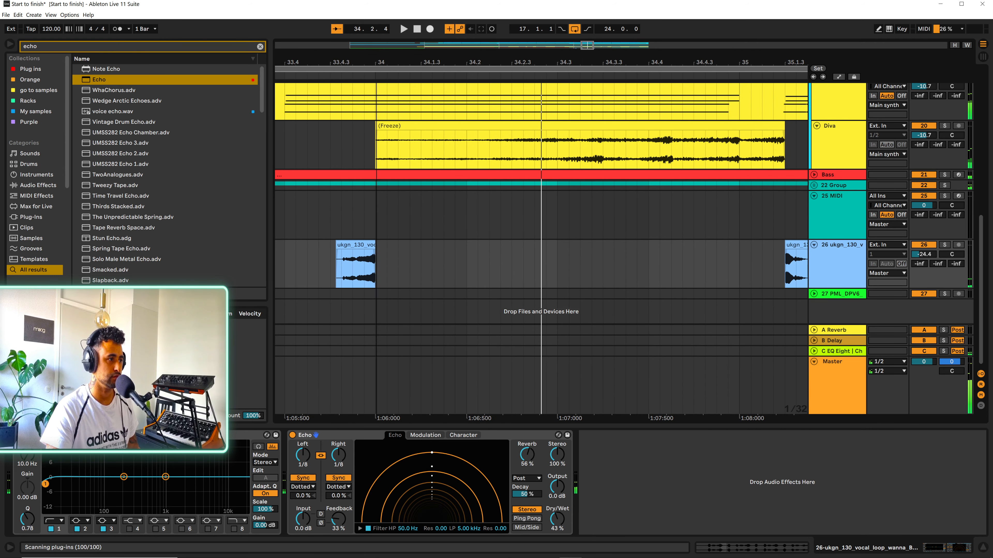
Reverse the trimmed vocal chop at 33.4.3 again and play it with the mix
drag(376, 62, 575, 221)
click(547, 246)
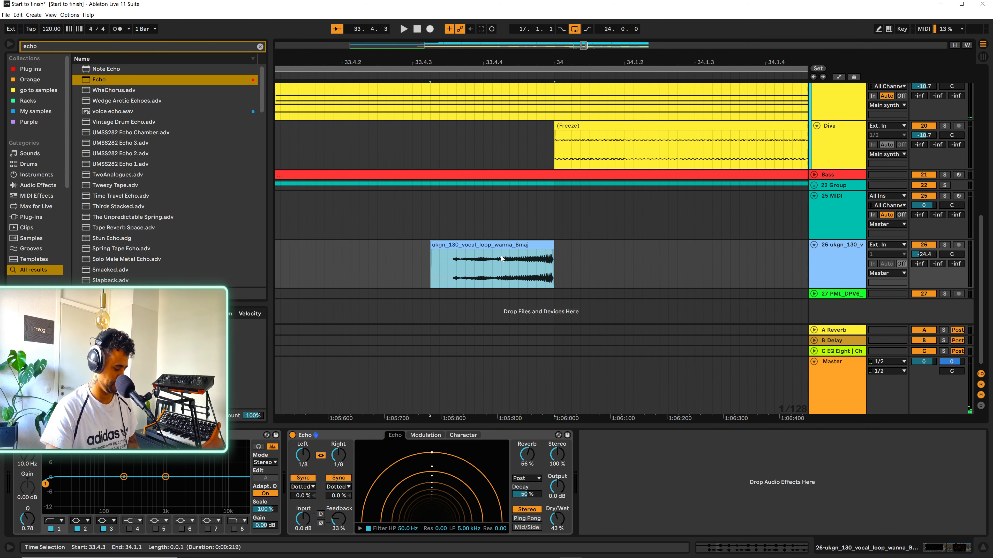
key(r)
key(space)
scroll(539, 232, down, 15)
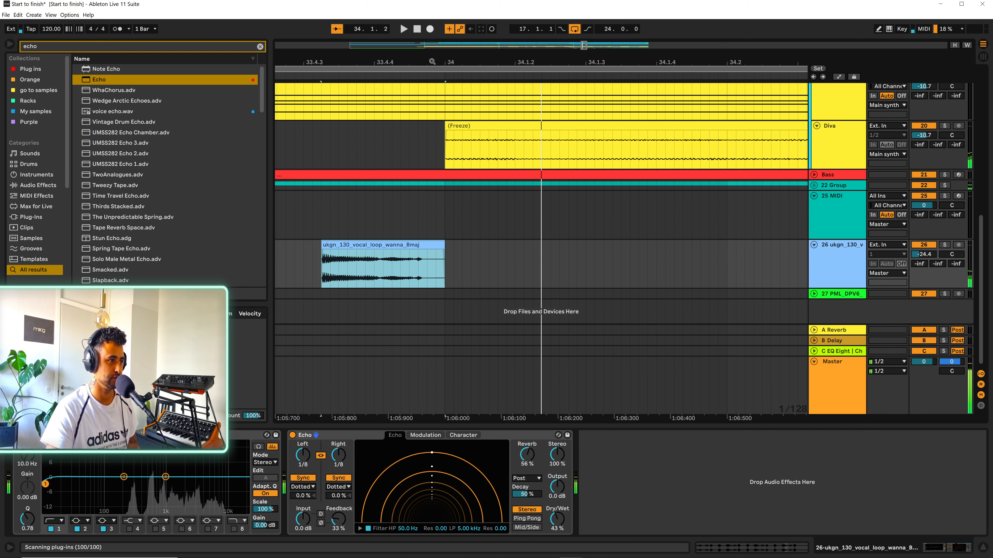
scroll(501, 261, up, 15)
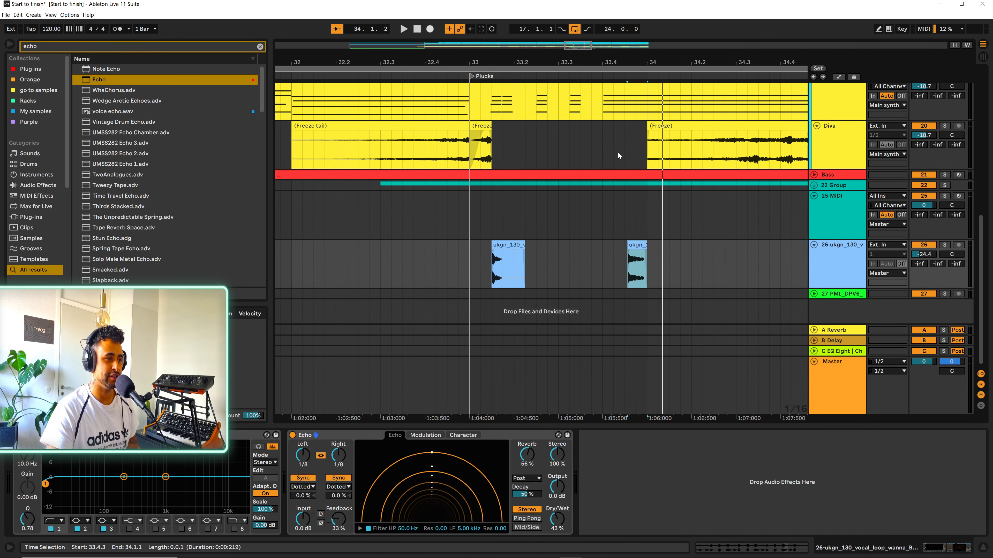
Shorten the second vocal chop and align it to span 33.4.3 to 33.4.4, then play it
drag(657, 61, 554, 327)
drag(618, 57, 643, 258)
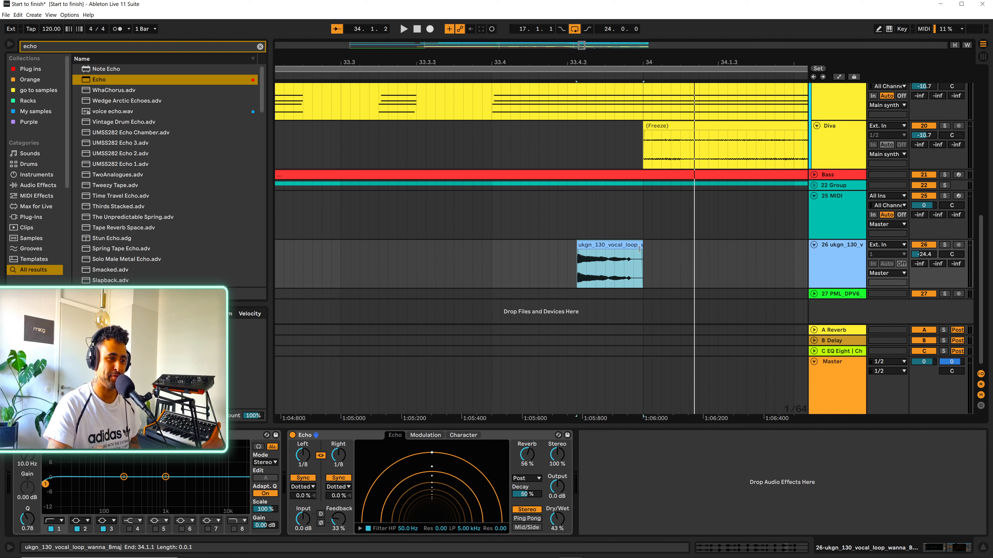
drag(643, 266, 568, 245)
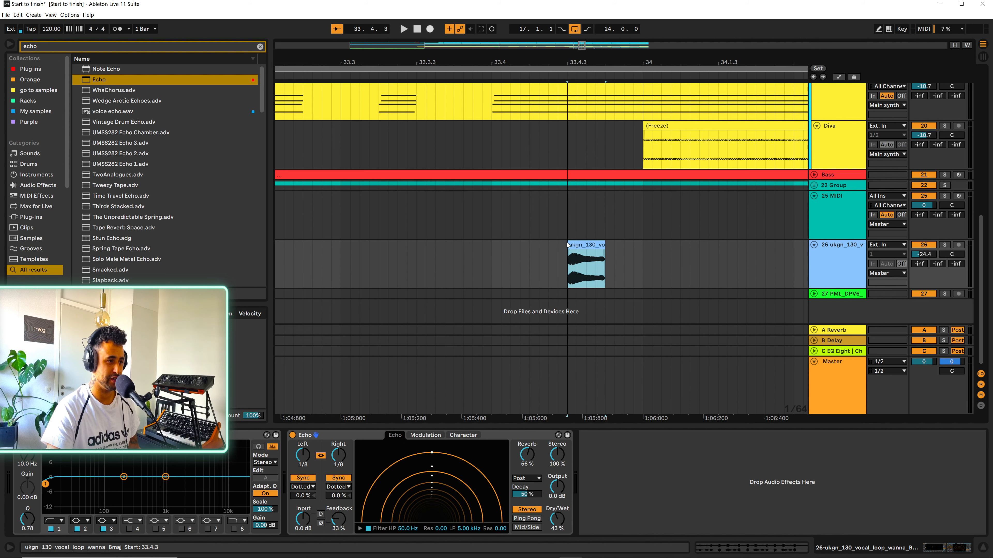
key(space)
key(space)
key(space)
key(space)
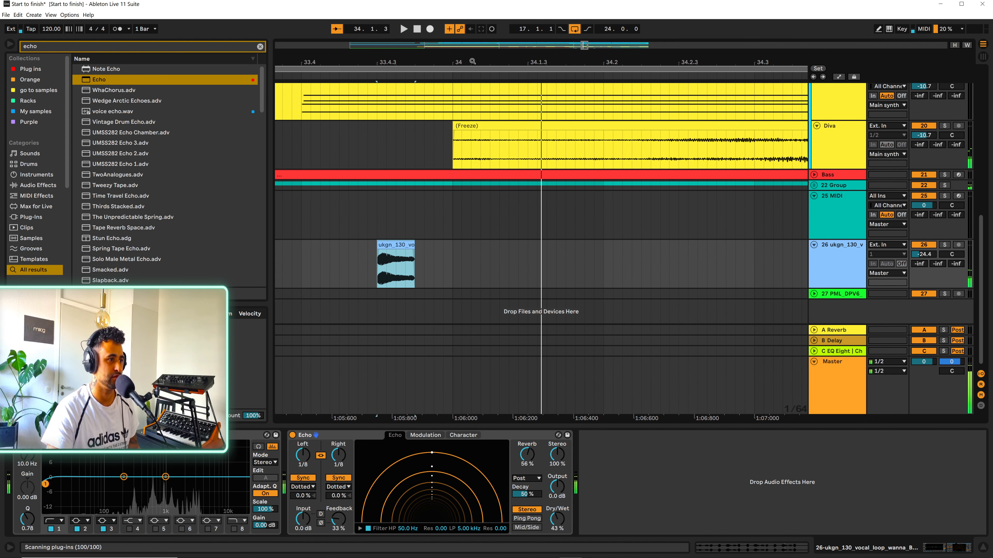
Play the vocal chops with the mix from 32.4.4
key(minus)
click(348, 259)
key(space)
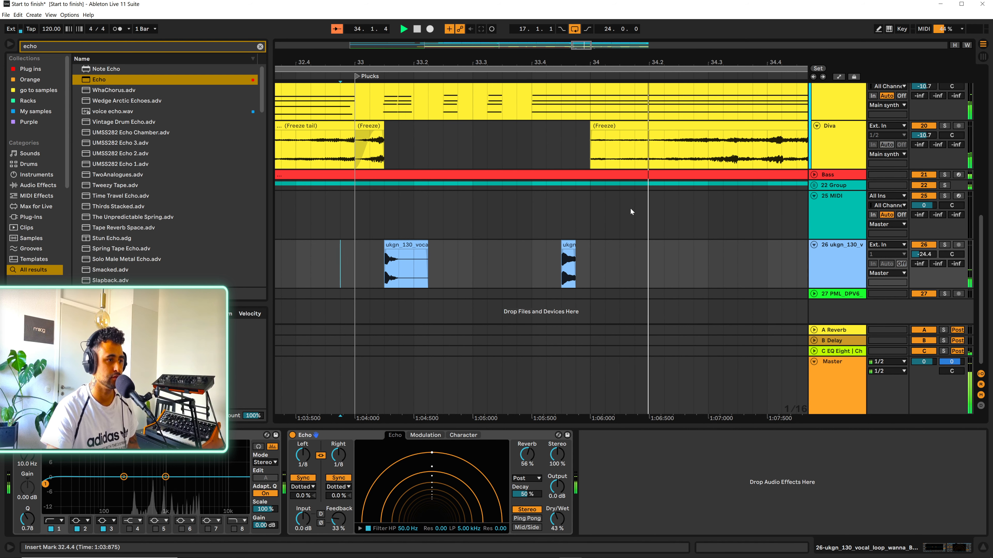
key(minus)
key(minus)
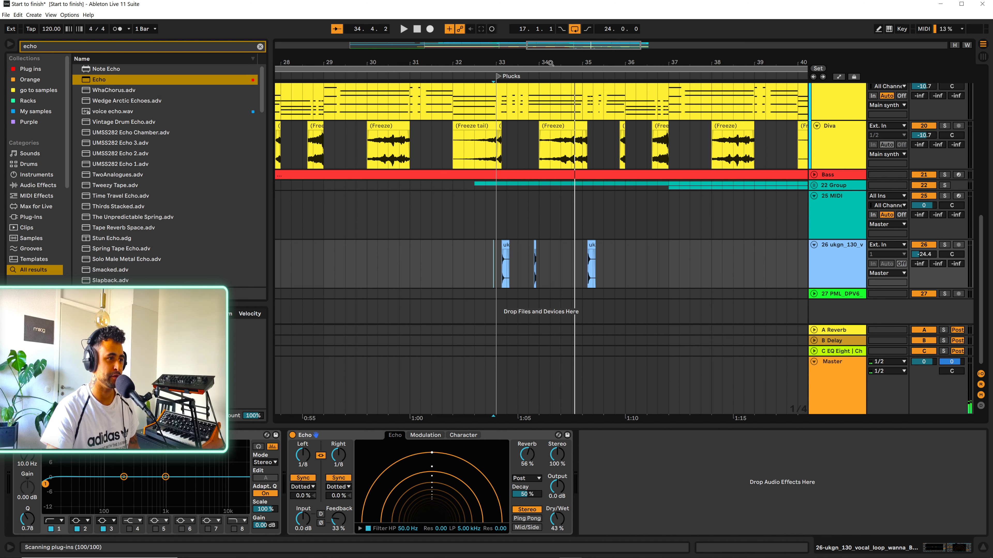
Copy the short vocal chop from 33.4.3 to 34.1.3 and play it with the mix
drag(551, 63, 571, 282)
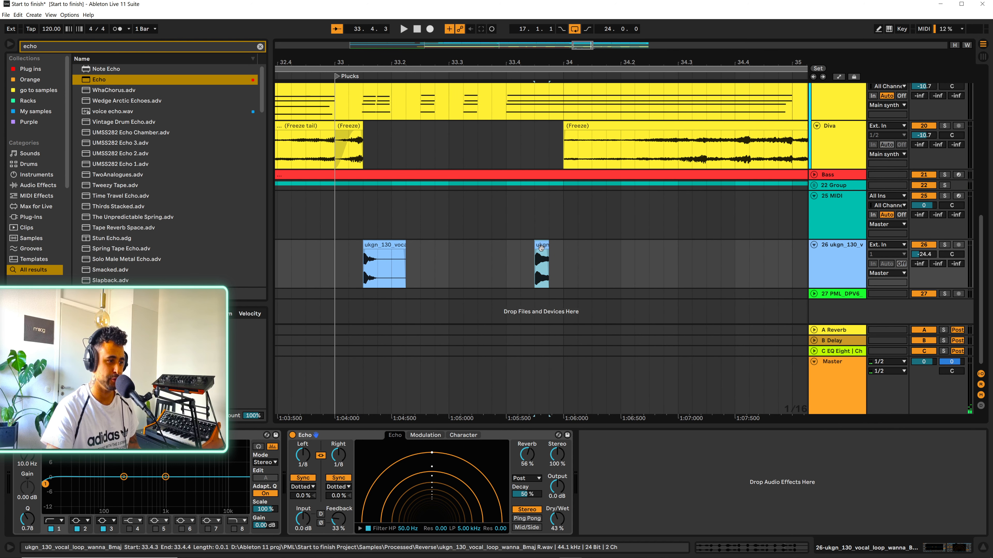
drag(541, 248, 605, 244)
key(space)
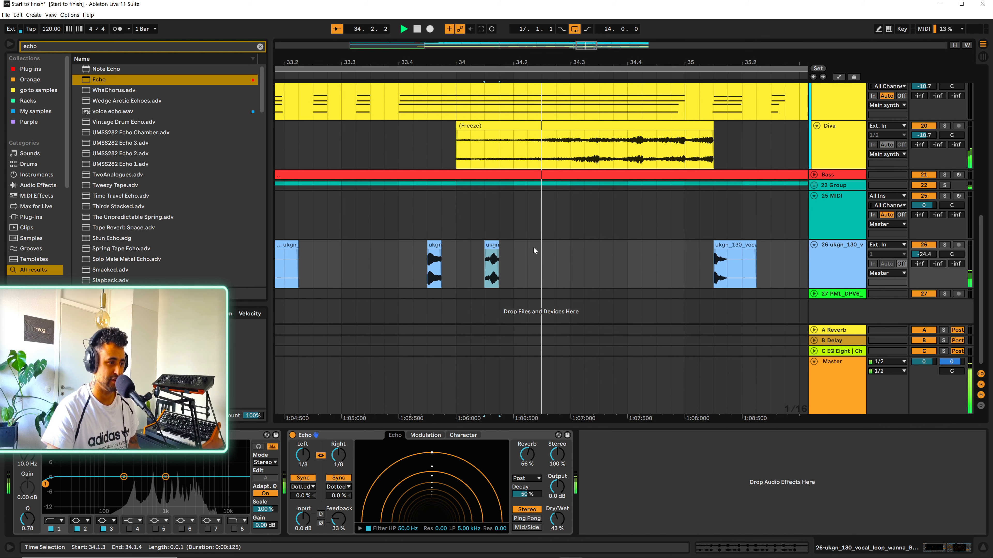
key(space)
Extend the copied vocal chop at 34.1.3 to end at 34.4.4 and audition the revealed audio
drag(470, 245, 653, 244)
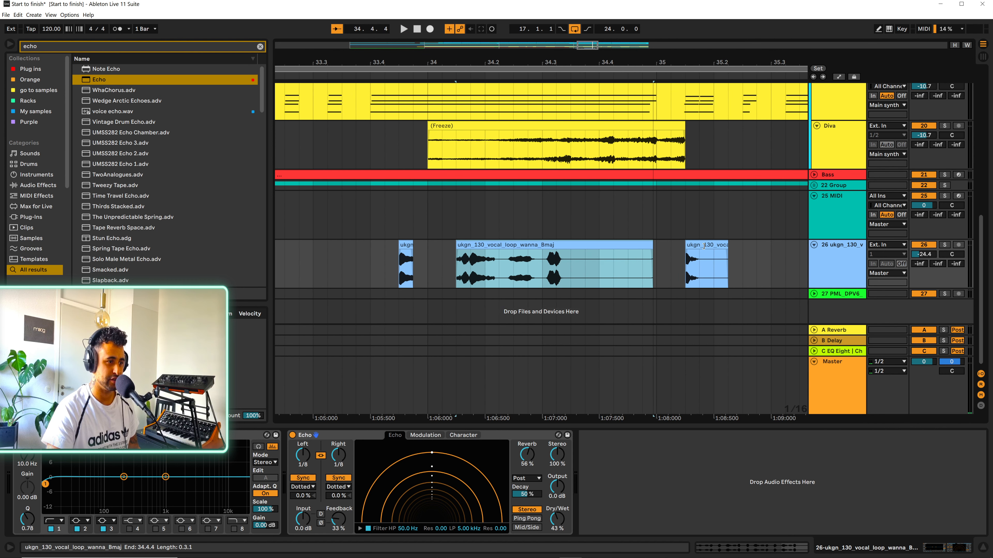
click(539, 278)
key(space)
Consolidate the vocal chops from 33.1.1 to 37.1.1 into one clip and duplicate it to fill bars 37 to 41
drag(614, 63, 636, 43)
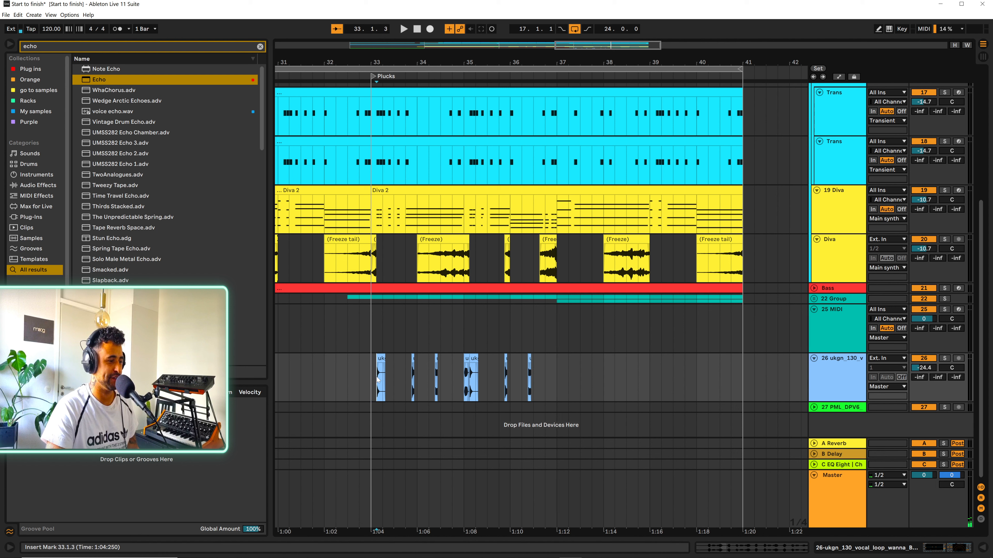
key(space)
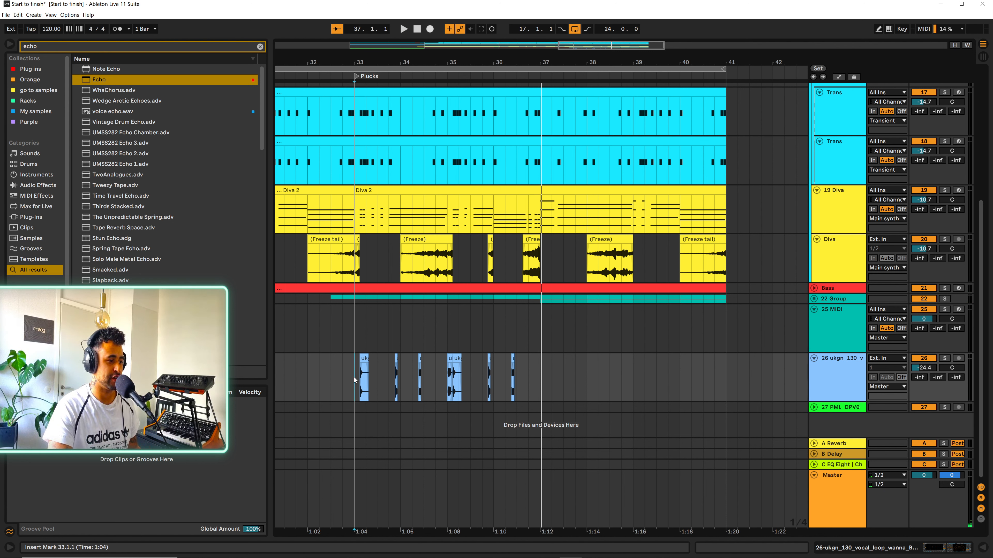
drag(354, 377, 535, 381)
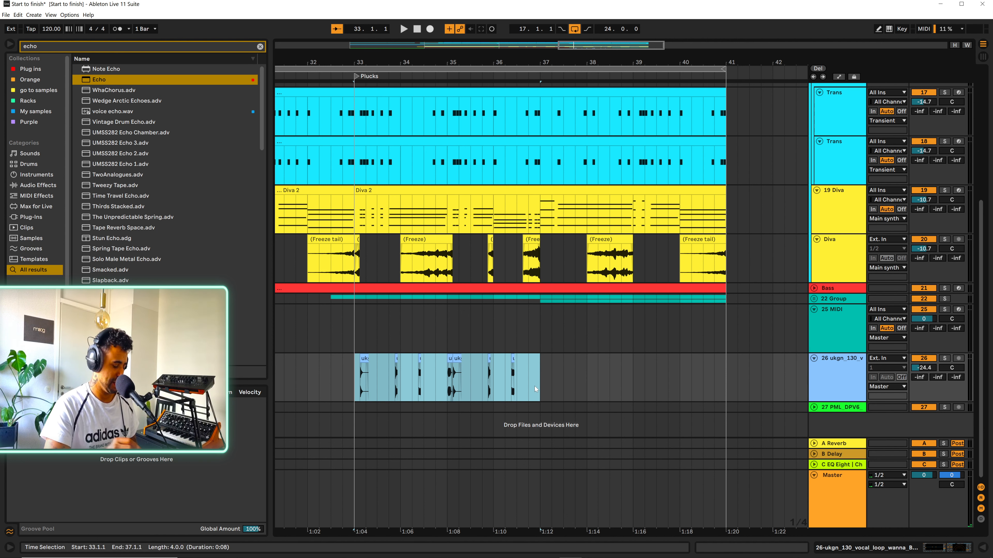
key(ctrl+j)
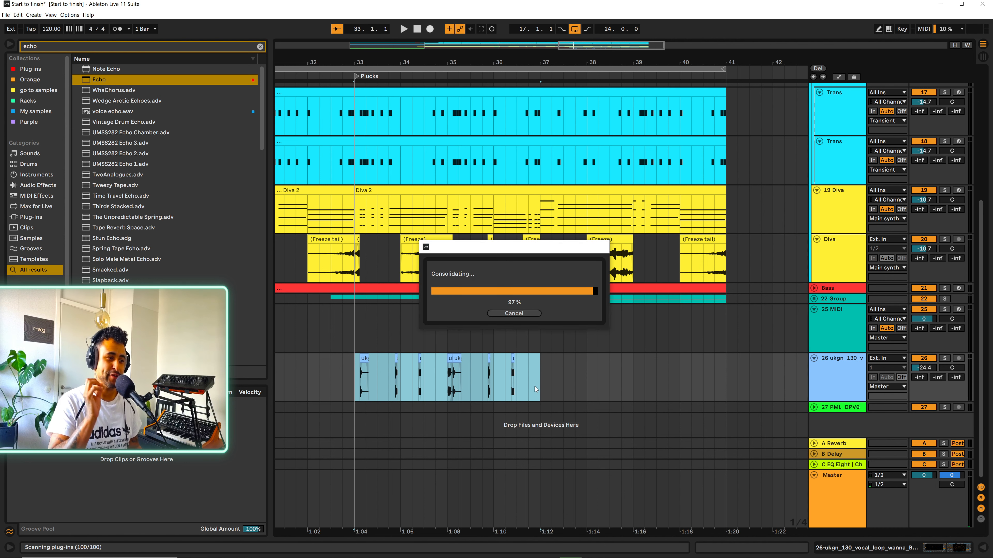
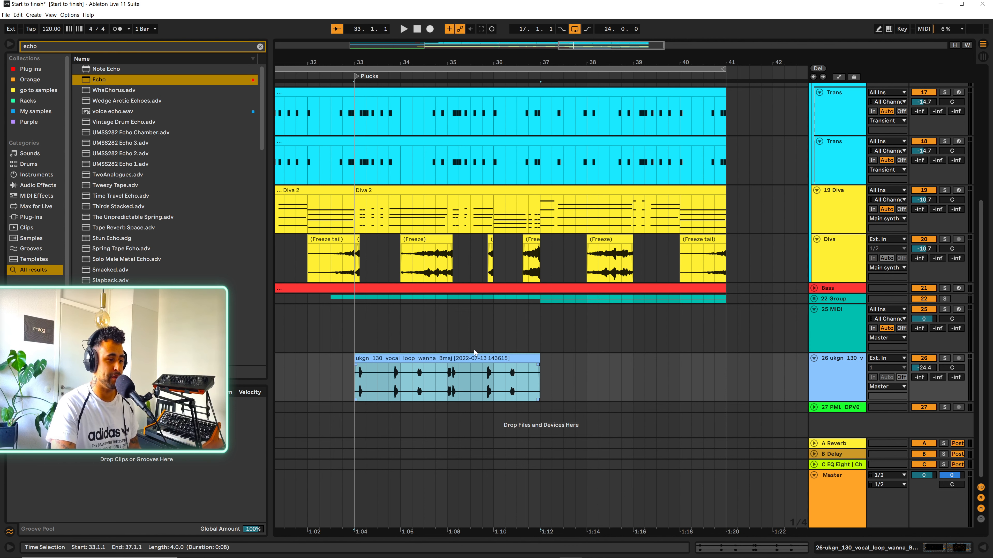
key(ctrl+d)
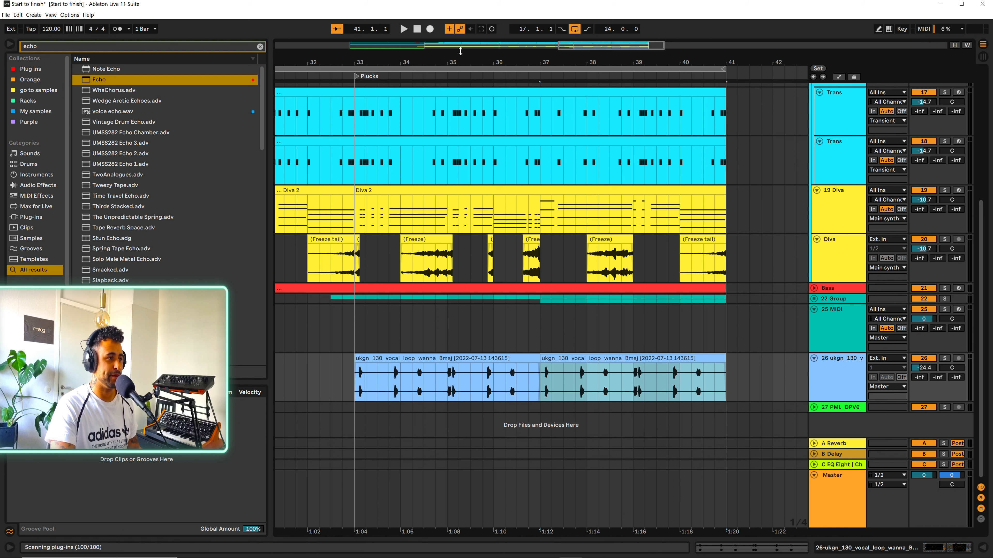
Play the whole arrangement from the Start marker at 9.1.1 to check the mix
drag(454, 61, 521, 50)
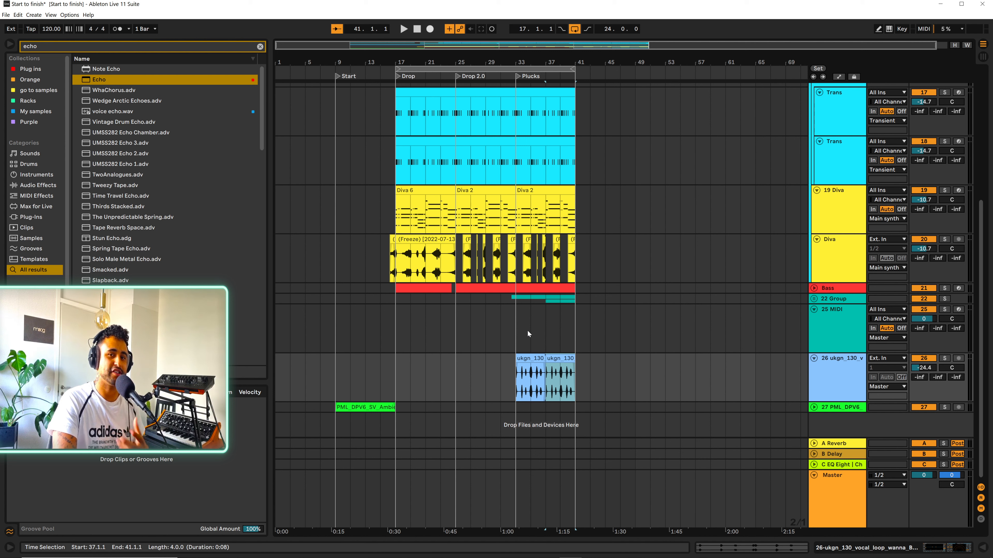
click(335, 380)
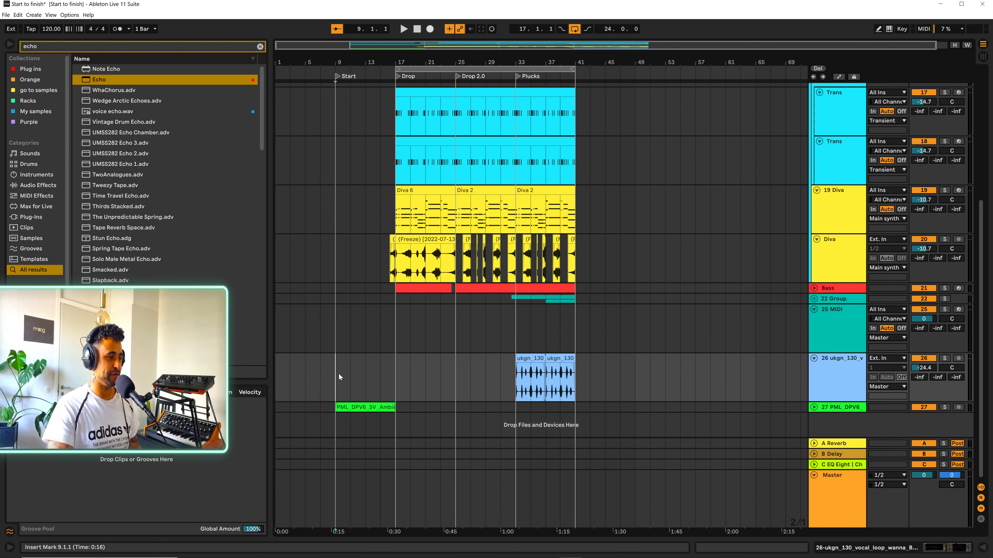
key(space)
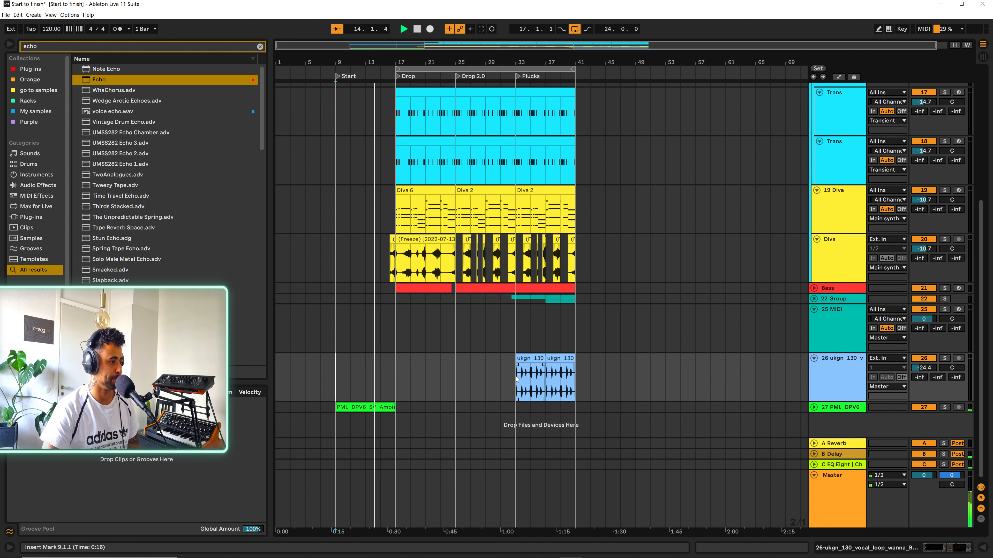
scroll(454, 361, up, 3)
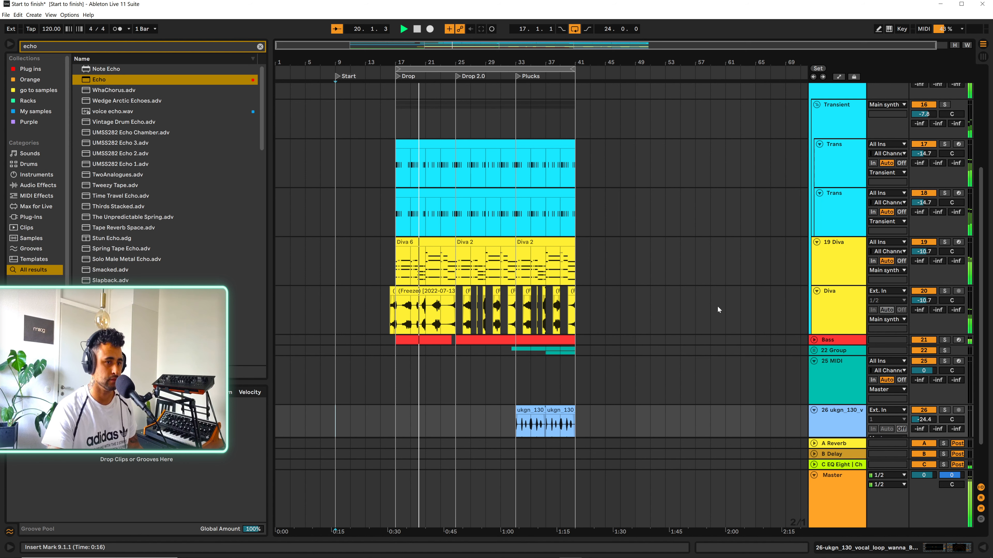
scroll(722, 300, up, 5)
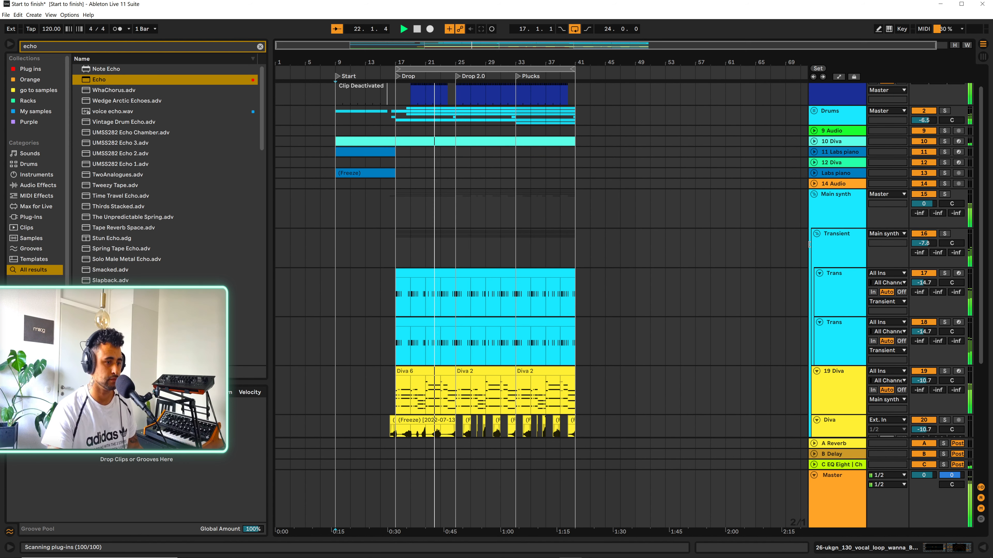
Lower the volume of the 19 Diva track to -11.8 dB during playback
scroll(795, 249, down, 2)
drag(924, 329, 924, 335)
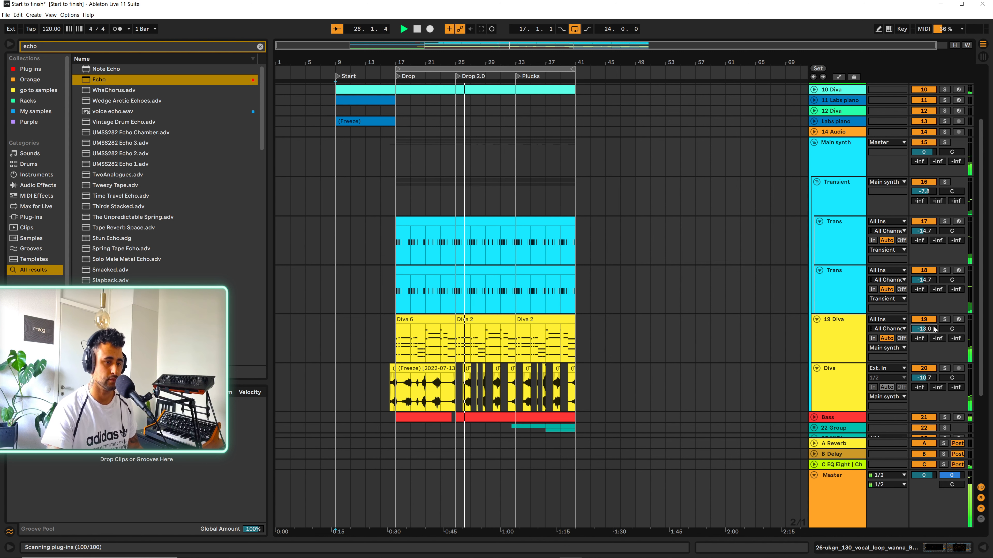
drag(924, 330, 925, 324)
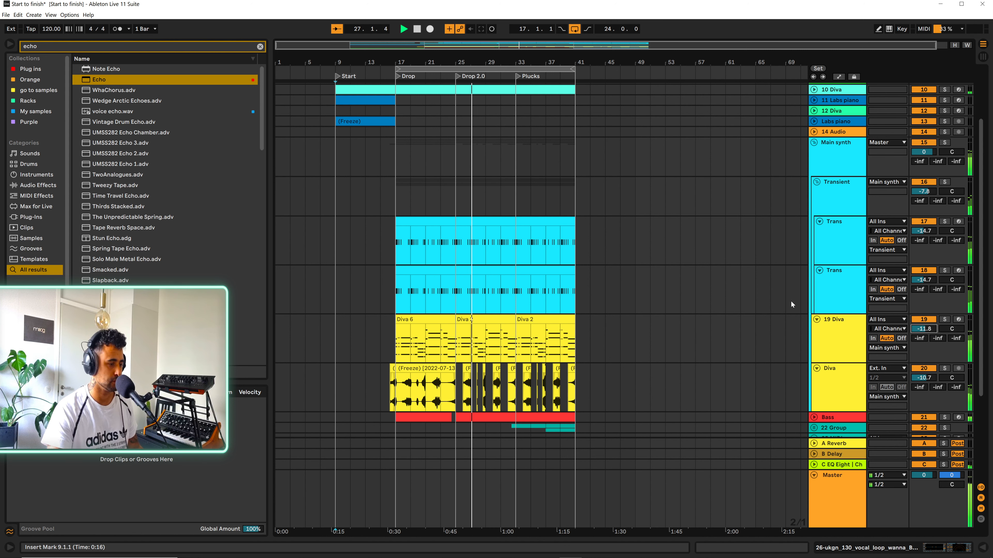
Unfold the Bass track and fold the Main synth group
scroll(793, 305, down, 3)
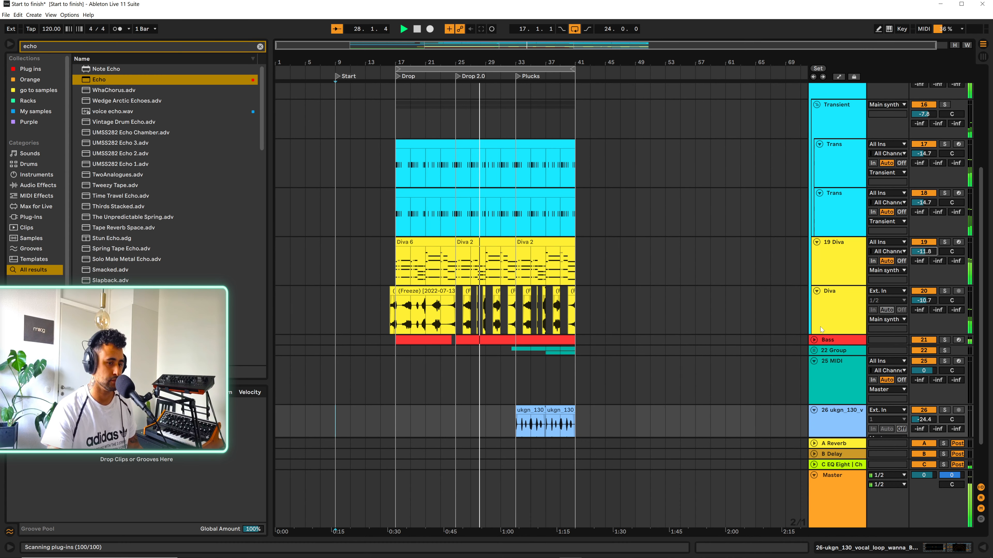
click(814, 340)
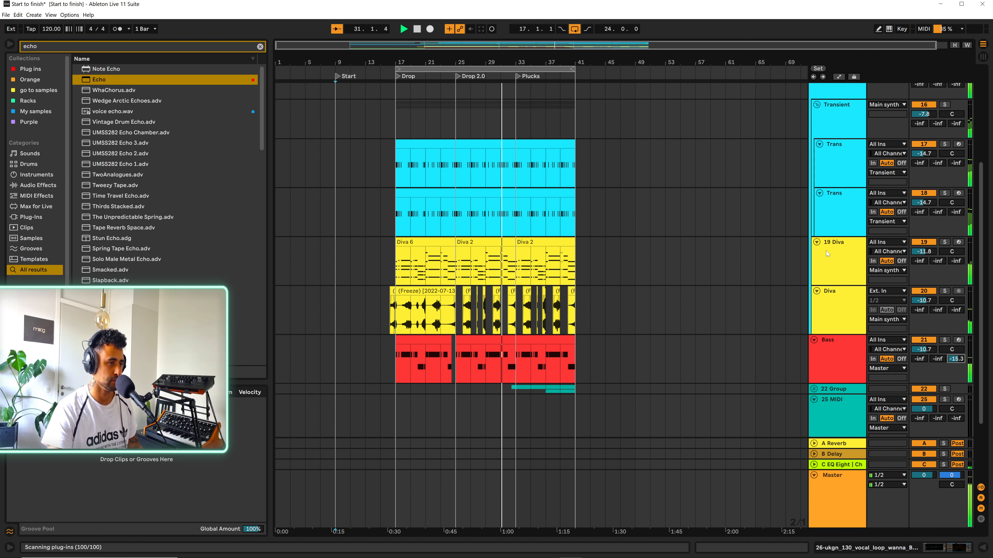
scroll(805, 176, up, 3)
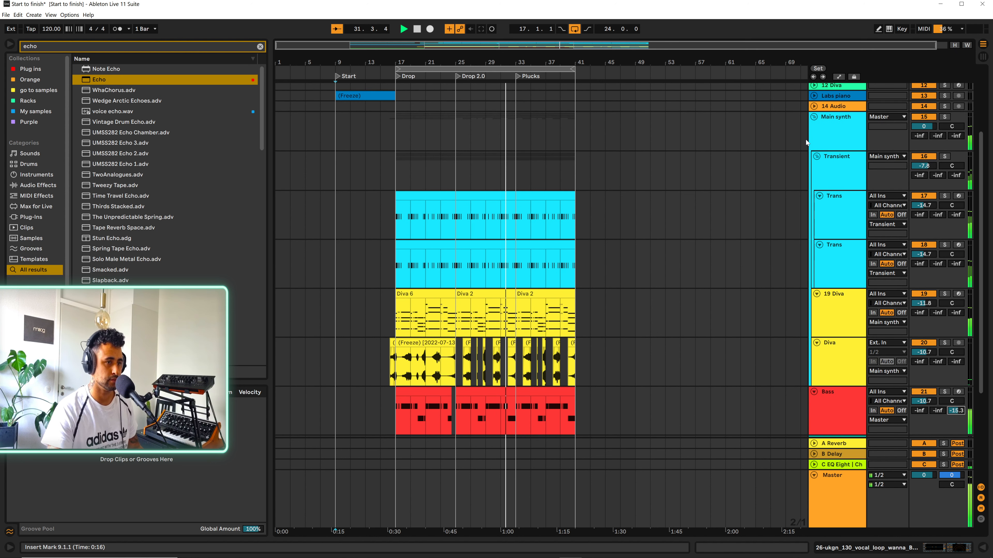
click(813, 117)
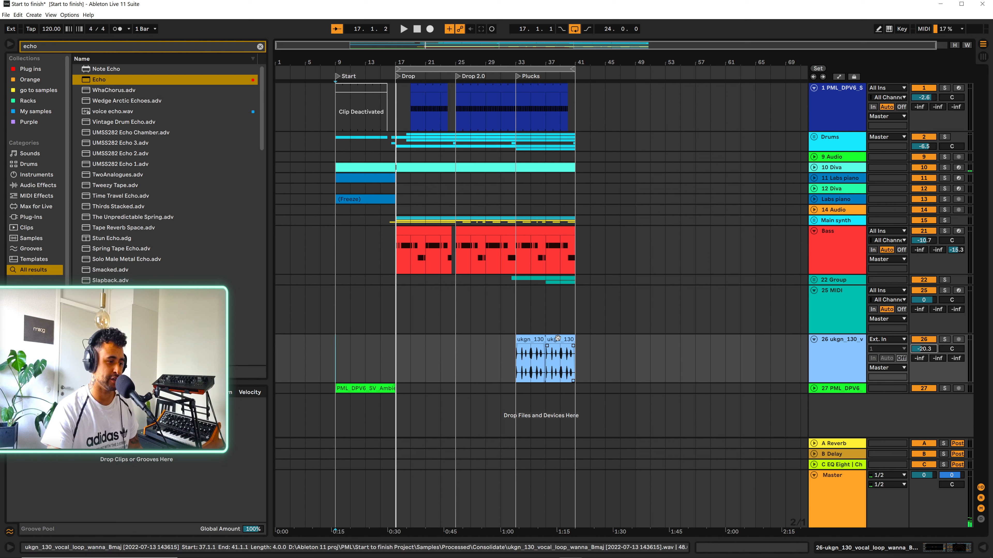
Select the duplicated vocal chop clip at 37.1.1
click(557, 358)
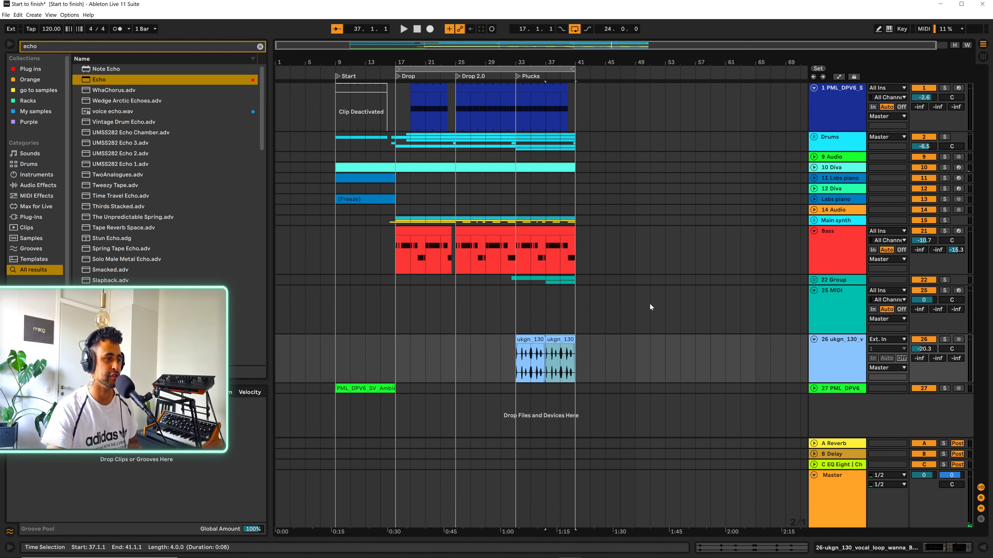